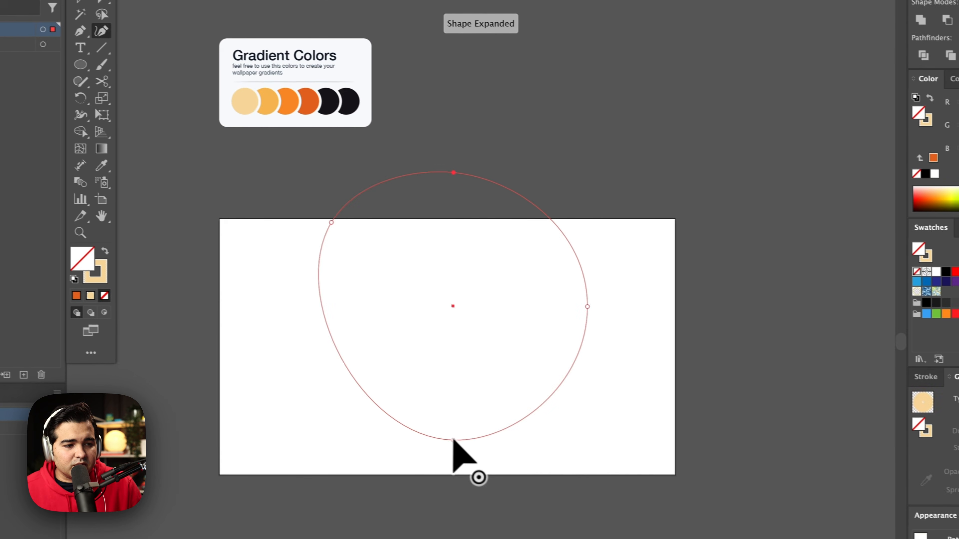
Reshape the first rounded outline by moving its lower anchor, and give it the default white fill and black stroke.
left_click_drag(546, 459, 456, 445)
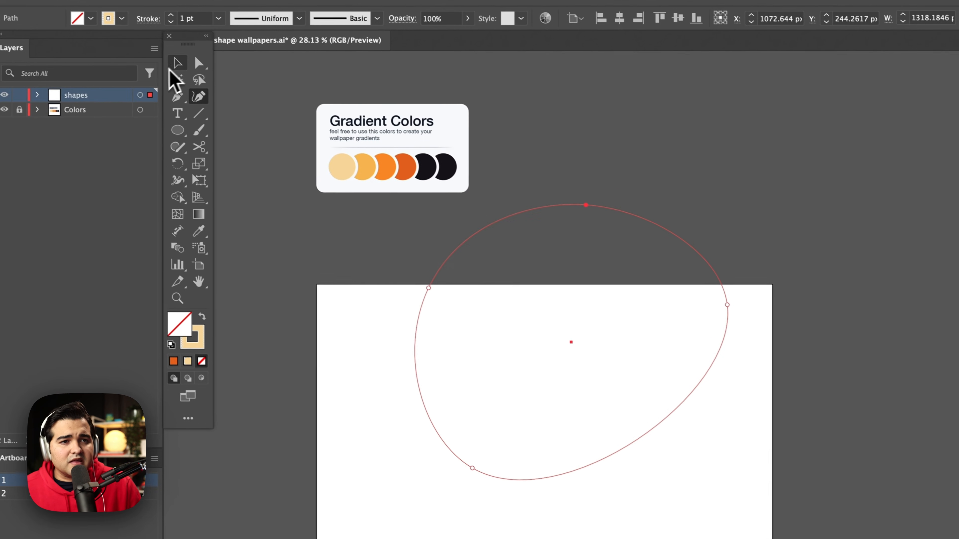
left_click(185, 68)
left_click(340, 316)
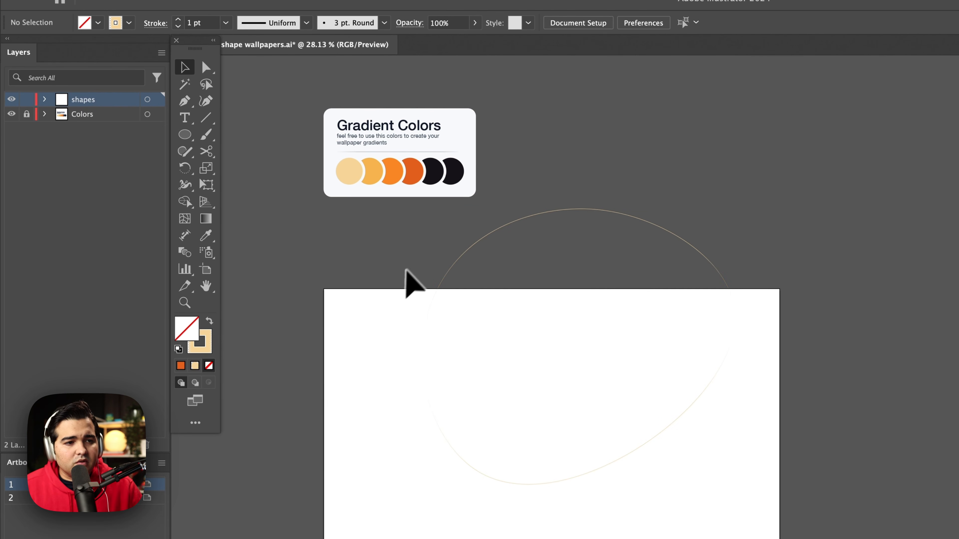
left_click_drag(406, 269, 476, 332)
key("d")
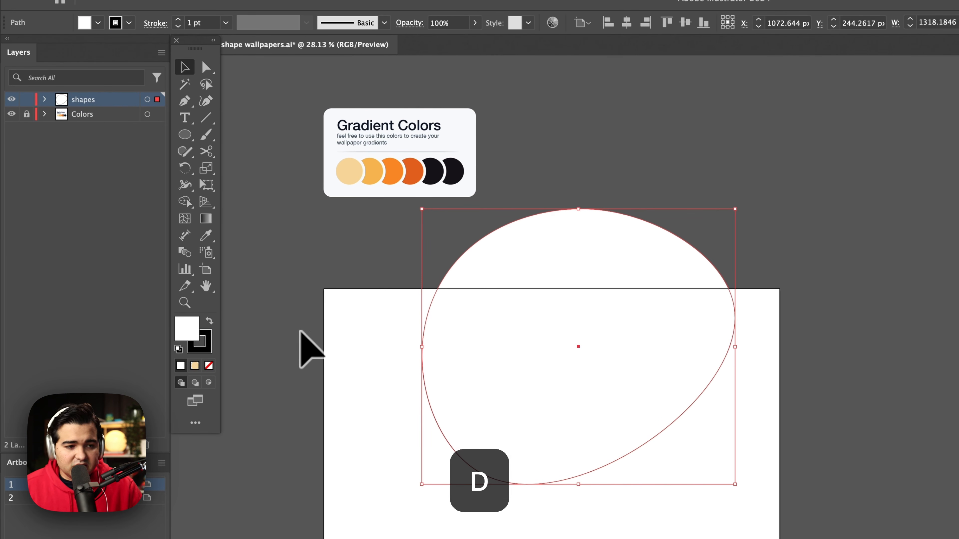
left_click(364, 368)
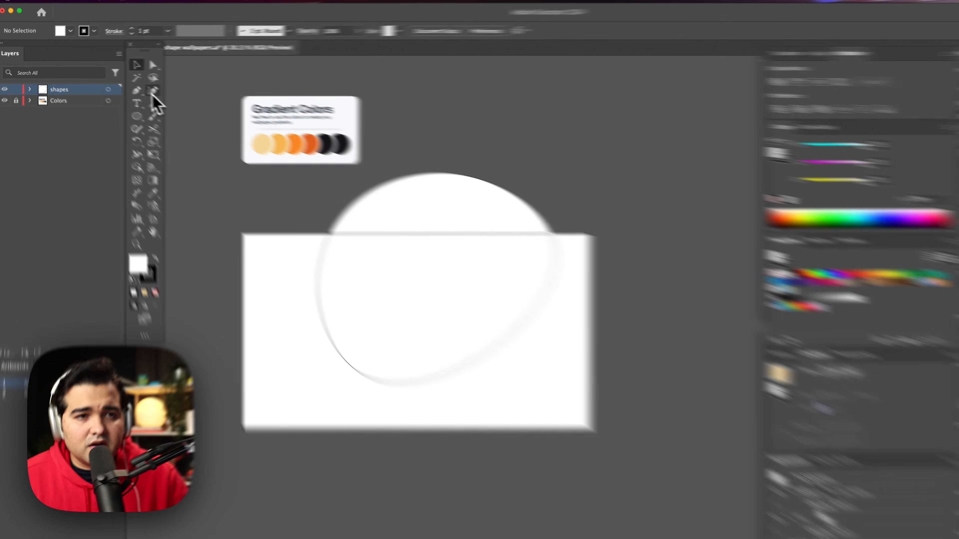
Draw a large closed second shape with the Curvature tool, sweeping around the artboard with a corner beyond its upper-left edge.
left_click(206, 101)
left_click(682, 415)
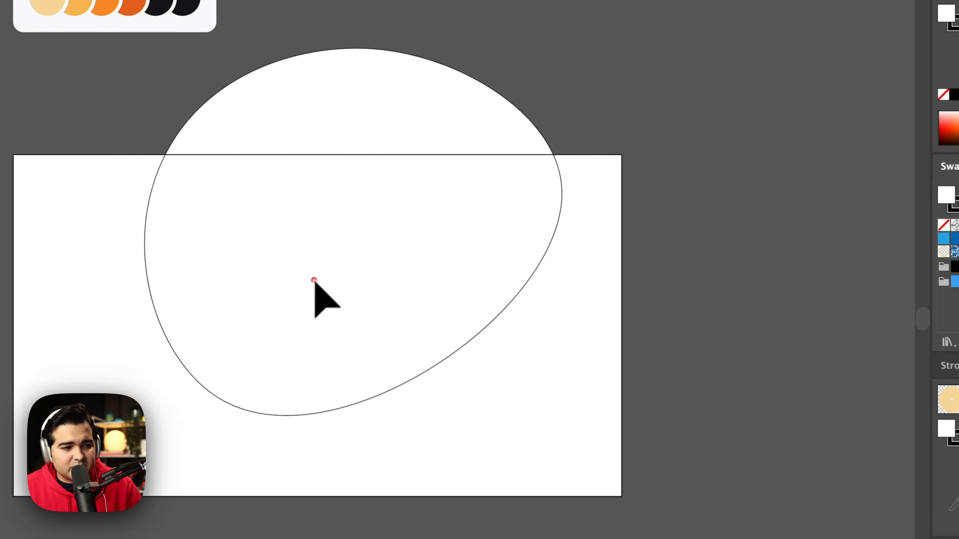
left_click(364, 220)
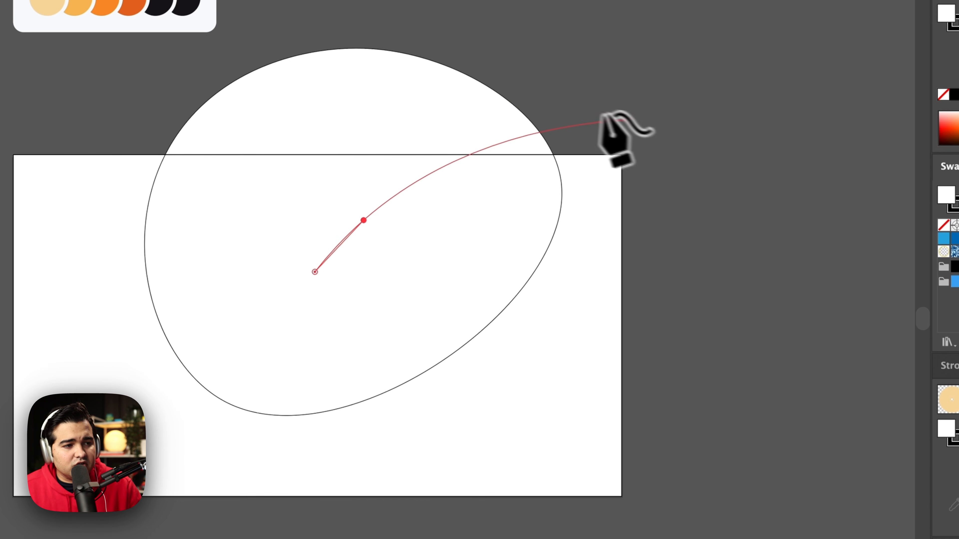
left_click(606, 106)
left_click(614, 298)
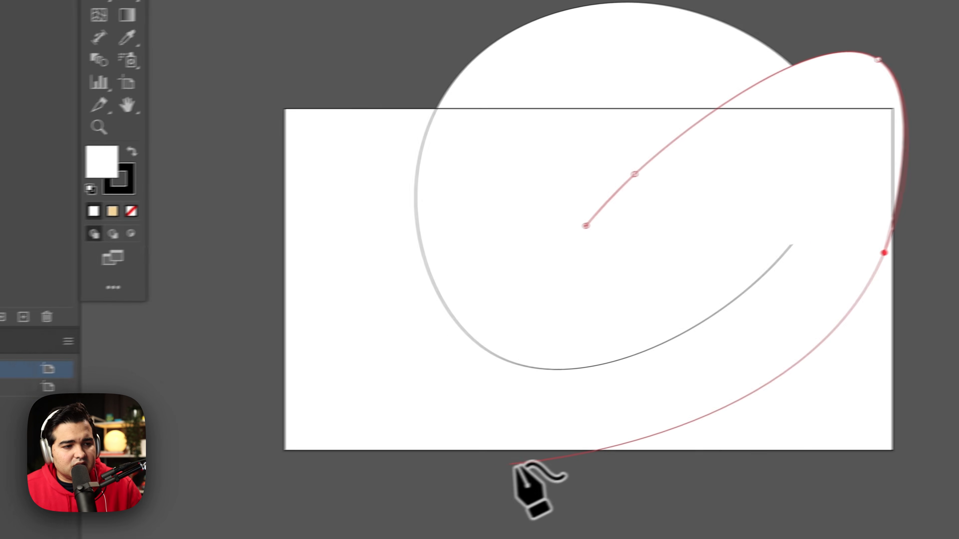
left_click(238, 509)
left_click(261, 71)
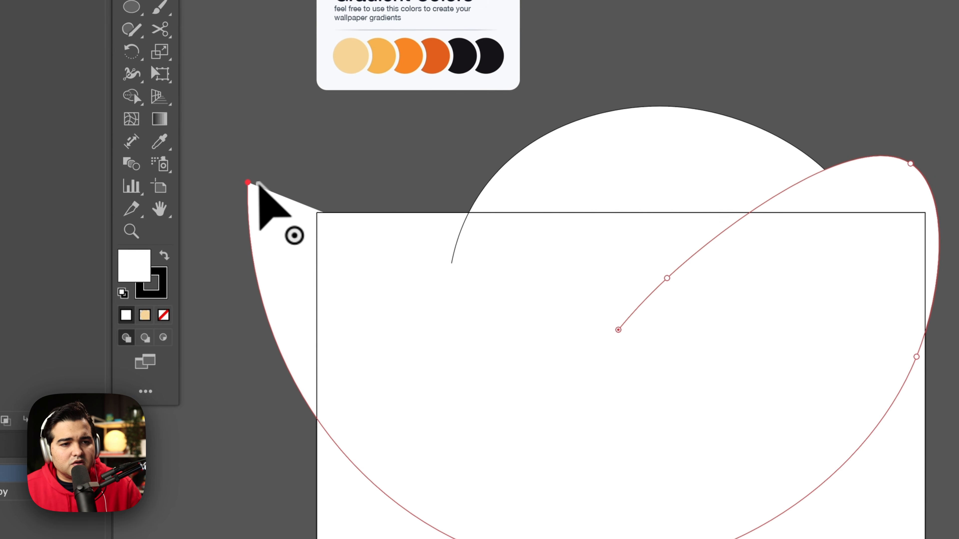
left_click_drag(262, 72, 271, 24)
left_click(428, 249)
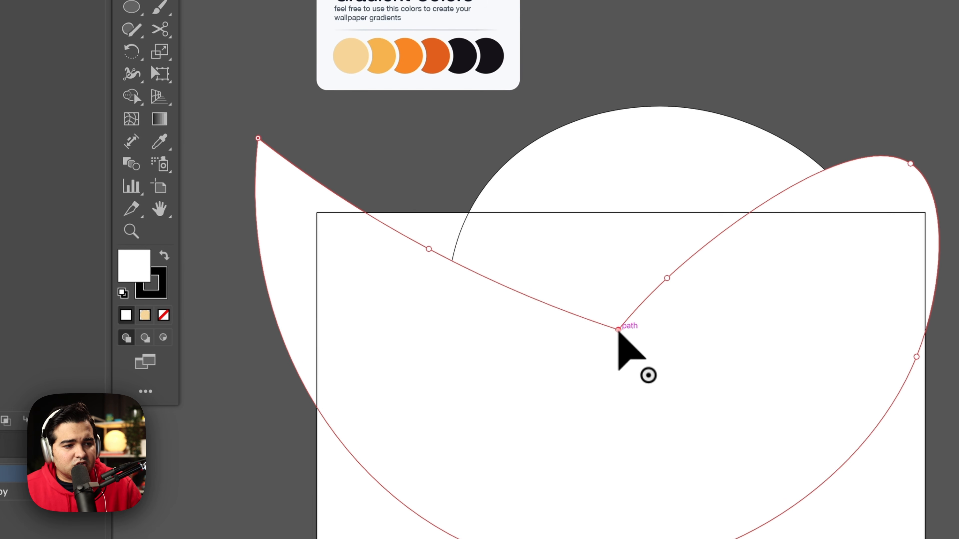
Adjust the second shape's inner corner and adjoining curve point, and send the shape behind the first one.
left_click_drag(618, 331, 622, 401)
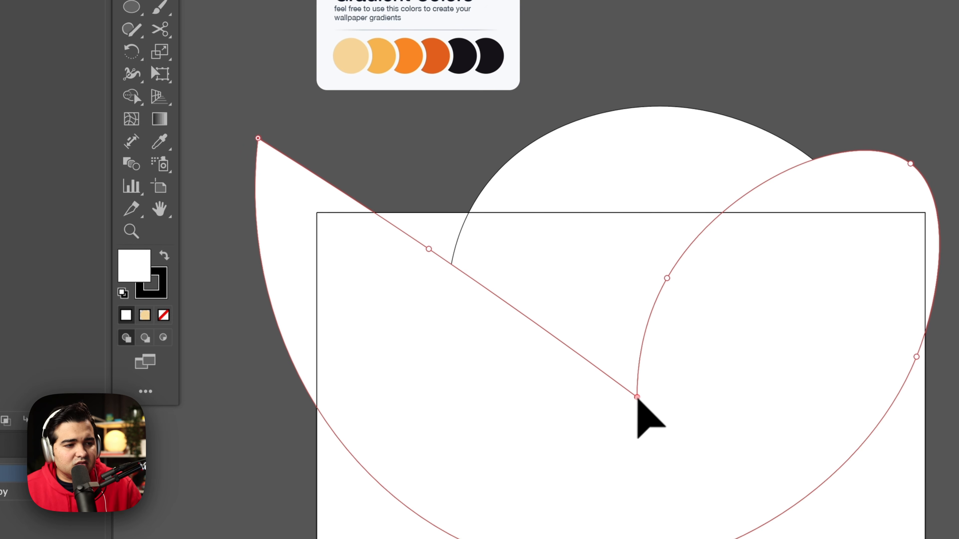
left_click_drag(667, 277, 646, 260)
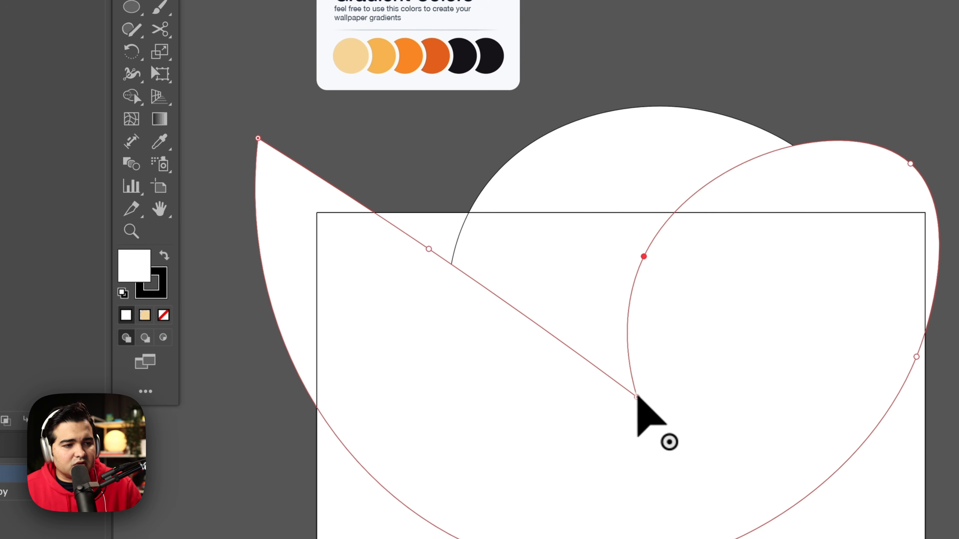
left_click_drag(636, 396, 614, 376)
key("v")
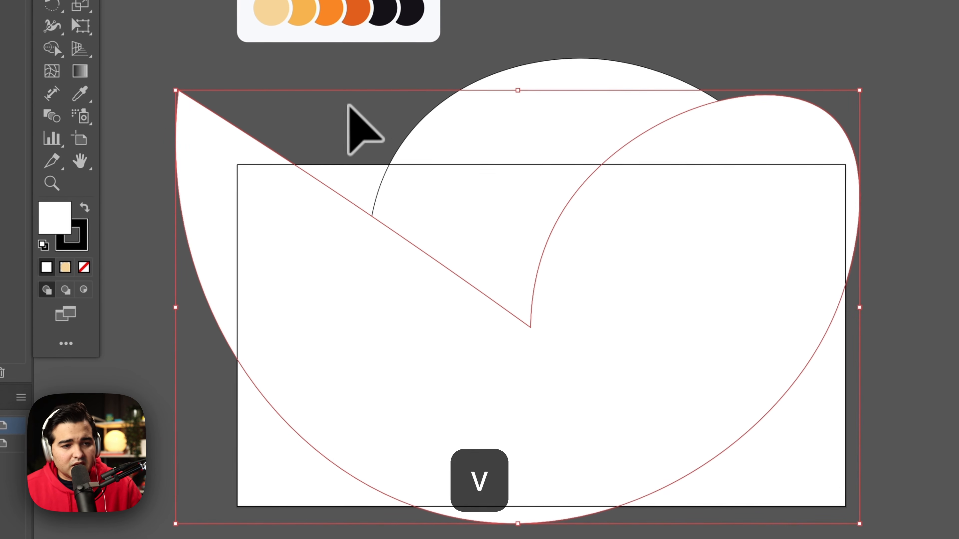
key("super+shift+bracketleft")
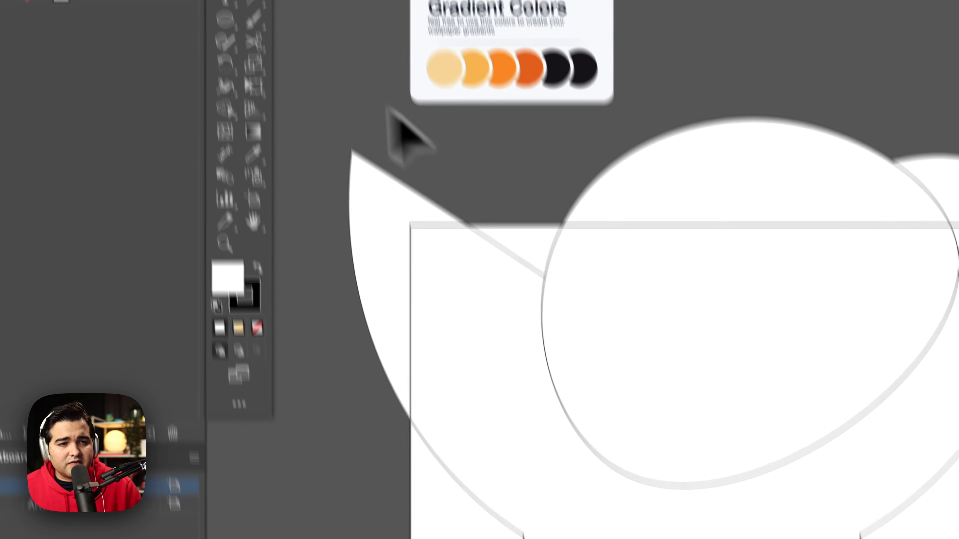
Draw a third closed curved shape with the Curvature tool, from the artboard's upper-left corner around below and past its right edge.
left_click(279, 83)
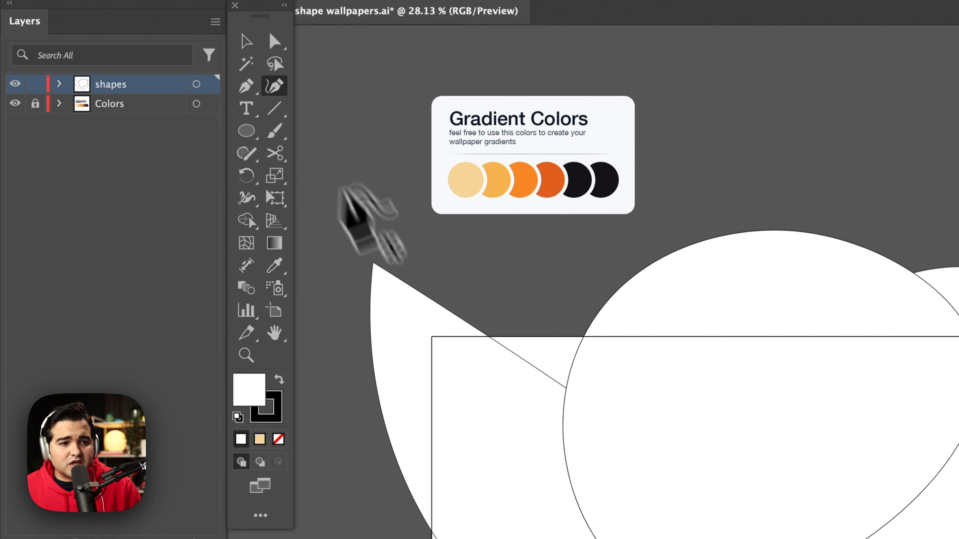
left_click(432, 336)
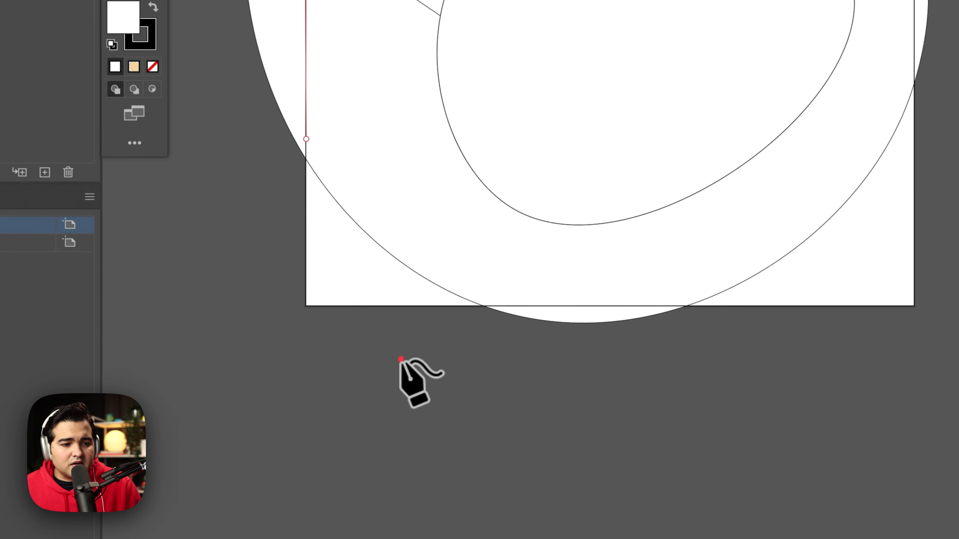
left_click(401, 359)
left_click(933, 266)
left_click(498, 85)
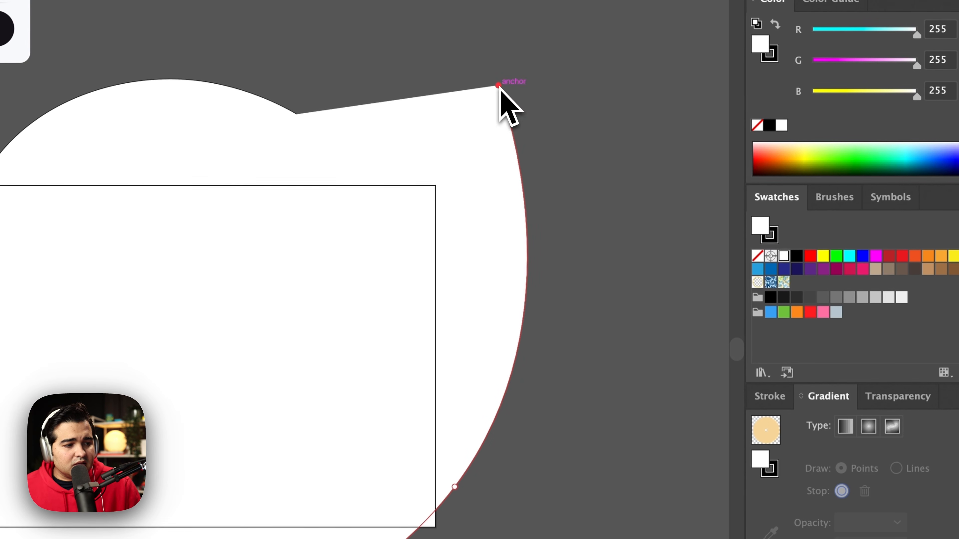
left_click_drag(455, 487, 459, 431)
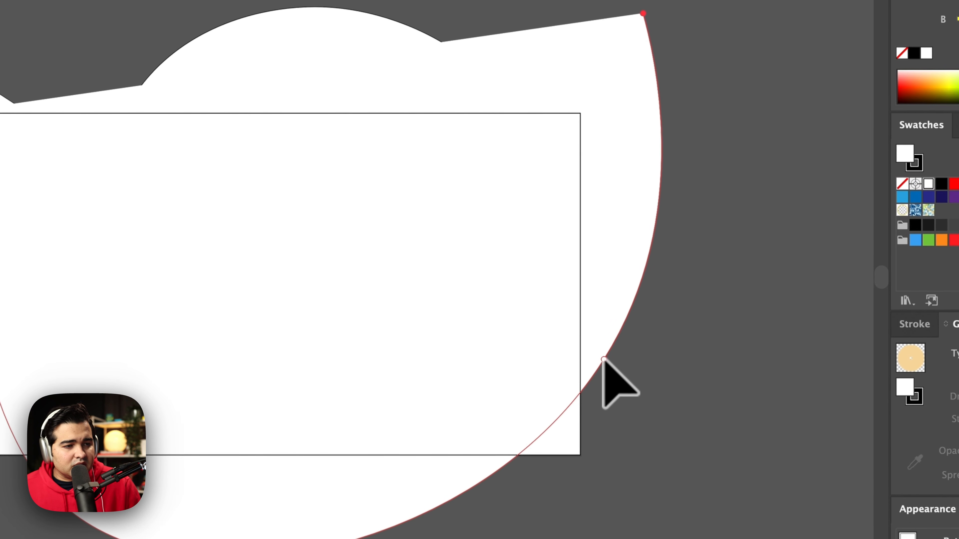
left_click(330, 299)
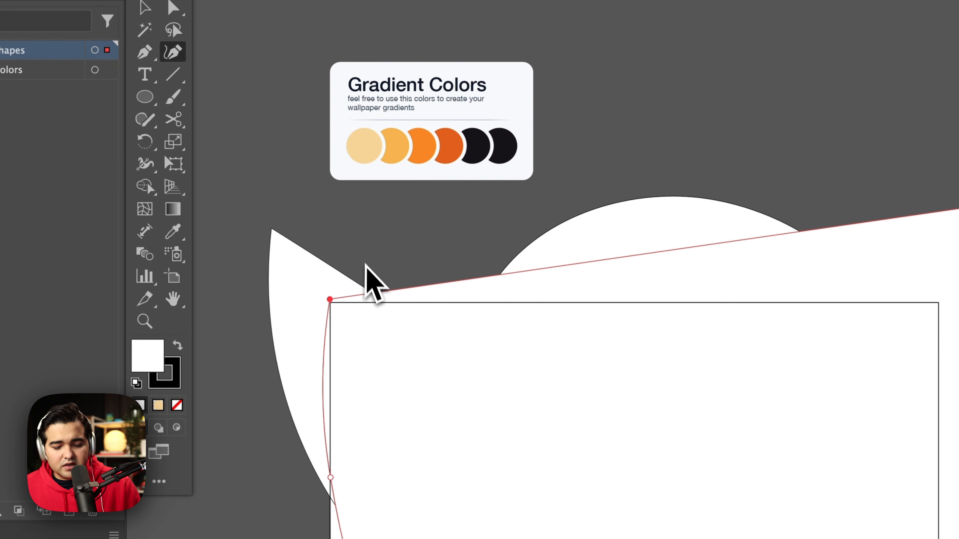
Send the third curved shape backward behind the other two shapes.
key("super+shift+bracketleft")
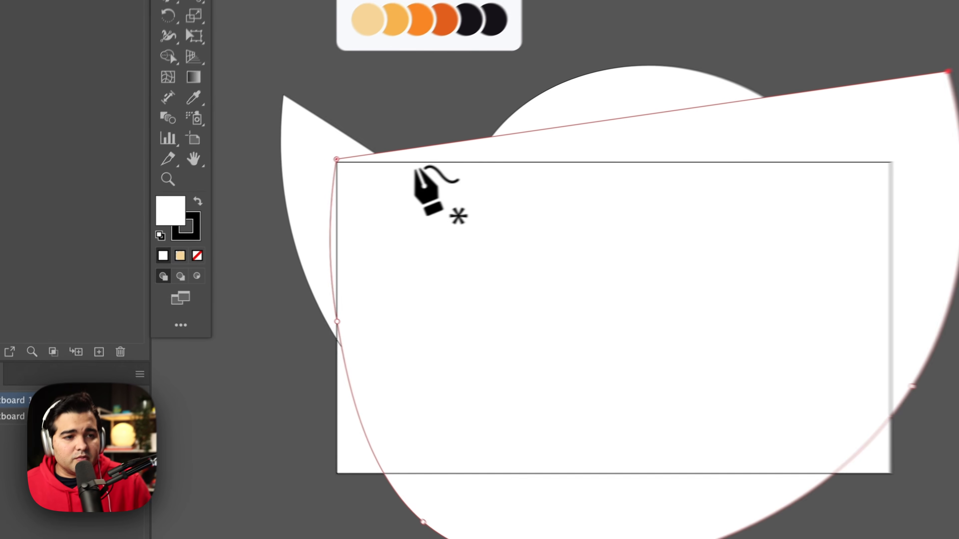
right_click(270, 213)
mouse_move(408, 432)
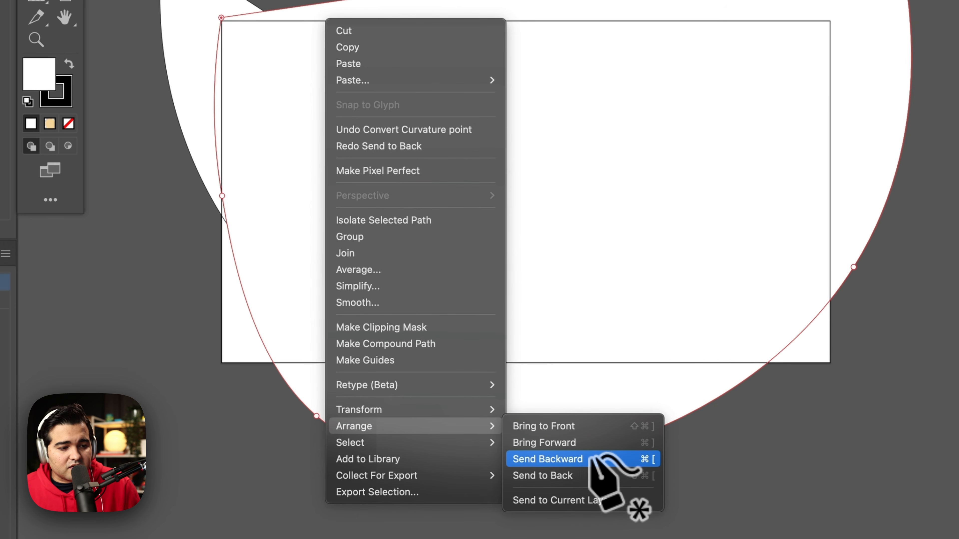
left_click(594, 460)
right_click(322, 89)
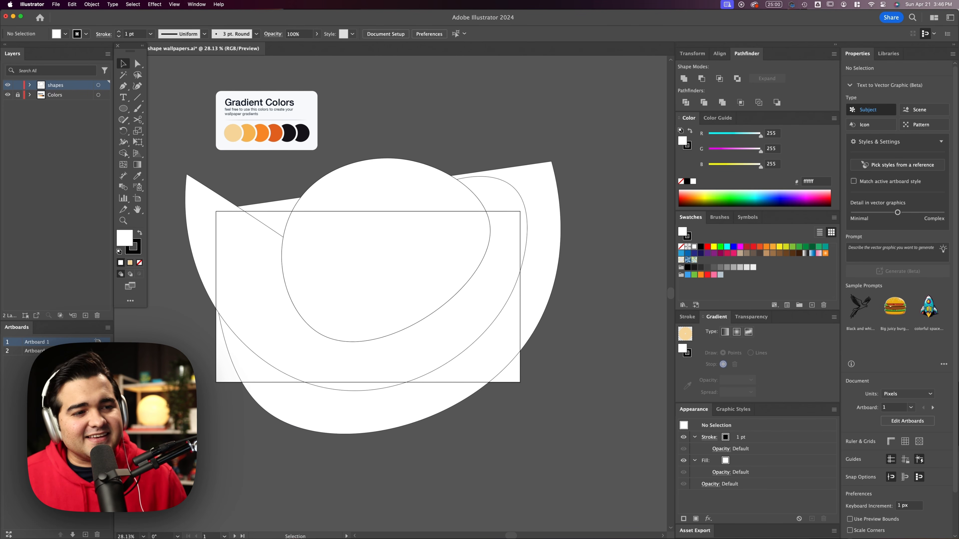
Apply a freeform gradient to the front rounded shape, with its black stop at the upper right and white stop at the left edge.
left_click(346, 200)
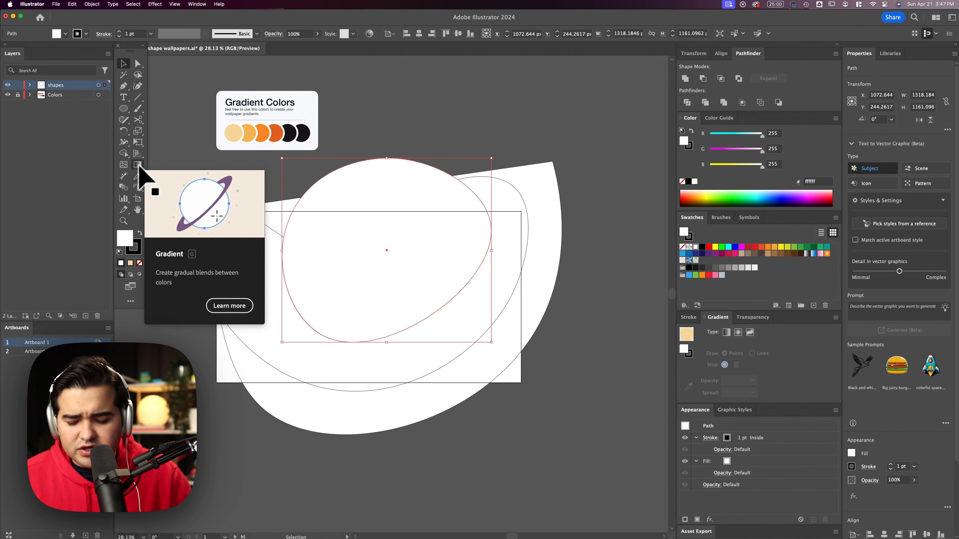
key("g")
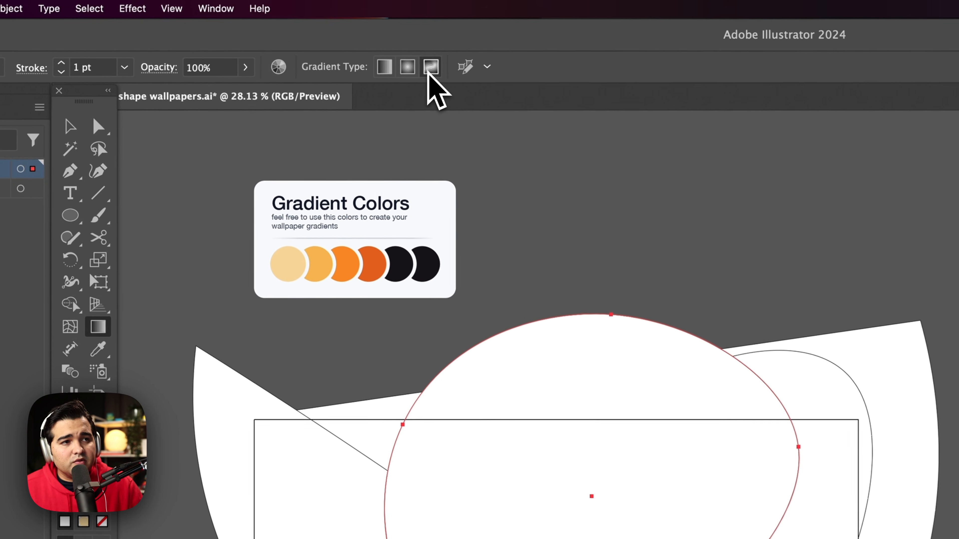
left_click(305, 34)
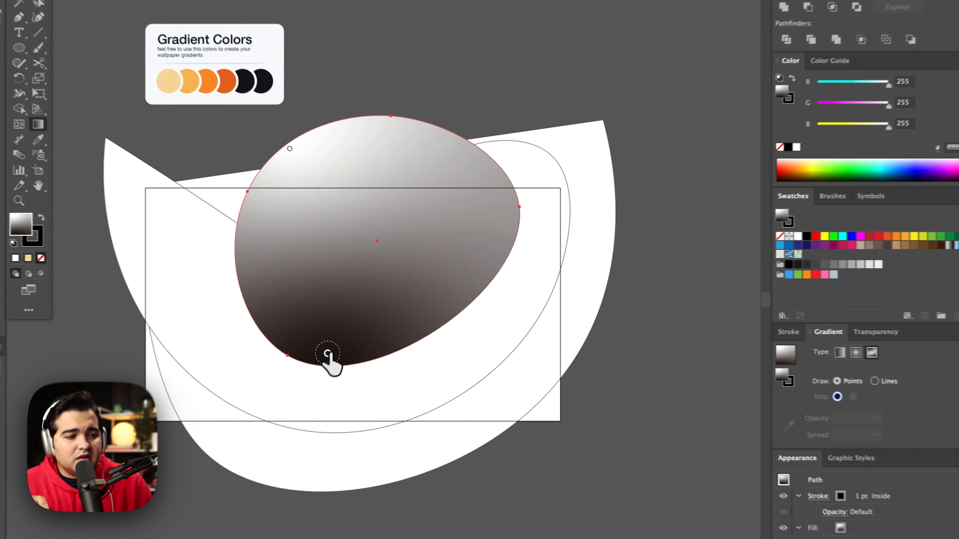
left_click_drag(350, 332, 444, 185)
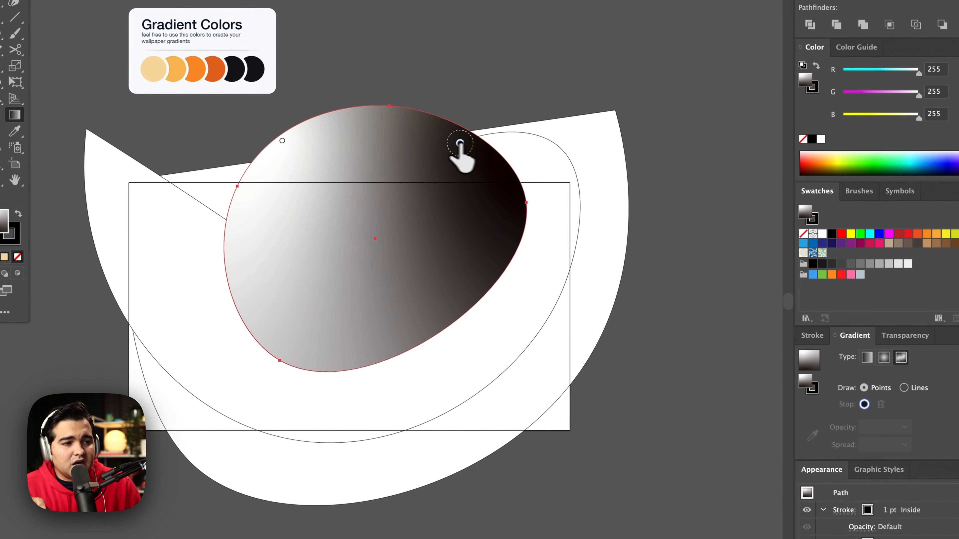
left_click_drag(281, 141, 235, 260)
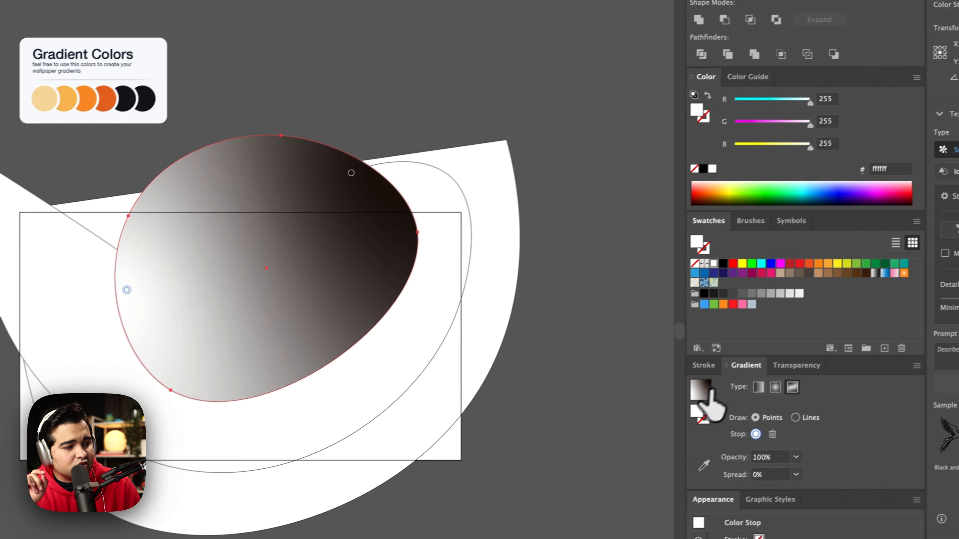
Float the Gradient panel over the canvas near the artwork, beside the color palette card.
left_click_drag(851, 314, 396, 19)
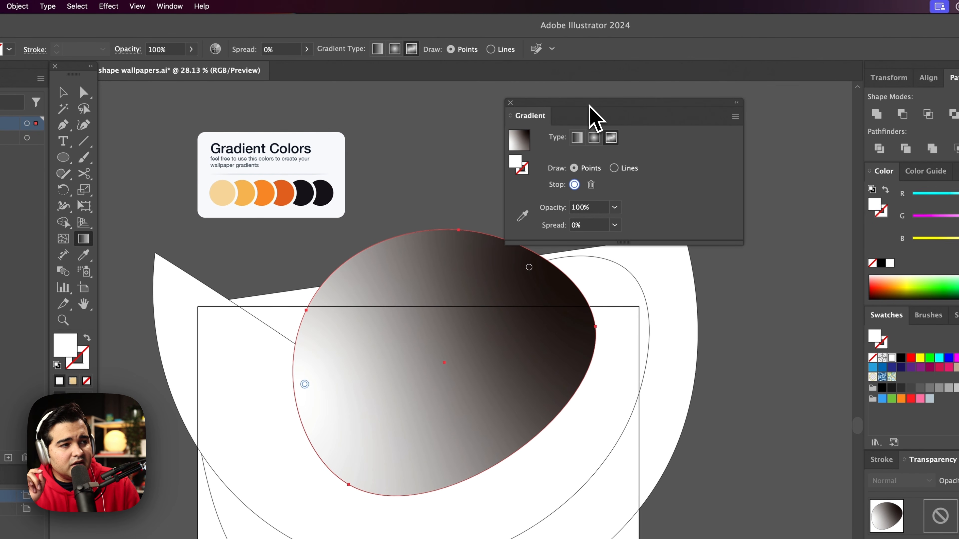
left_click(171, 6)
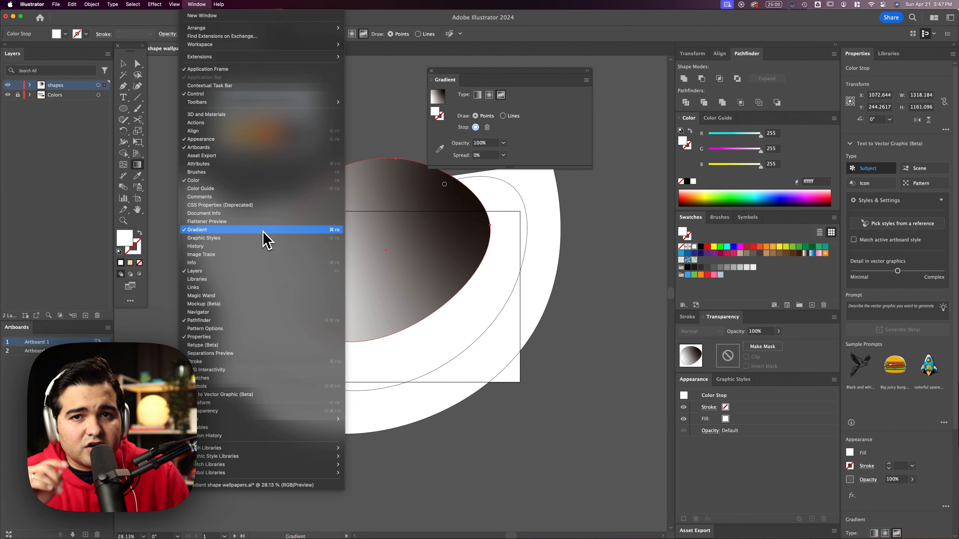
left_click(266, 229)
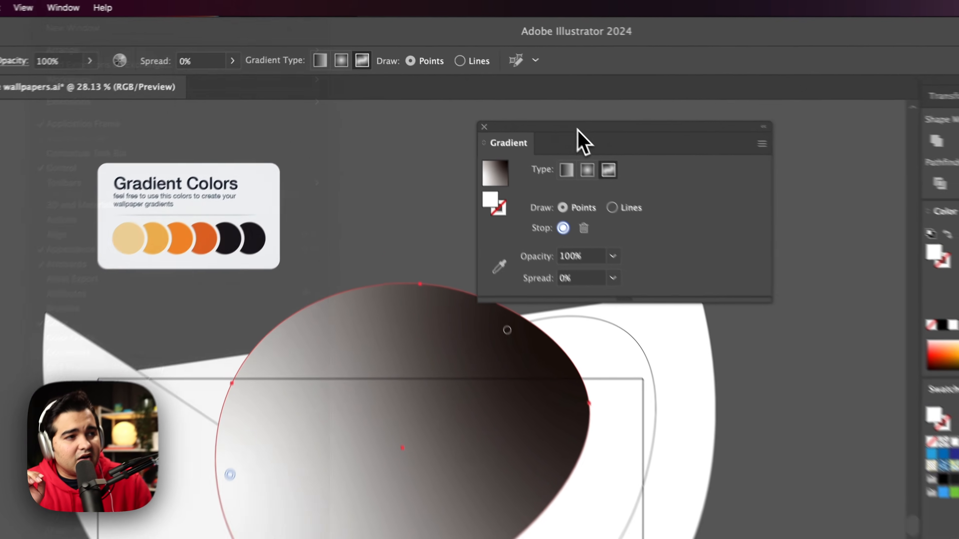
left_click_drag(642, 154, 704, 166)
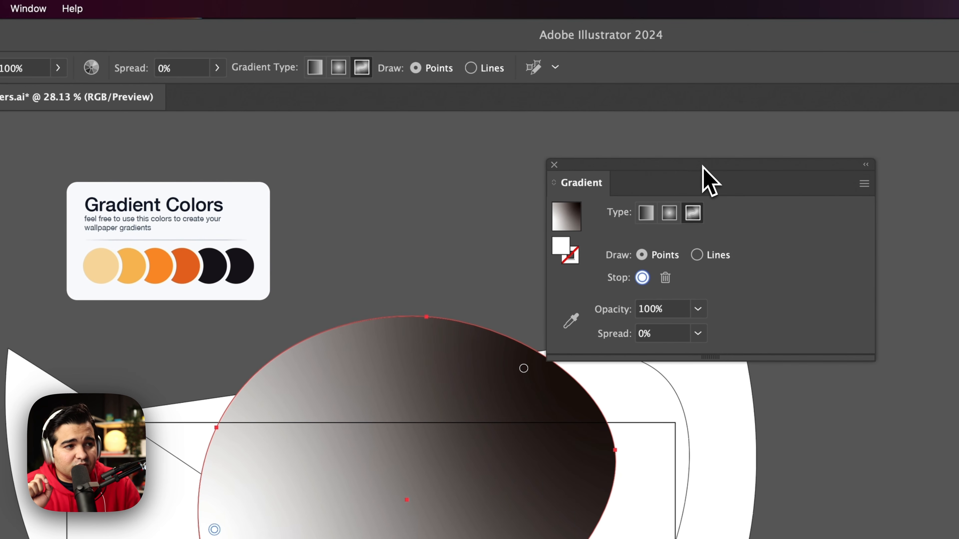
Recolor the white gradient stop with the palette's light cream and add seven cream stops across the shape's left and lower-middle areas.
left_click(576, 322)
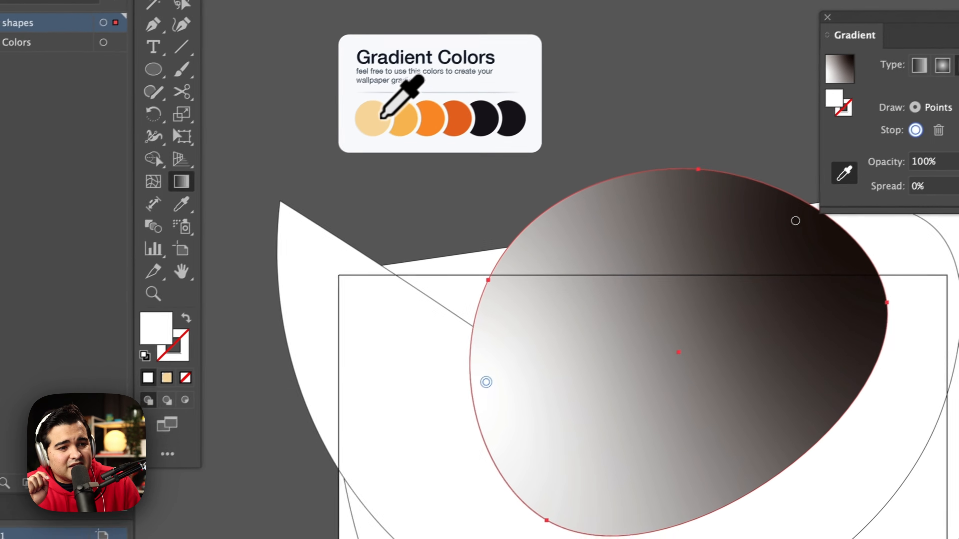
left_click(100, 266)
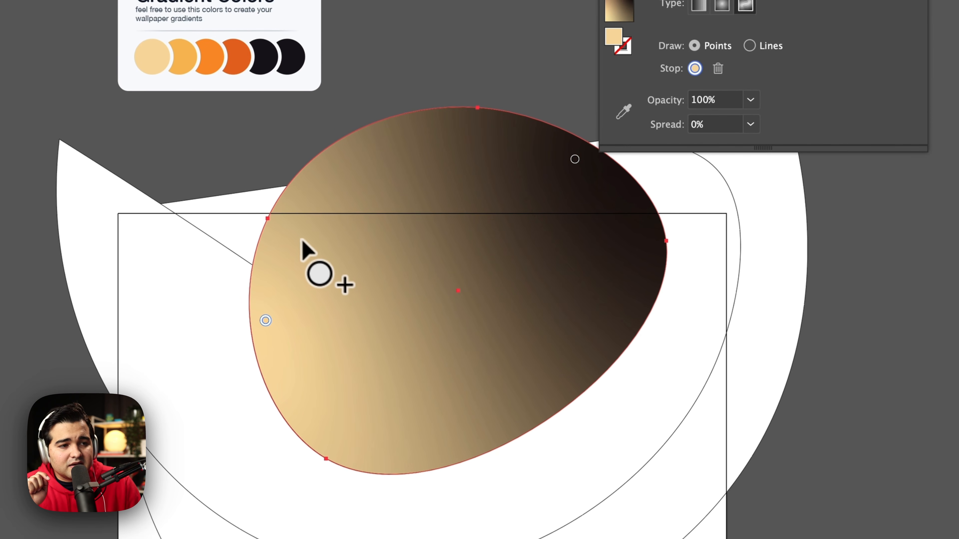
left_click(295, 235)
left_click(334, 372)
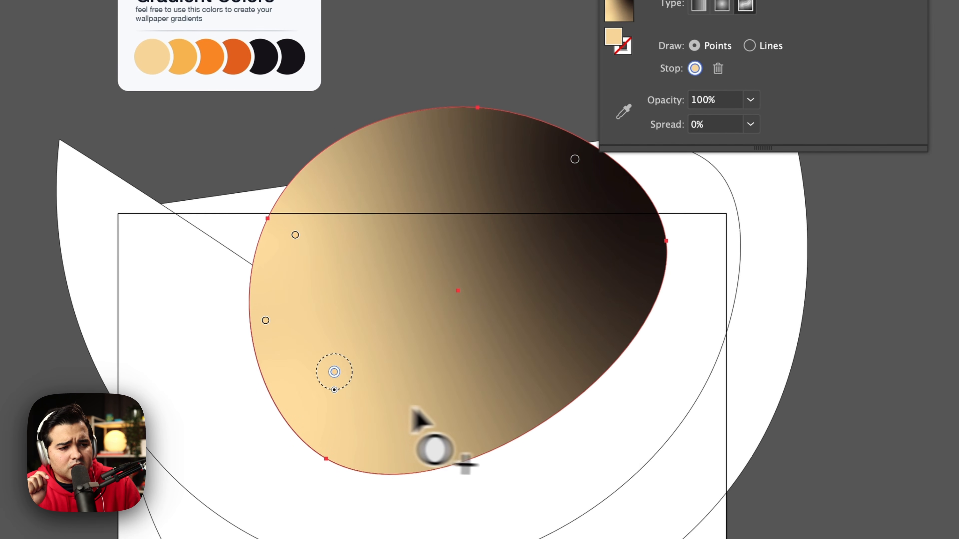
left_click(459, 420)
left_click(349, 272)
left_click(418, 340)
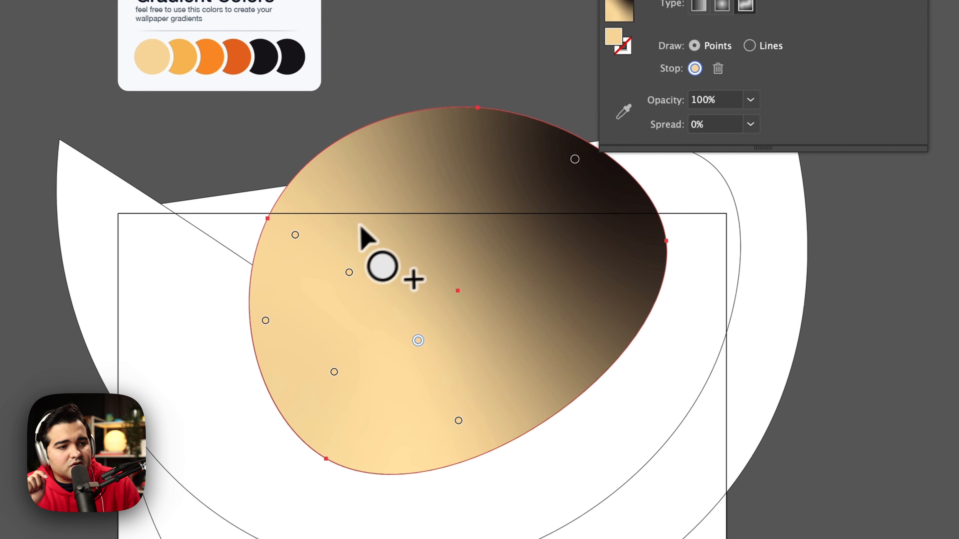
left_click(331, 158)
left_click(355, 204)
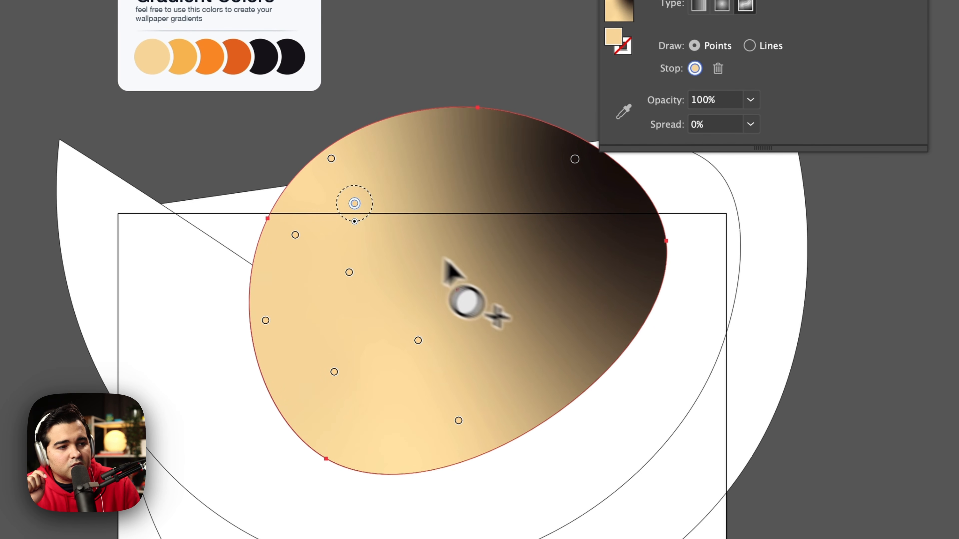
Add five cream stops across the rounded shape's middle, top and right areas, and spread the stops out toward its left and lower edges.
left_click(405, 232)
left_click(466, 272)
left_click(371, 137)
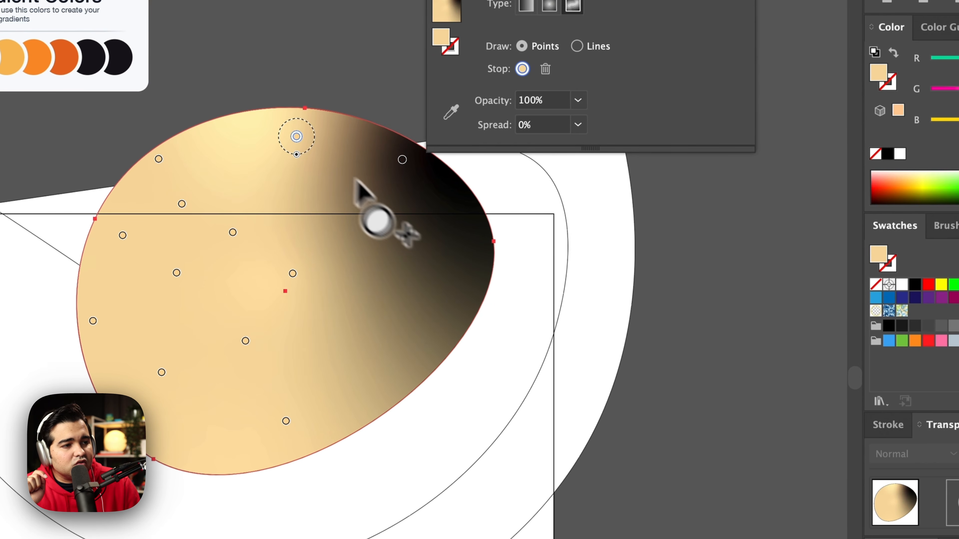
left_click(470, 228)
left_click(351, 343)
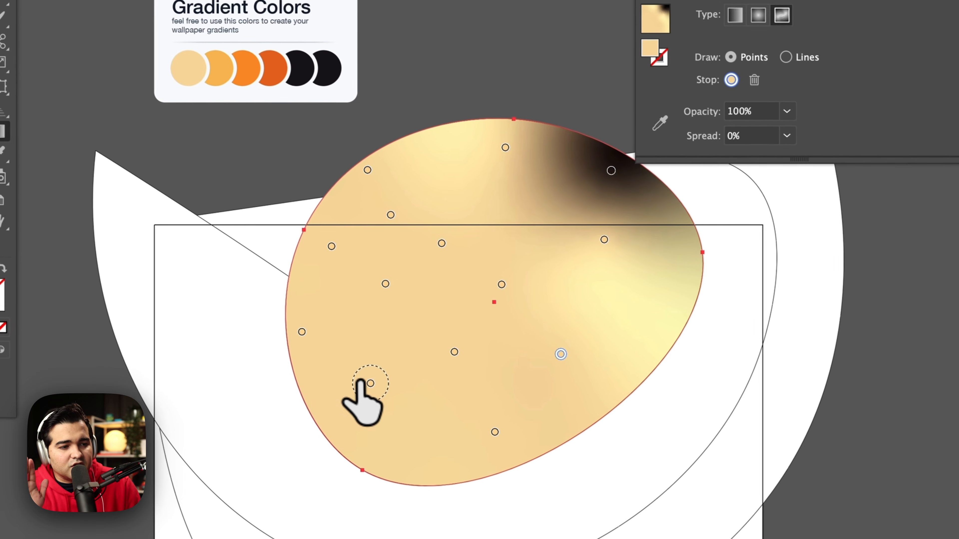
left_click_drag(597, 508, 574, 538)
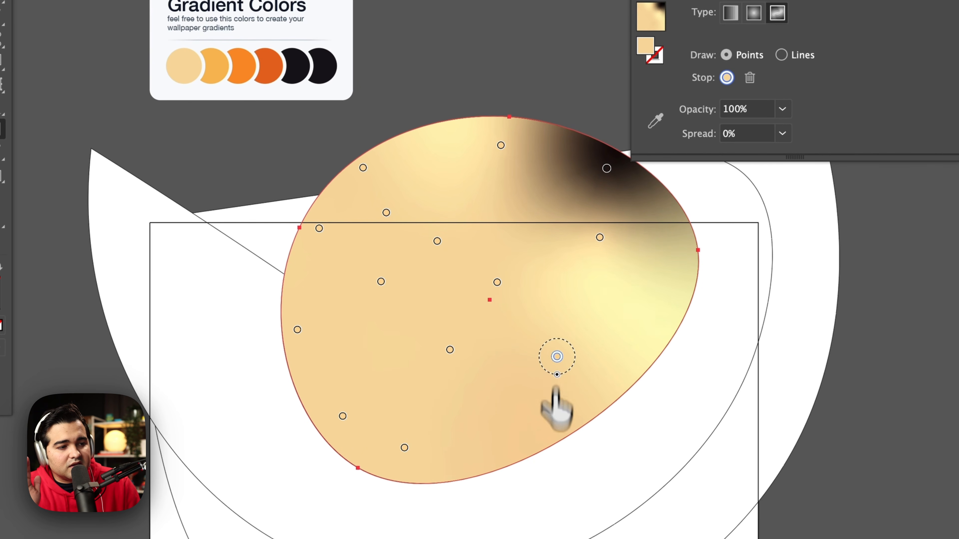
left_click_drag(556, 389, 526, 440)
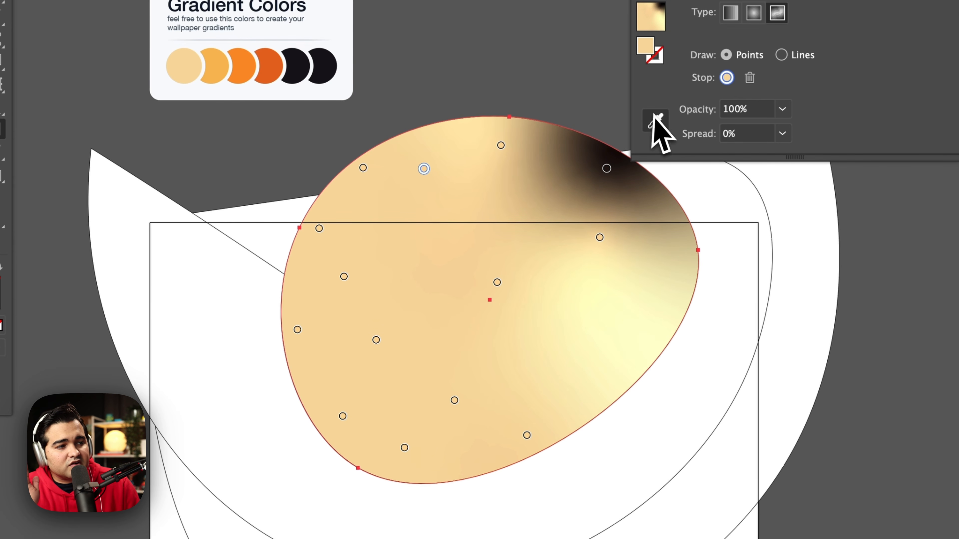
Recolor four cream stops from the palette: the left one light orange, and the upper, lower-left and lower-middle ones orange.
left_click(656, 120)
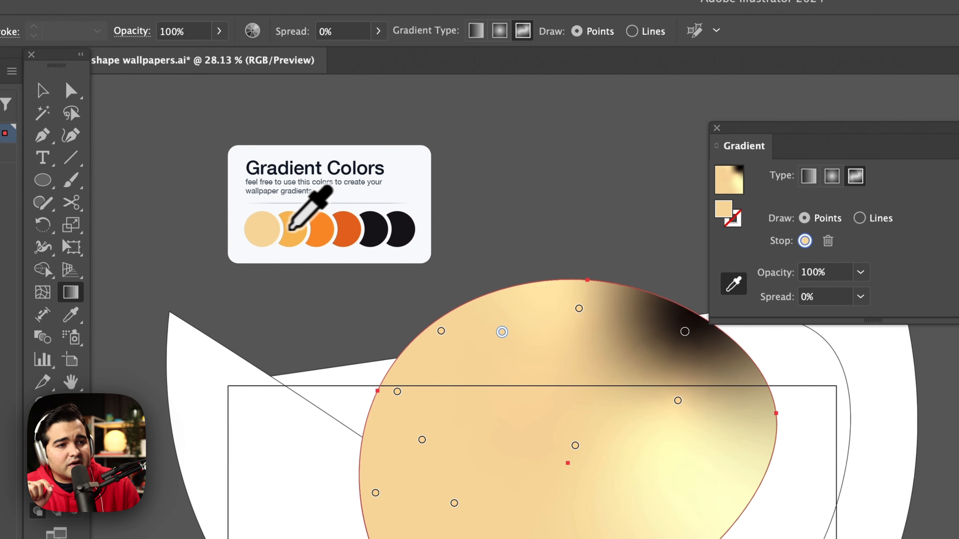
left_click(317, 226)
left_click(421, 439)
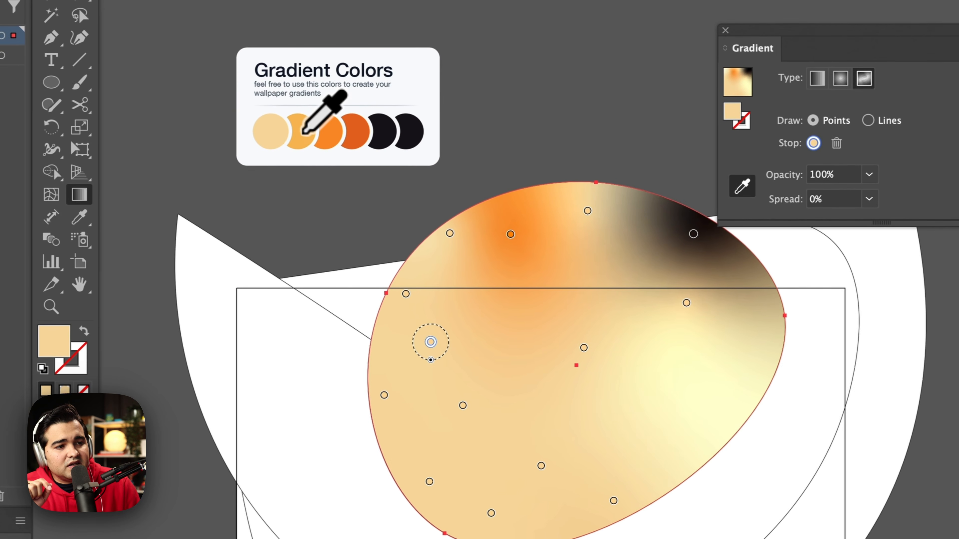
left_click(306, 134)
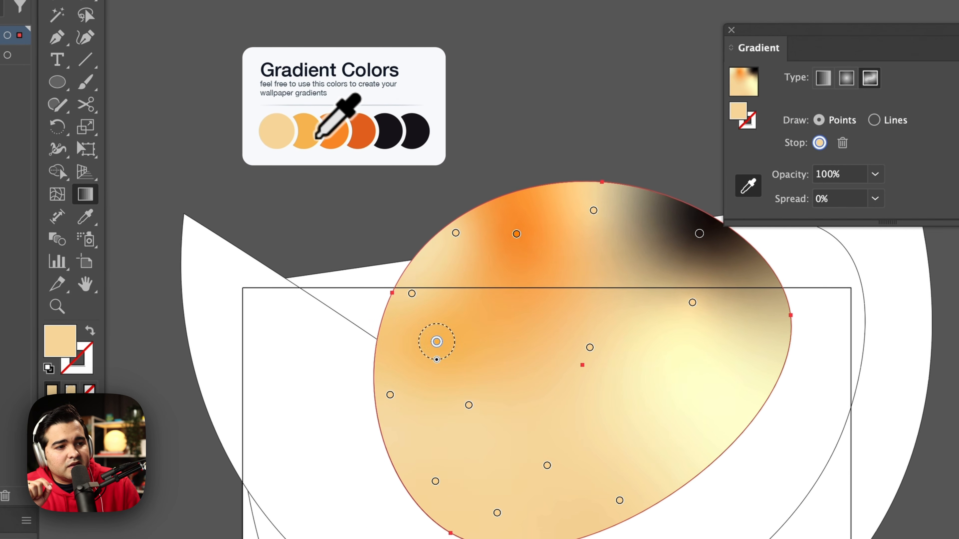
left_click(468, 405)
left_click(332, 131)
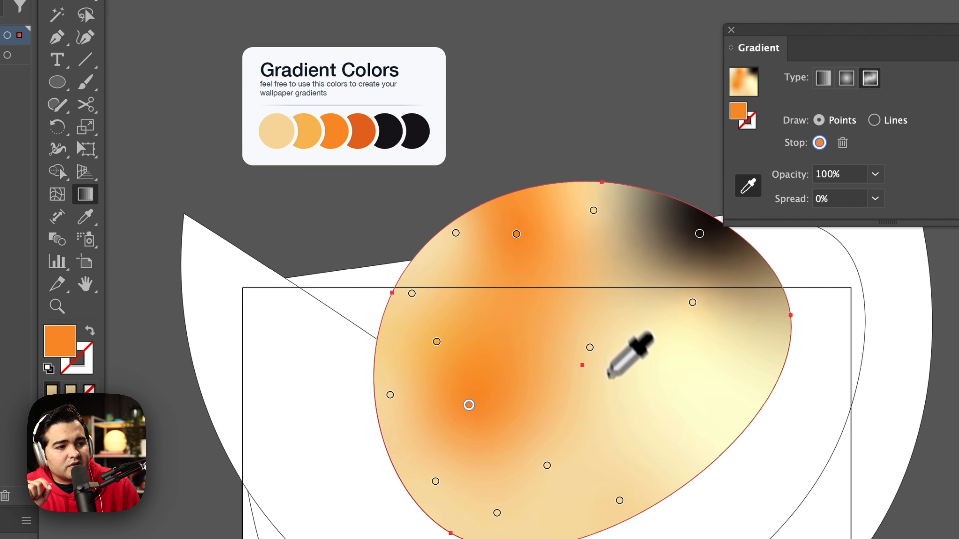
left_click(547, 466)
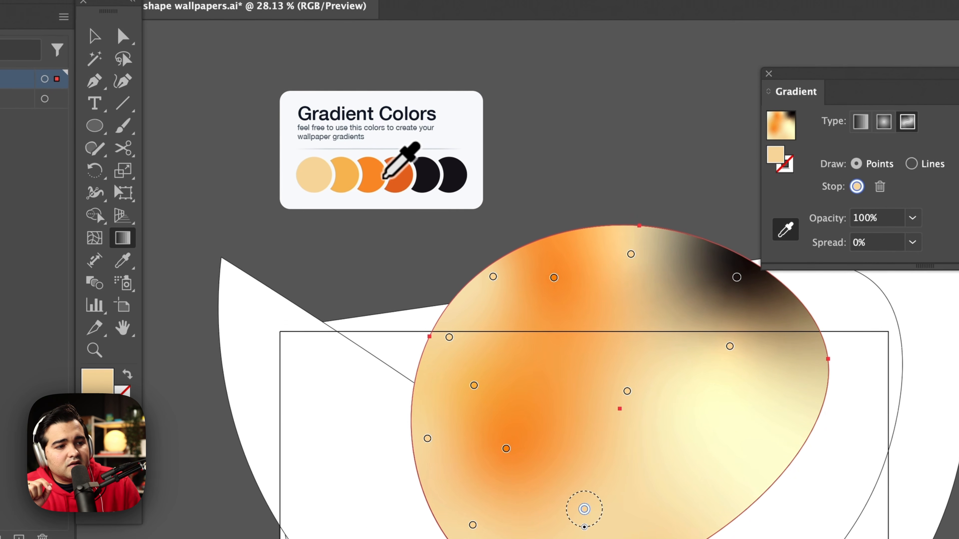
left_click(384, 177)
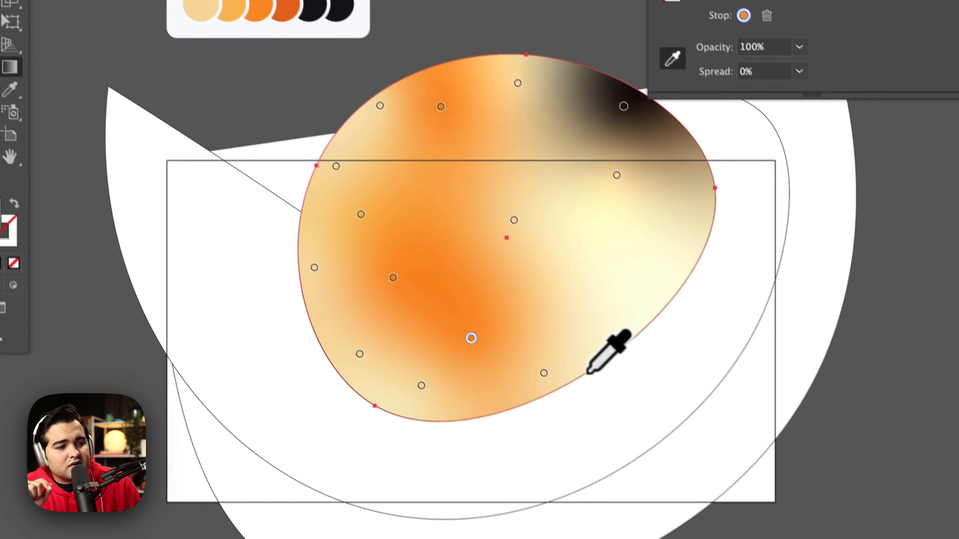
Recolor the center and right stops with the palette's dark orange, moving the right stop slightly lower.
left_click(627, 391)
left_click(502, 202)
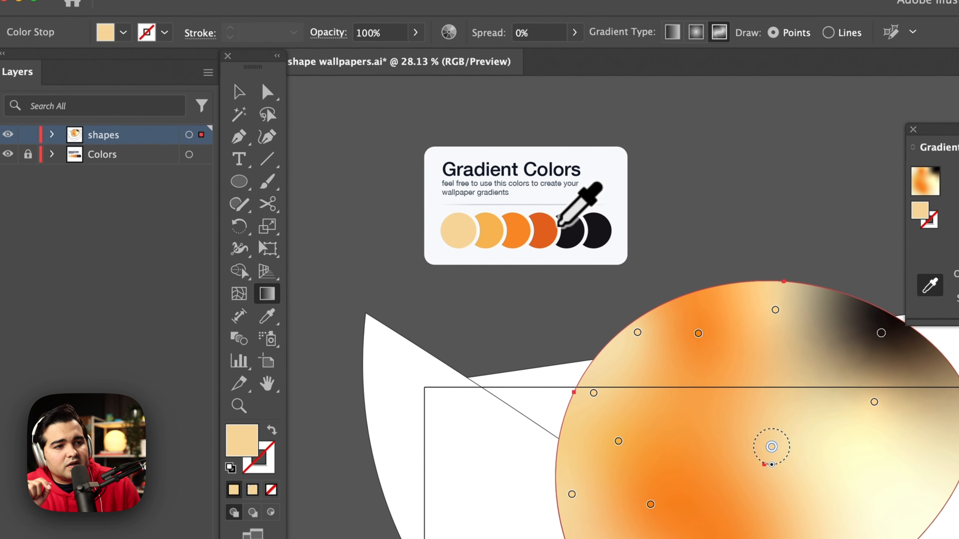
left_click(555, 227)
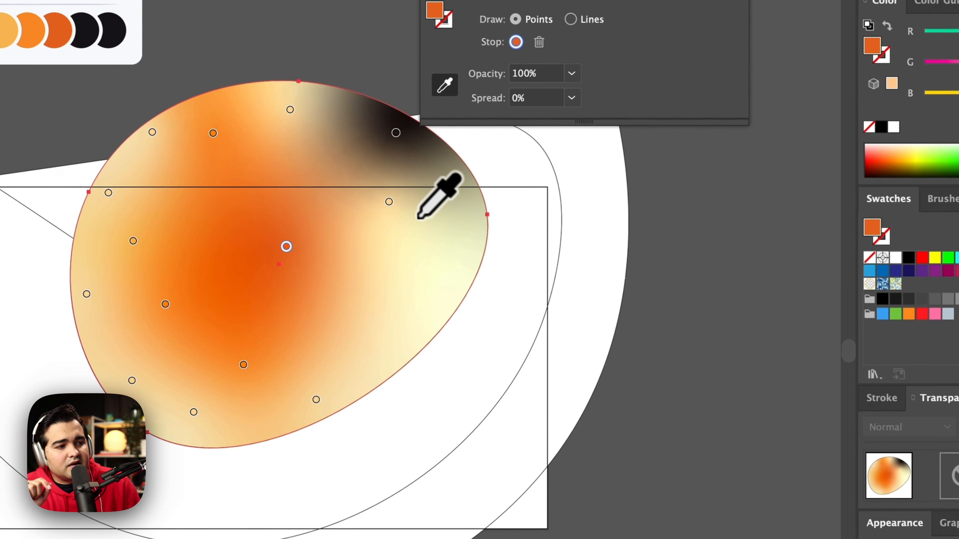
left_click_drag(874, 402, 862, 457)
left_click(54, 36)
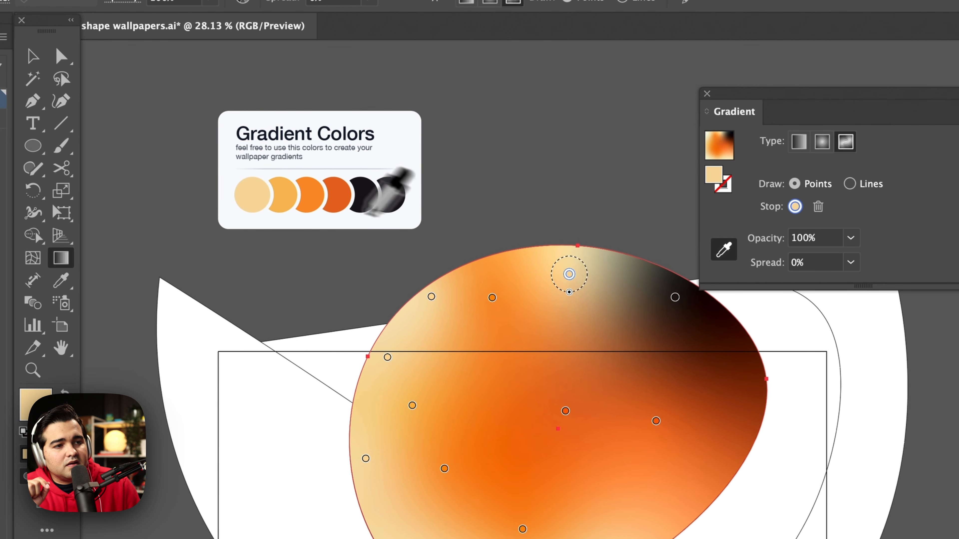
Recolor the top stop with the palette's black, then shift the black stop down the right edge and the upper orange stop toward the lower left.
left_click(363, 193)
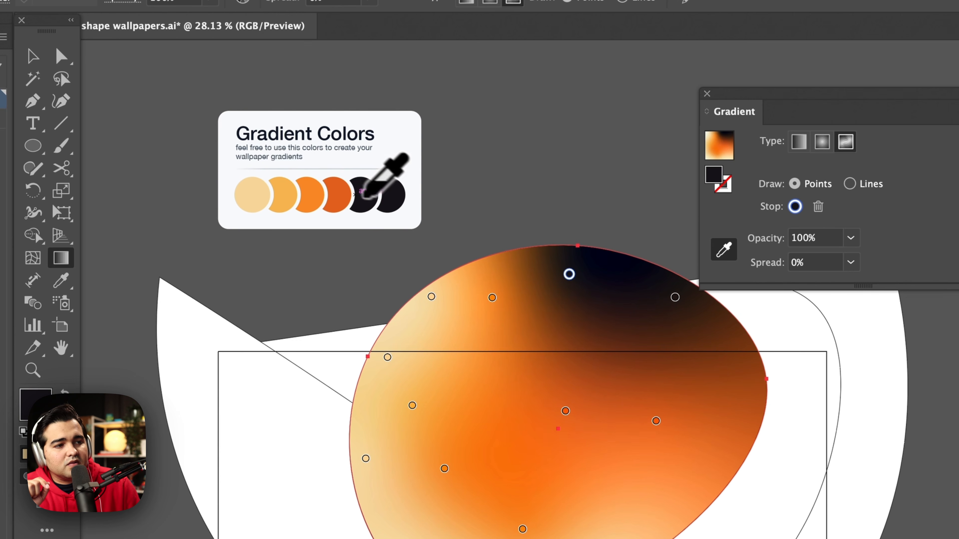
left_click_drag(675, 297, 703, 339)
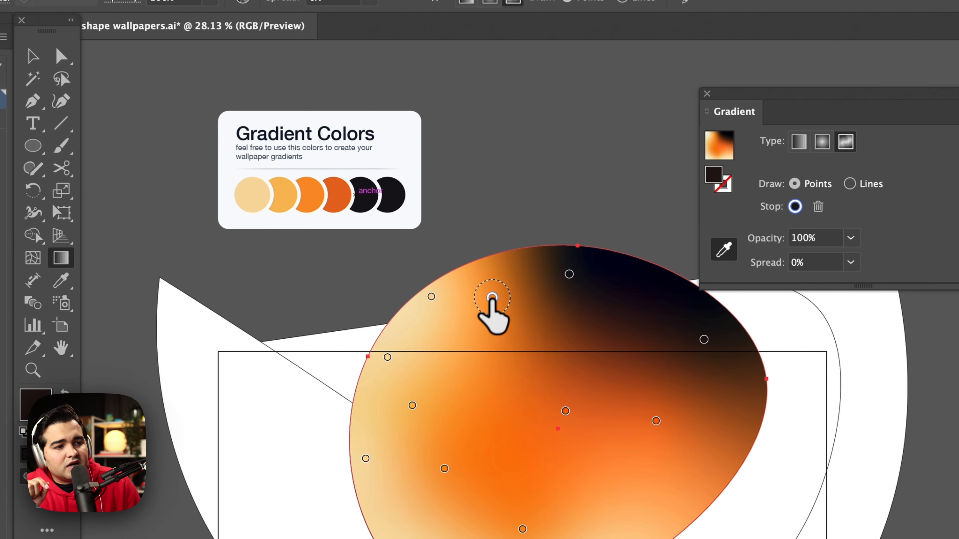
left_click_drag(492, 298, 442, 329)
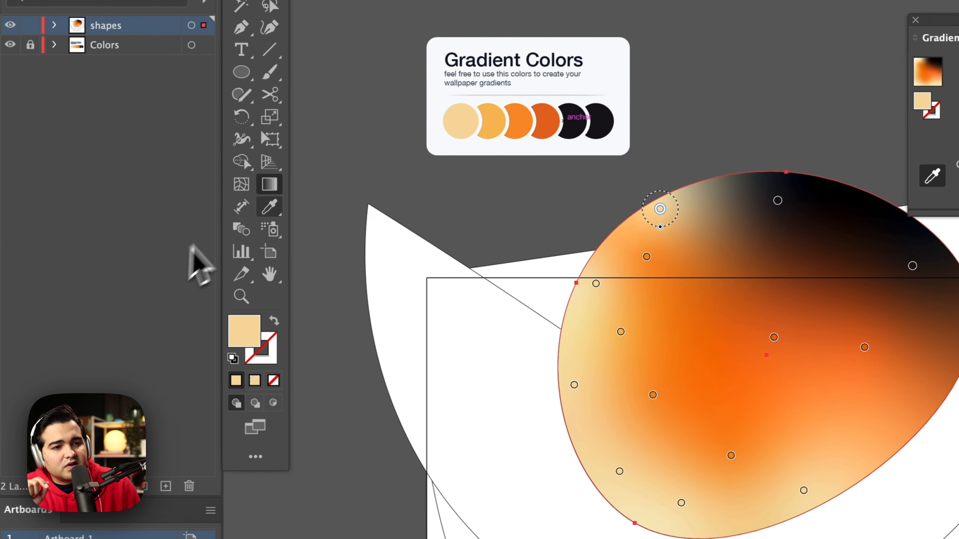
Resample the palette's black for the rounded shape's top stop and recolor its upper-left cream stop with dark orange.
left_click(60, 280)
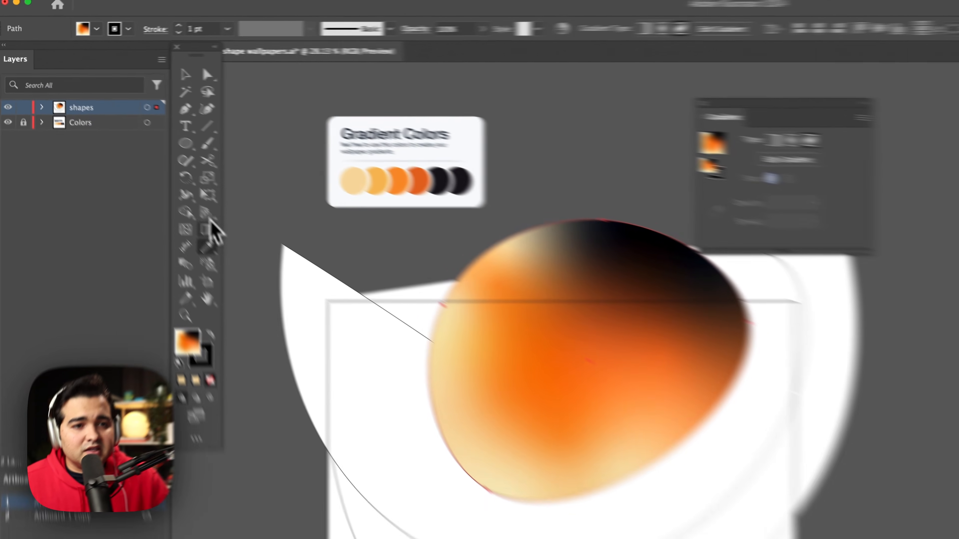
left_click(137, 165)
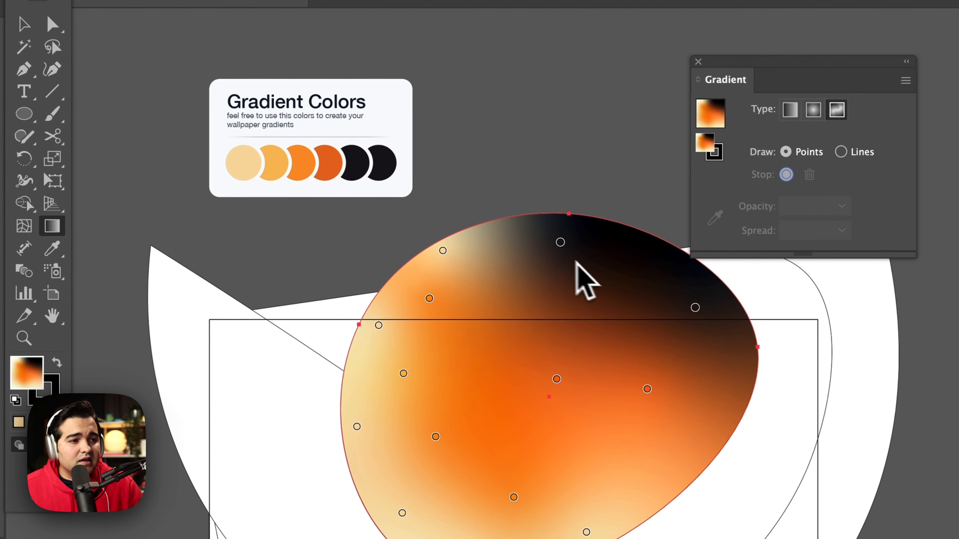
left_click(560, 244)
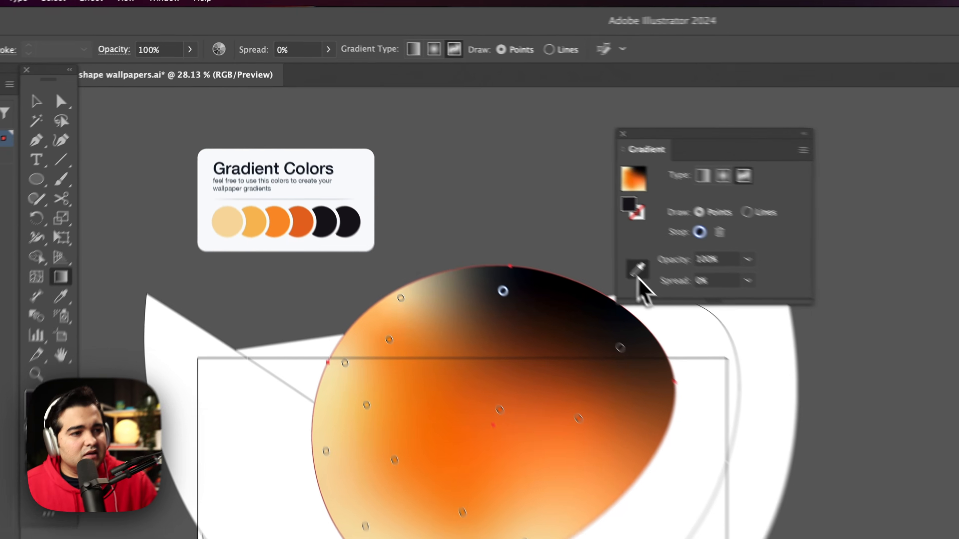
left_click(469, 160)
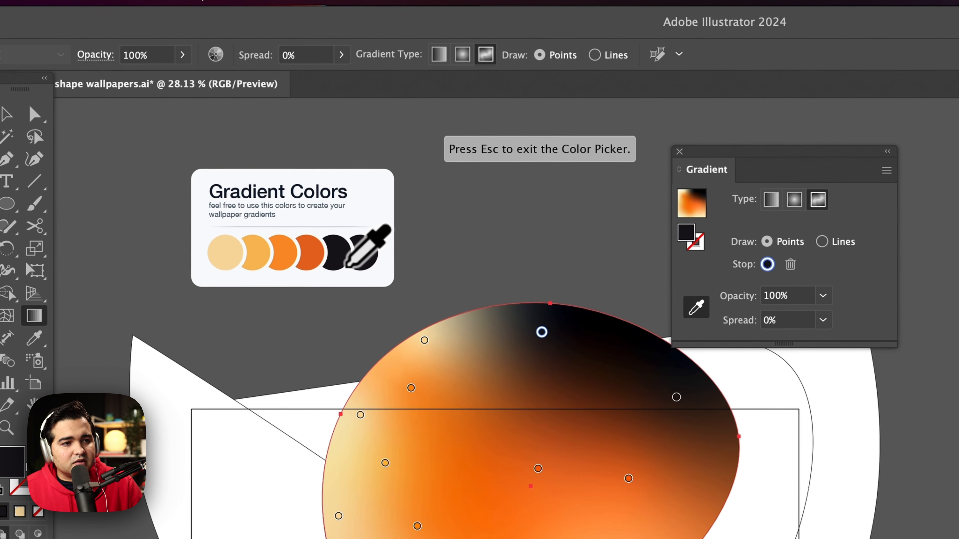
left_click(336, 262)
left_click(426, 341)
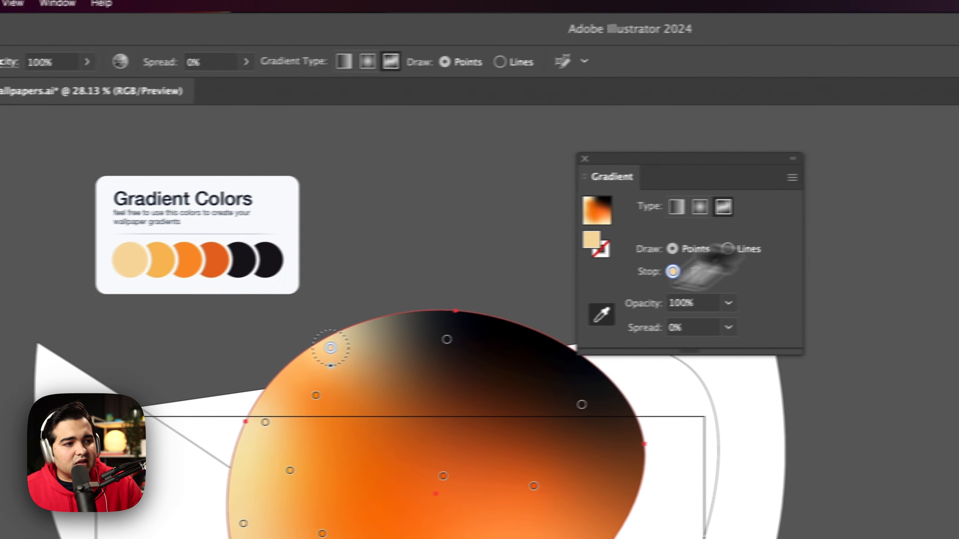
left_click(696, 308)
left_click(316, 253)
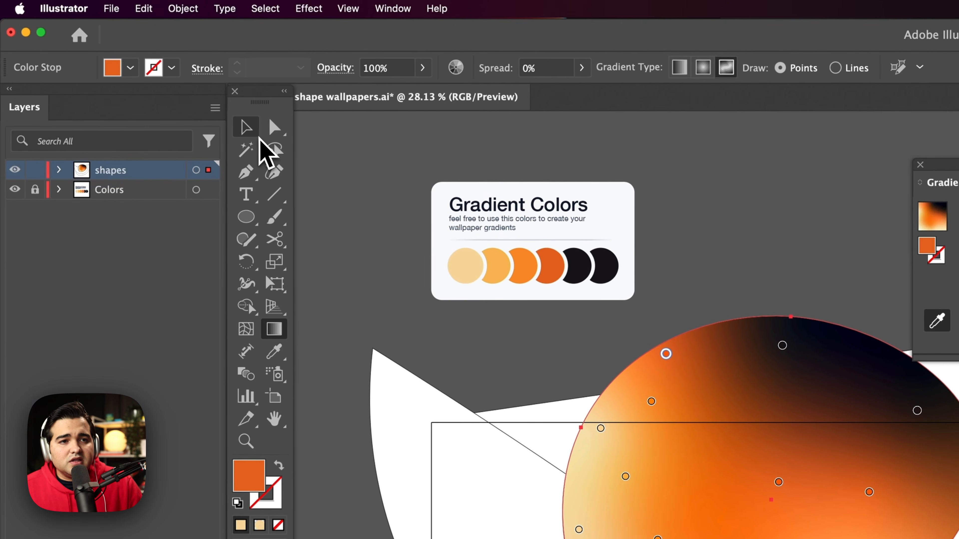
Copy the rounded shape's freeform gradient onto the white notched shape with the Eyedropper tool.
left_click(112, 101)
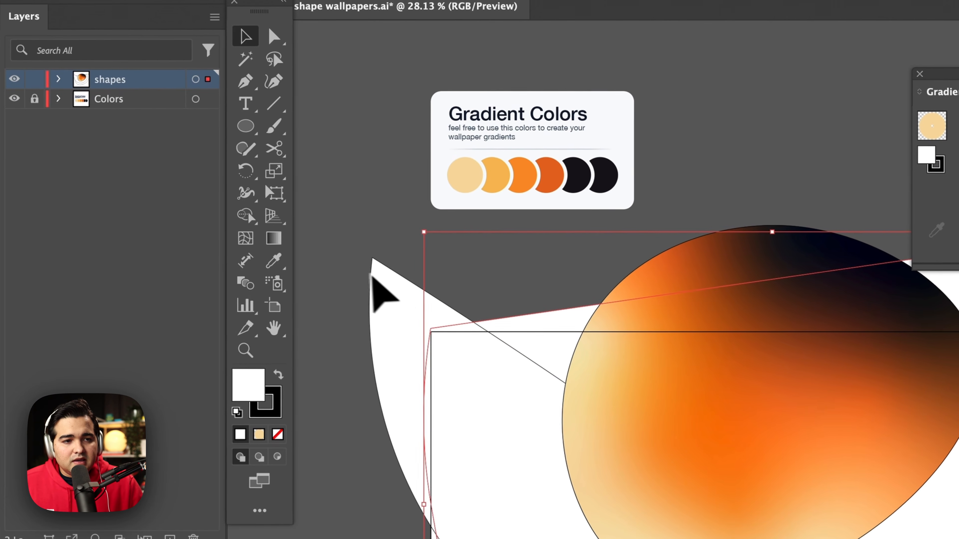
left_click(339, 285)
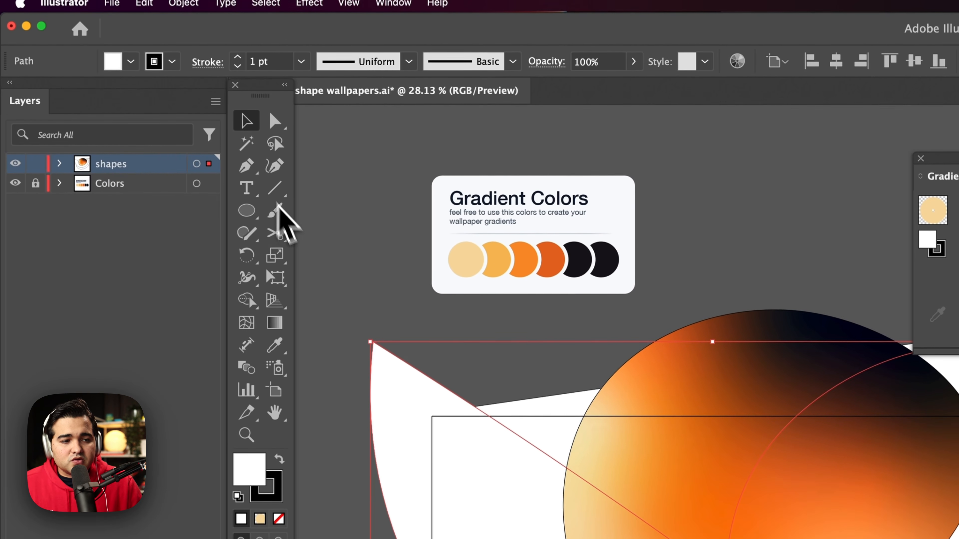
left_click(263, 342)
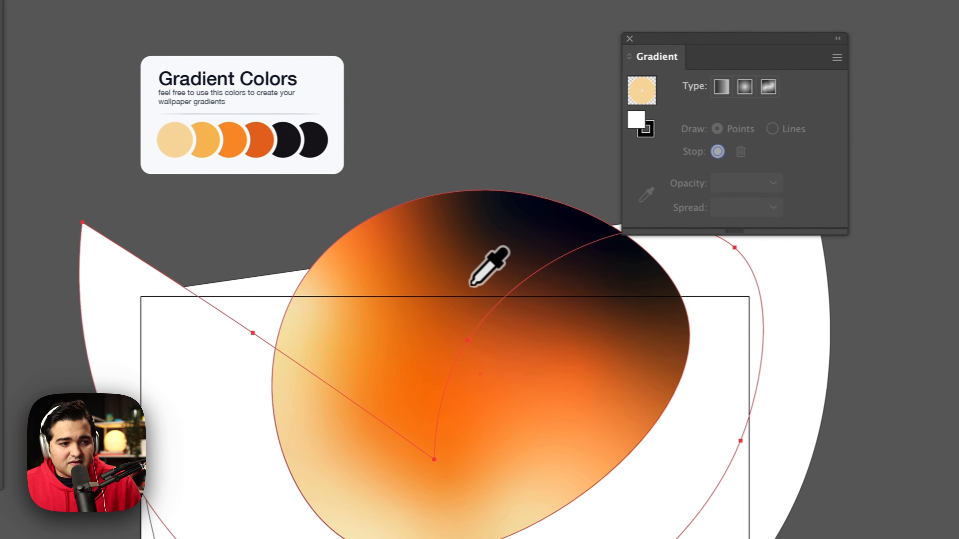
left_click(471, 285)
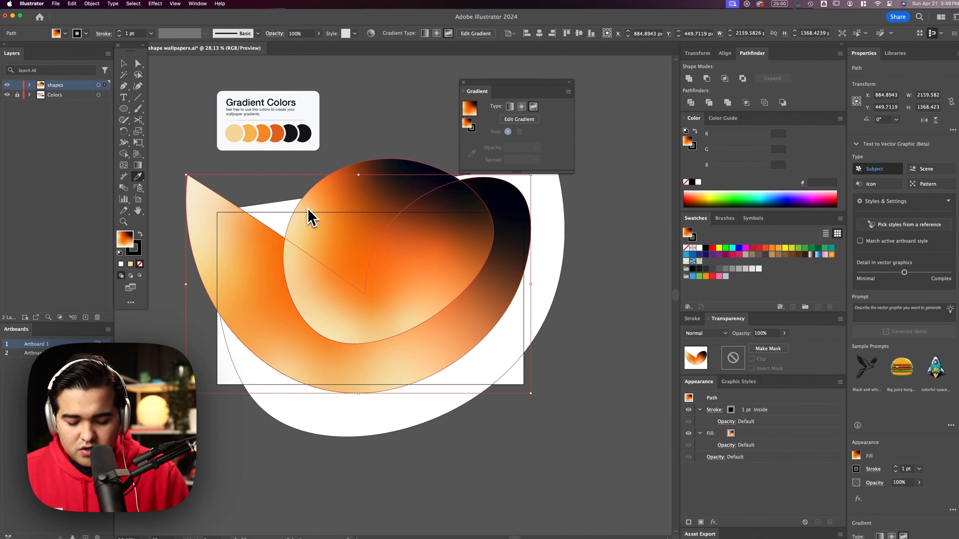
Bring the notched gradient shape to the front of the other shapes.
key("super+shift+bracketright")
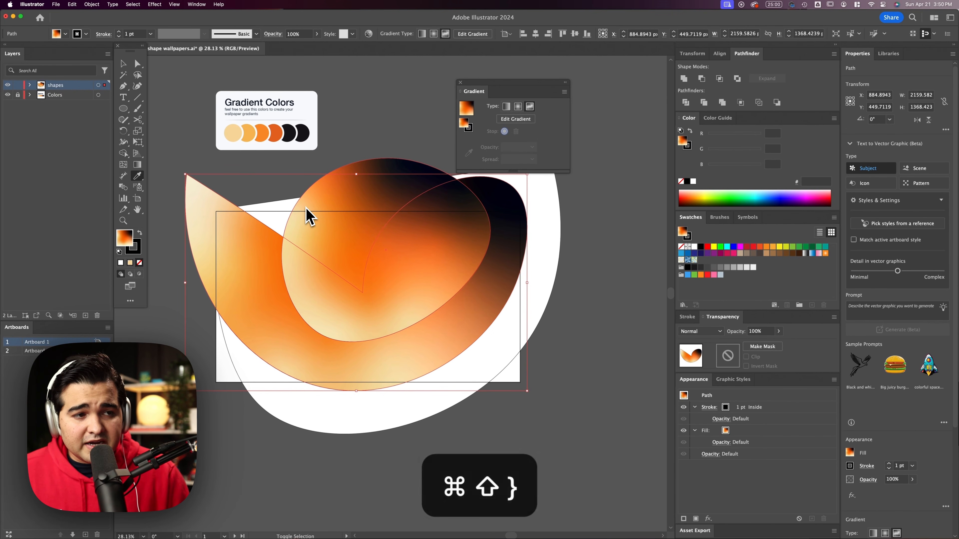
key("super+z")
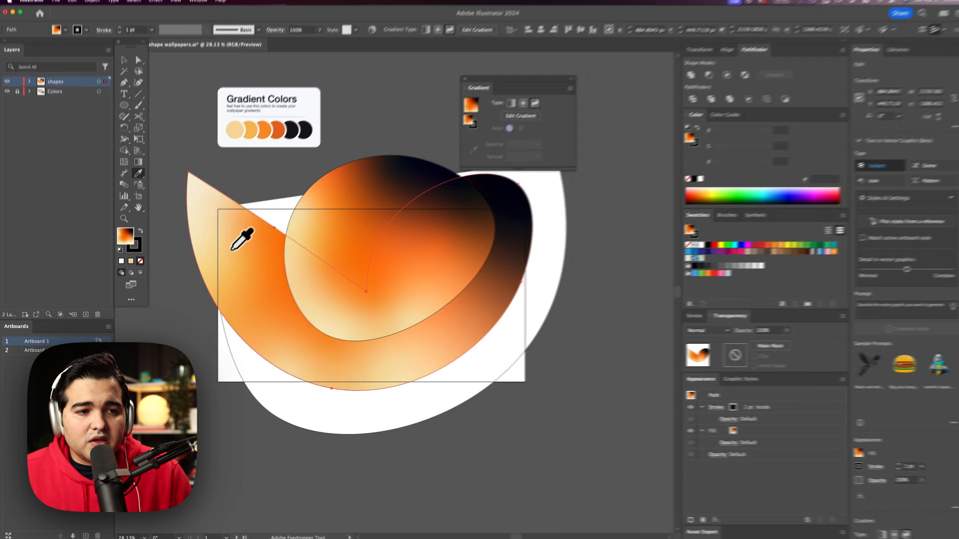
right_click(233, 256)
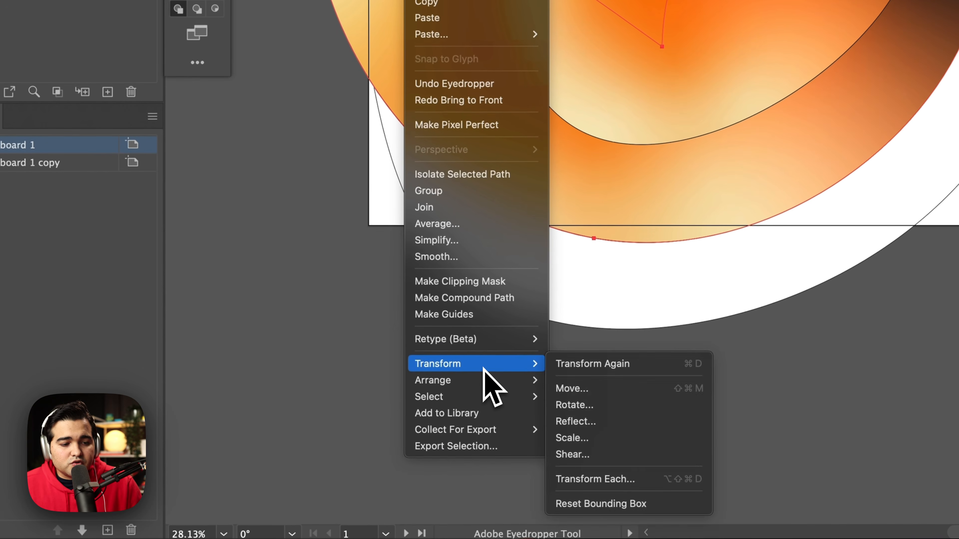
mouse_move(491, 490)
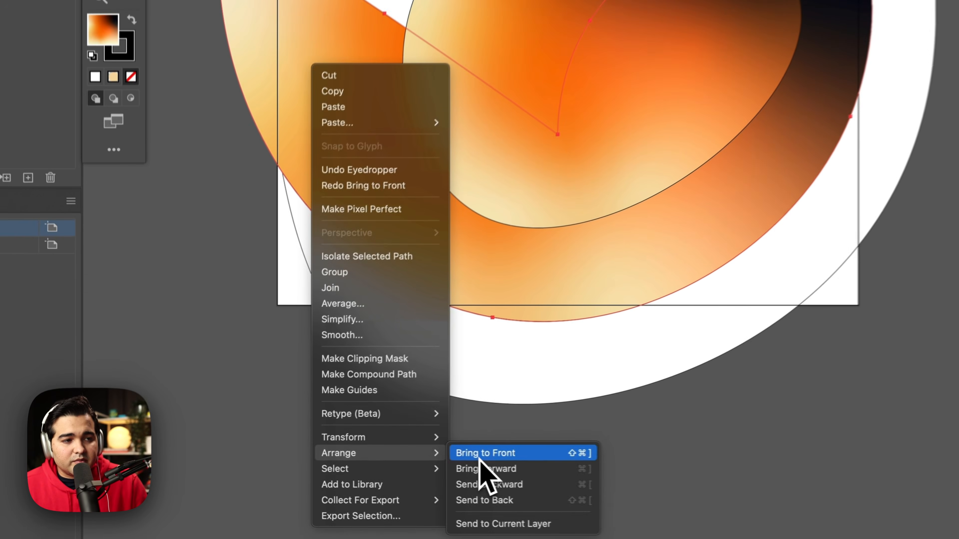
left_click(323, 468)
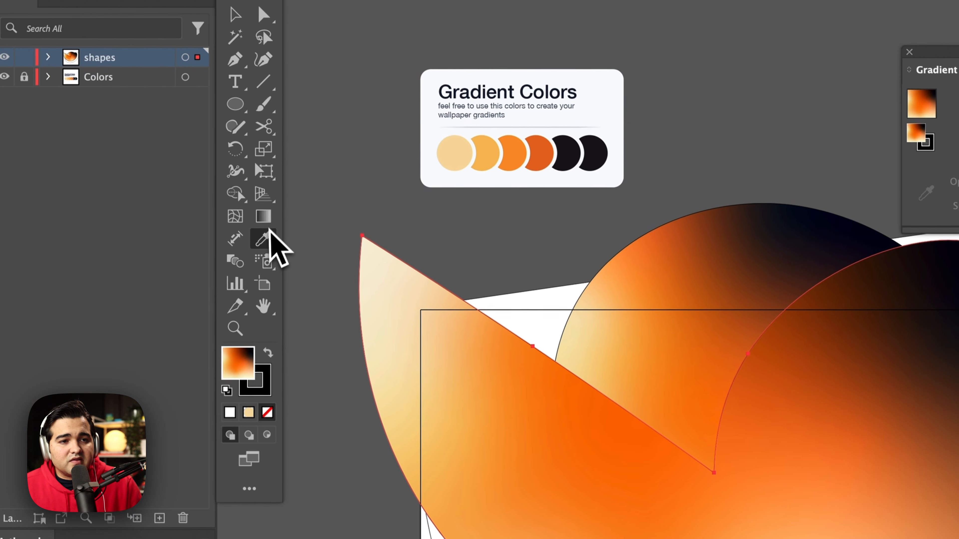
Move the notched shape's bottom cream stop up to the notch's inner edge and remove its black stop from the gradient.
left_click(267, 221)
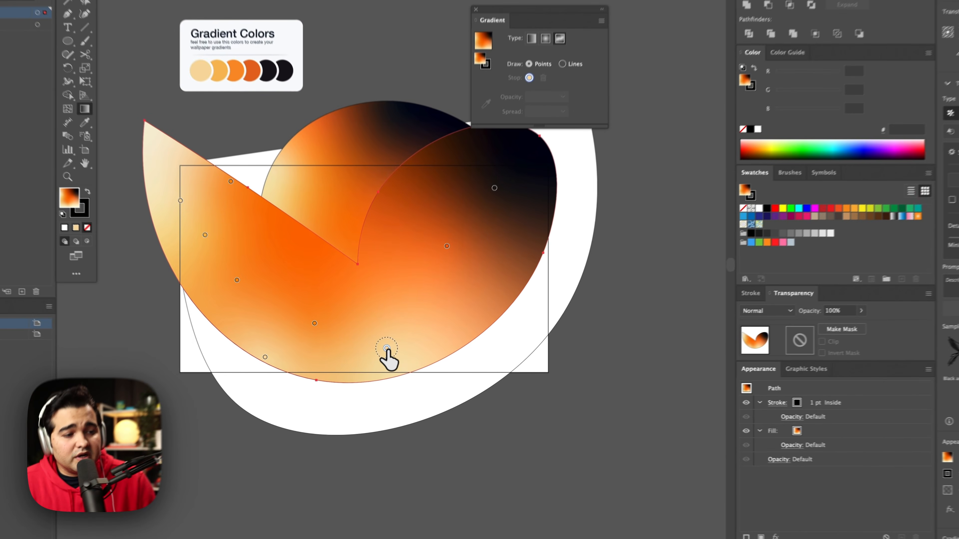
left_click_drag(387, 362, 380, 243)
left_click_drag(501, 173, 444, 496)
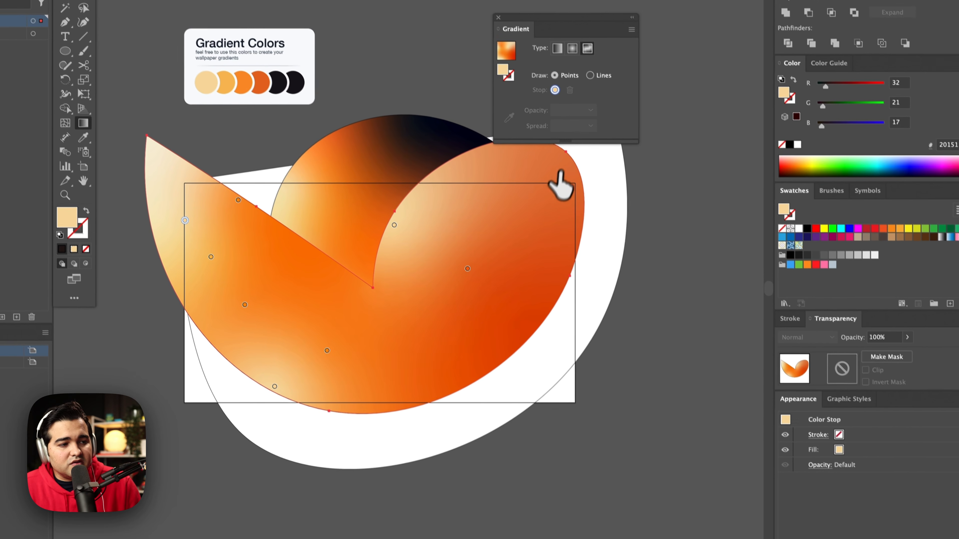
Place the notched shape's dark orange stop in the right lobe's upper right and an orange stop in the lobe's upper left.
left_click_drag(451, 234, 485, 191)
left_click_drag(508, 235, 538, 193)
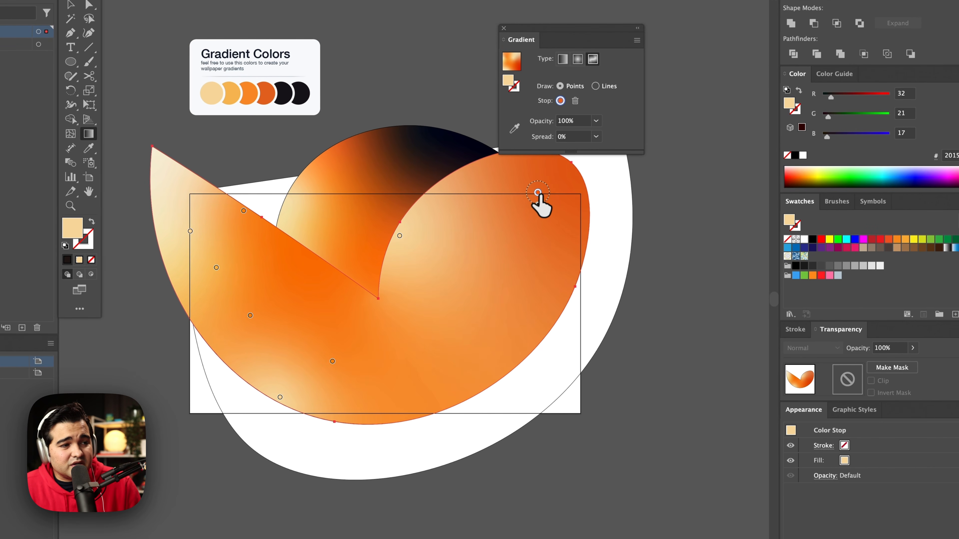
left_click(393, 278)
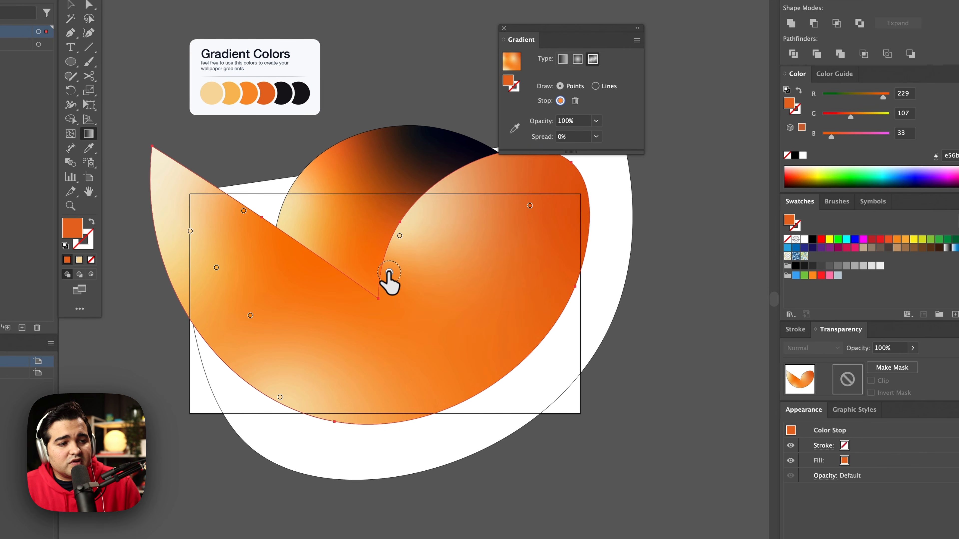
left_click_drag(389, 272, 440, 212)
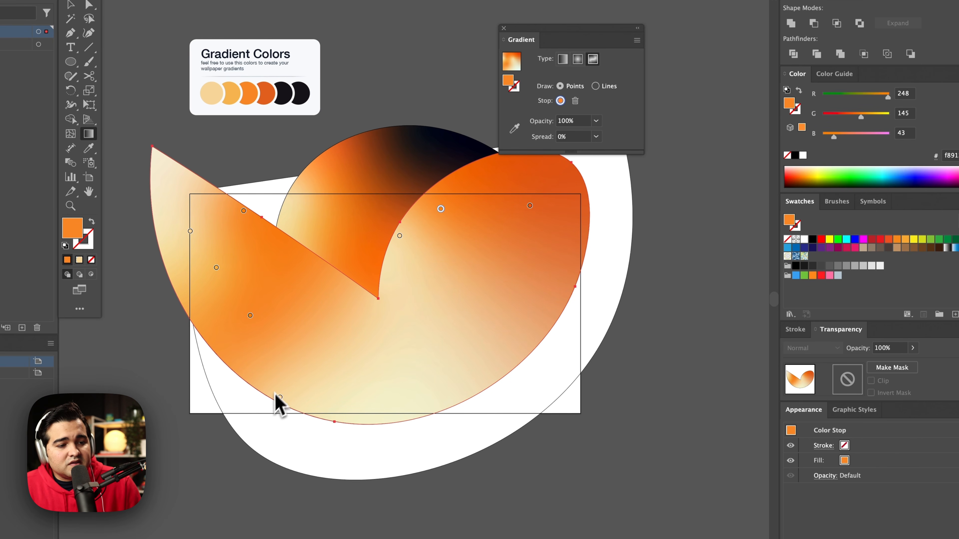
Position two cream stops along the notch's inner curved edge and an orange stop inside the right lobe.
left_click_drag(279, 397, 399, 275)
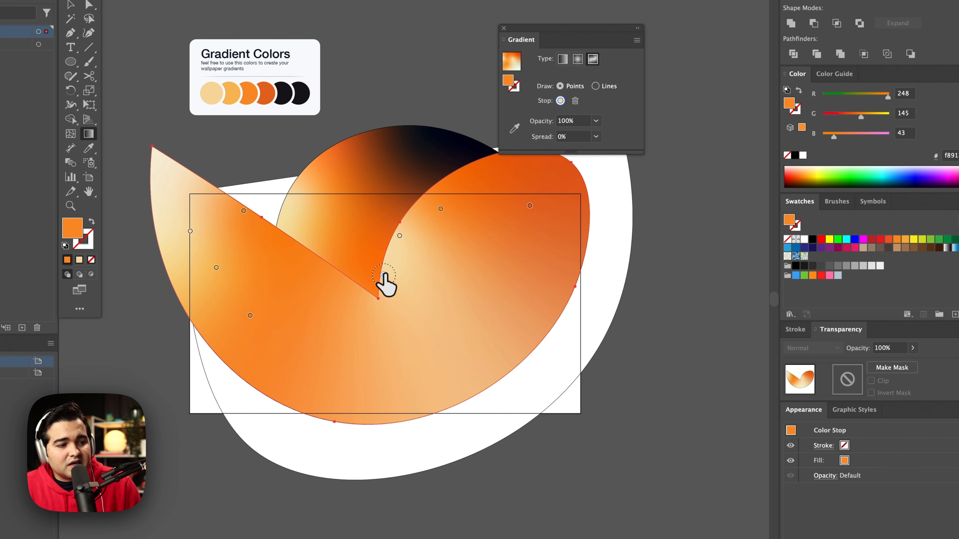
left_click_drag(400, 236, 416, 212)
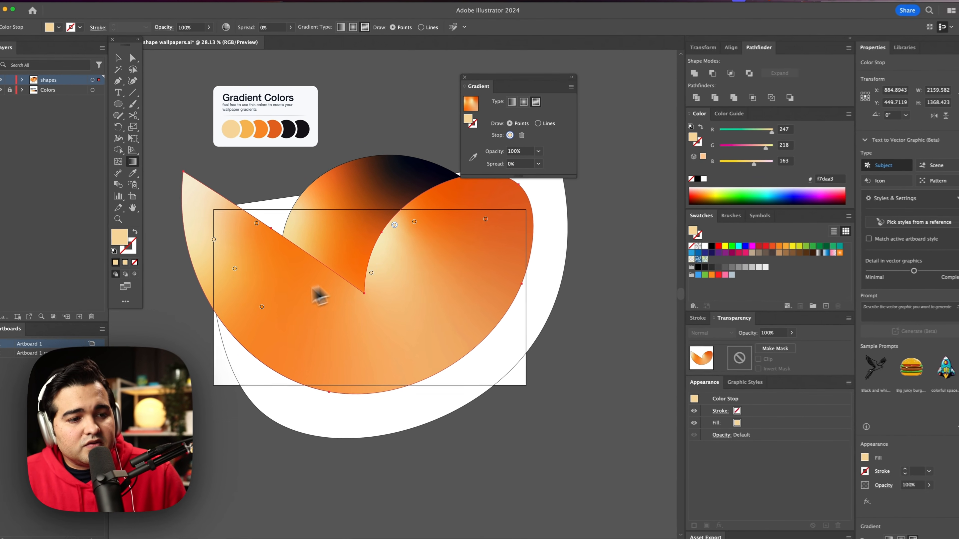
left_click_drag(250, 315, 425, 270)
Spread the left wing's stops, with cream at the tip, yellow-orange near the lower outer edge and orange beneath the diagonal edge.
left_click_drag(216, 240, 197, 189)
left_click_drag(236, 268, 234, 321)
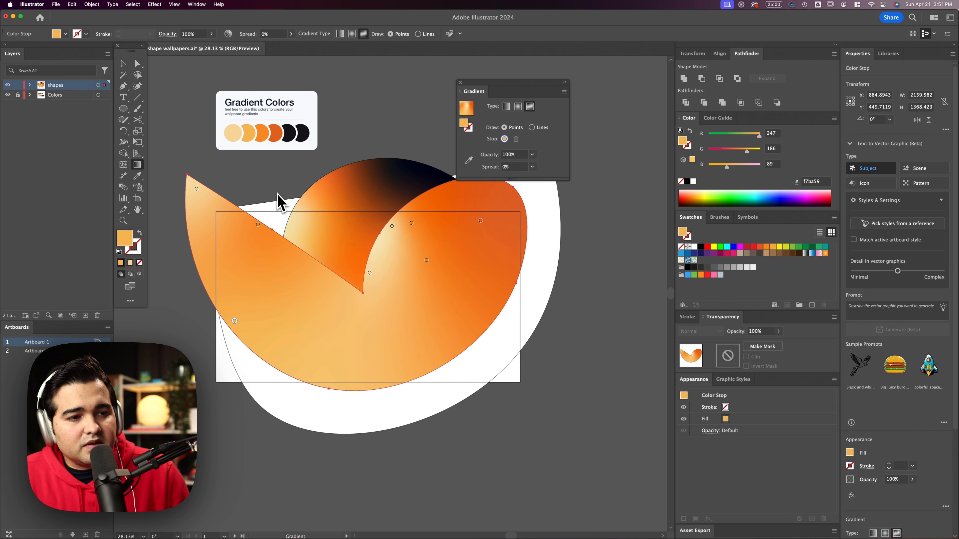
left_click_drag(258, 232, 302, 305)
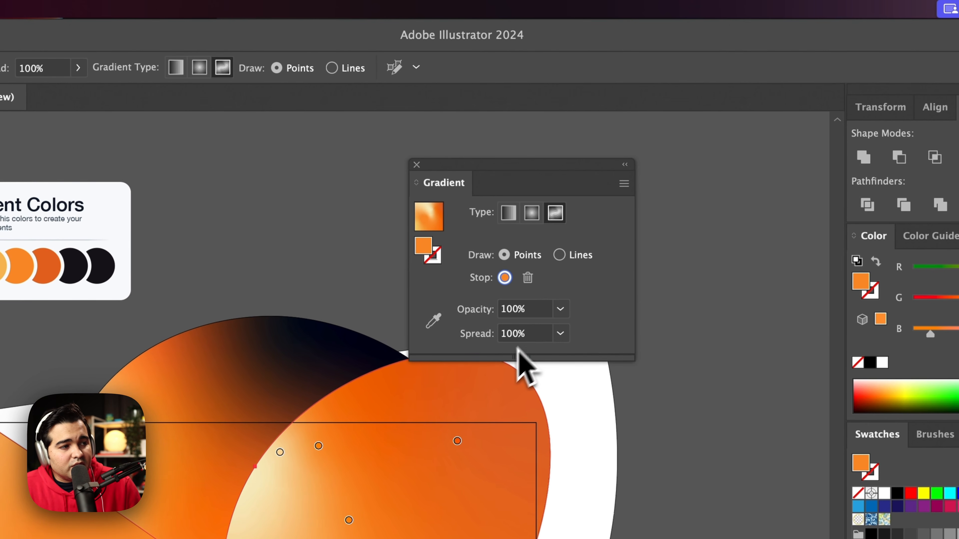
Set the wing's orange stop and the cream stop beside the notch to 0% opacity, shifting the orange stop toward the notch.
left_click(557, 312)
left_click(567, 329)
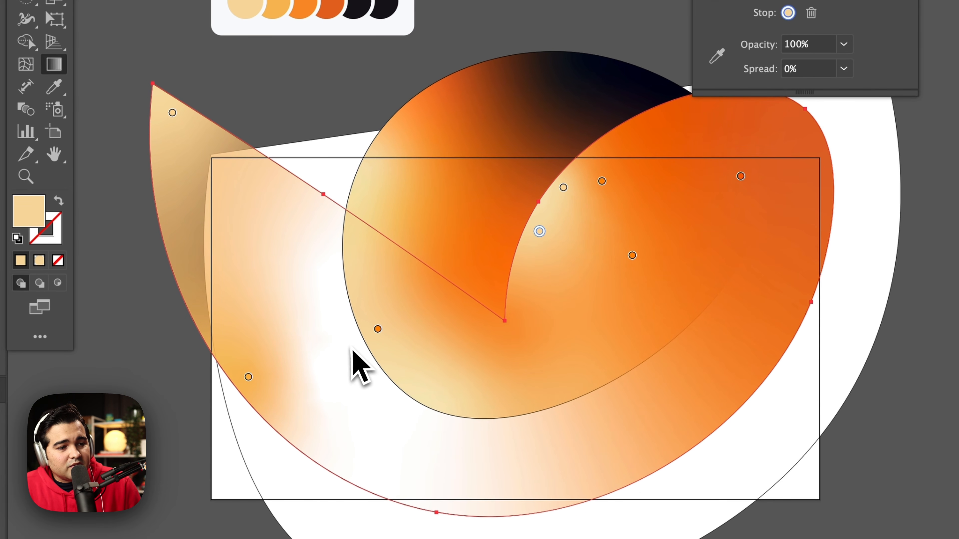
left_click_drag(377, 328, 450, 303)
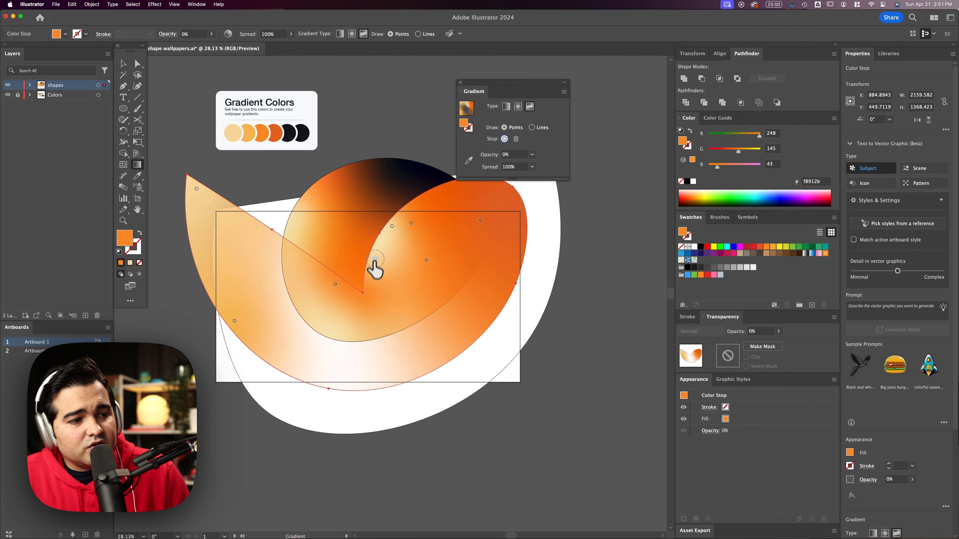
left_click(370, 278)
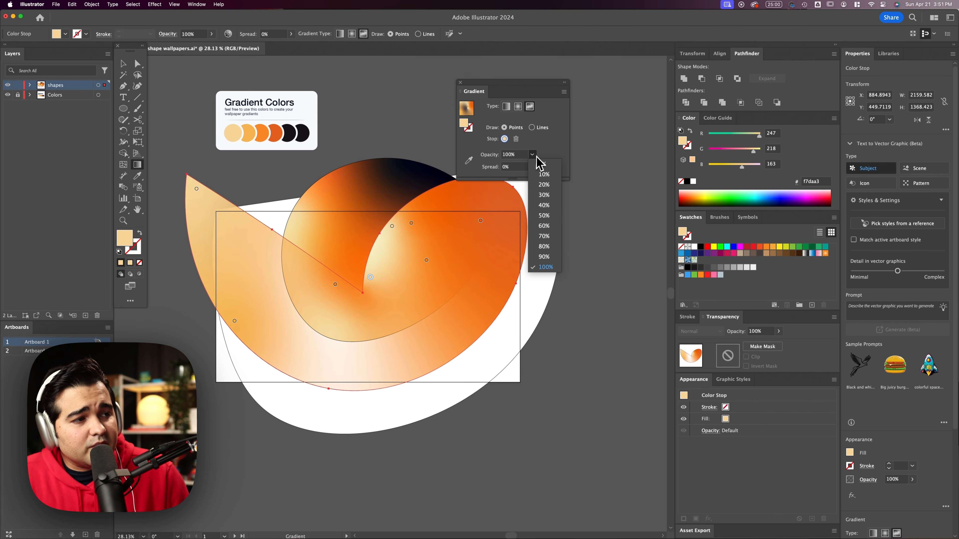
left_click(542, 164)
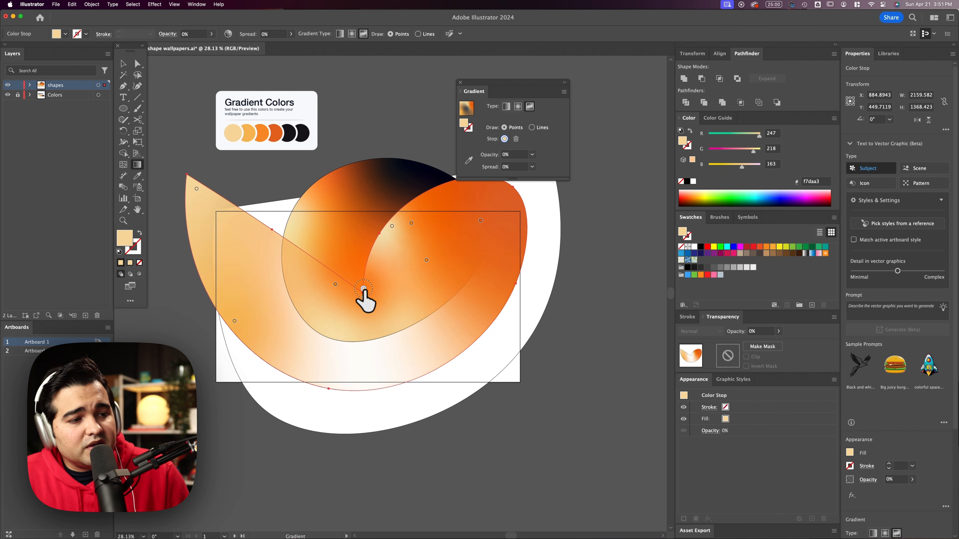
Select all the shapes and remove their black stroke.
left_click(123, 64)
left_click(420, 103)
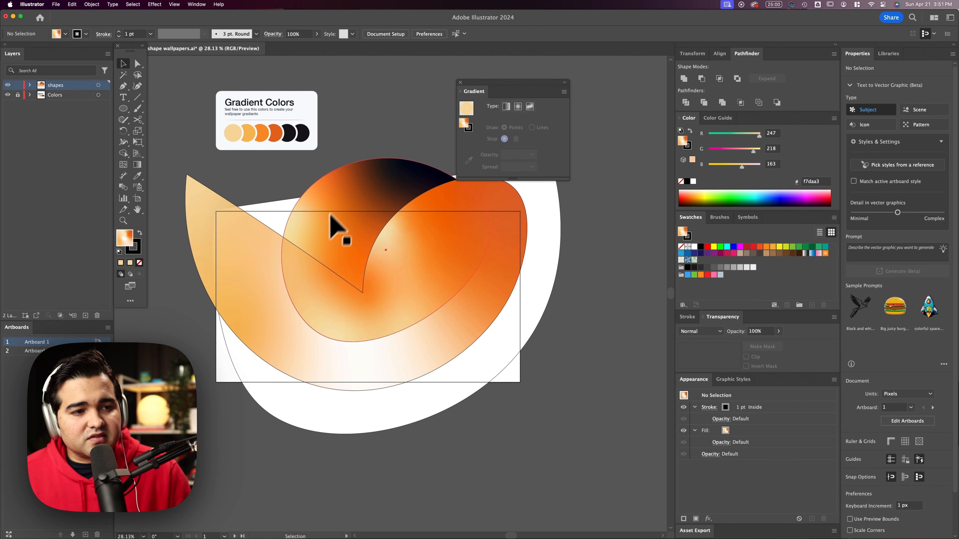
key("super+a")
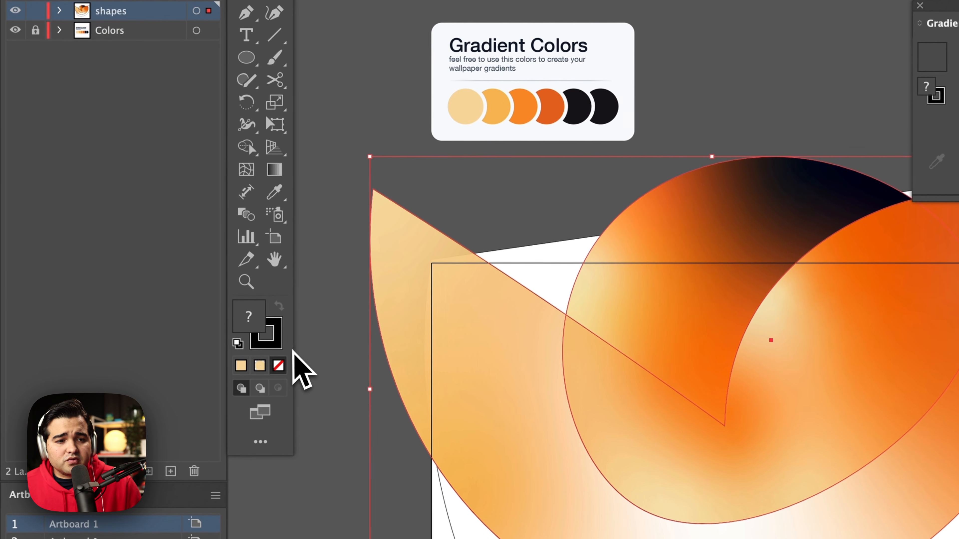
left_click(280, 367)
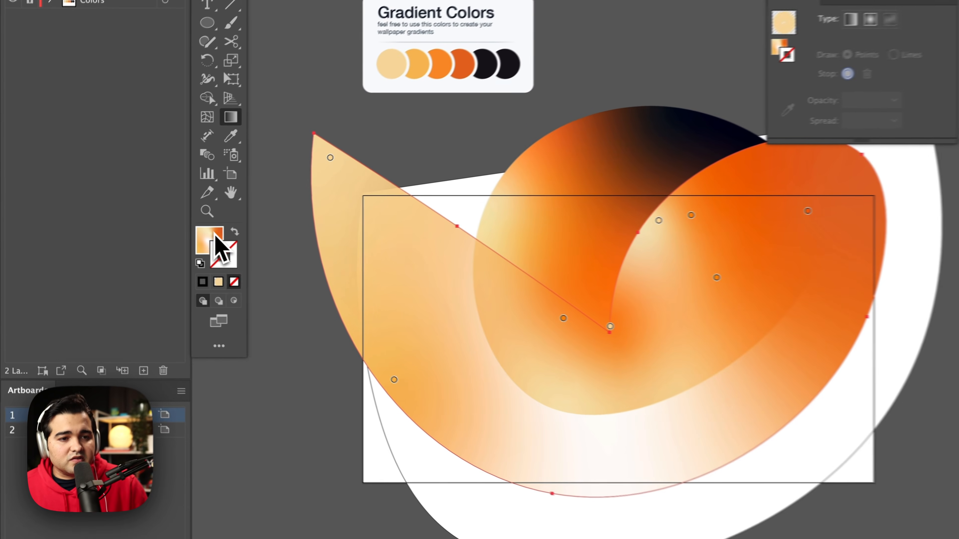
Try moving the notched shape's transparent orange and cream stops onto its diagonal edge.
left_click_drag(563, 318, 493, 255)
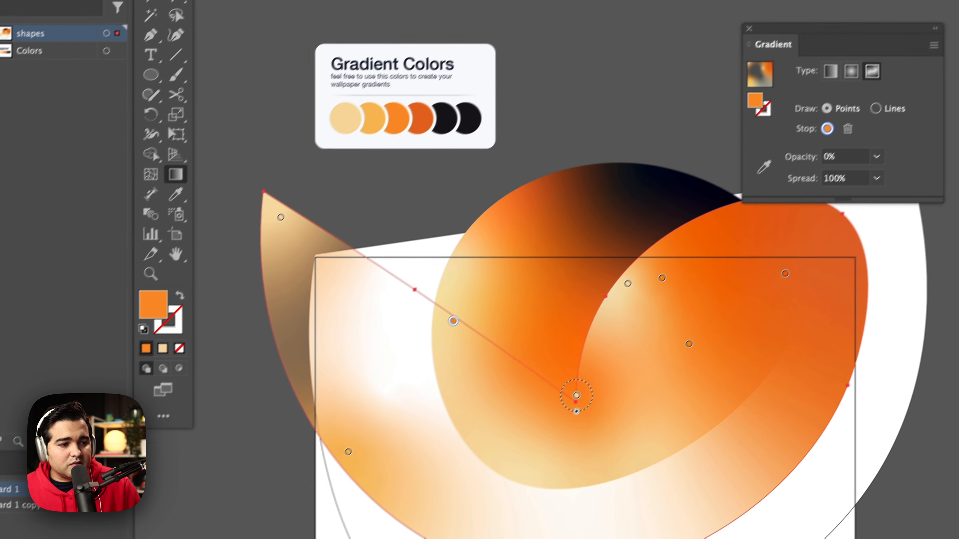
left_click_drag(645, 331, 595, 305)
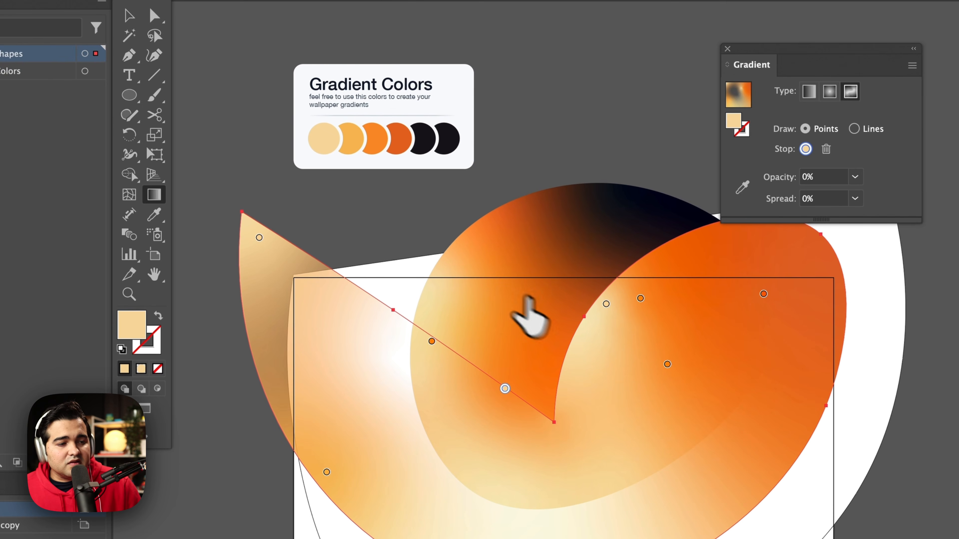
key("v")
left_click(617, 114)
left_click(525, 390)
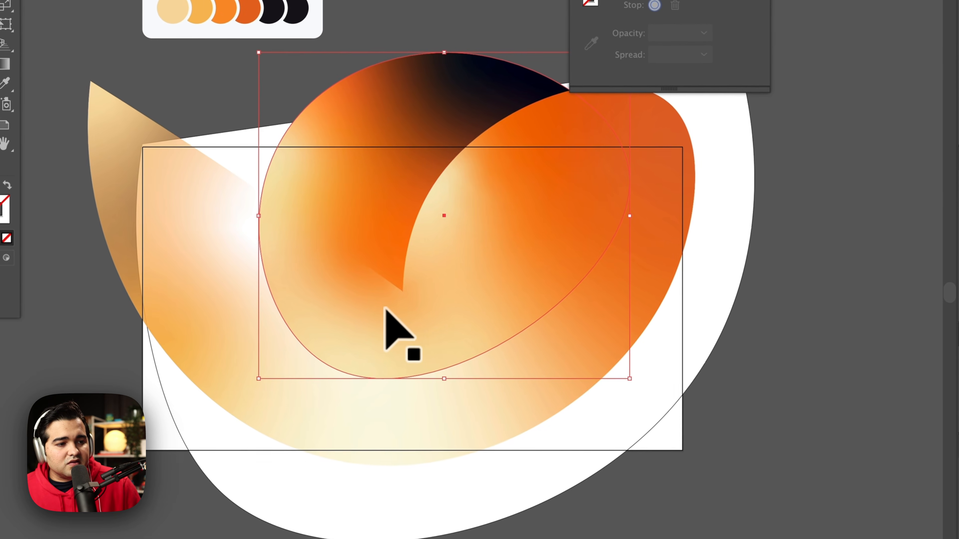
Move the notched shape's transparent cream stop just below the notch corner and its transparent orange stop below the diagonal edge.
left_click(399, 287, "shift")
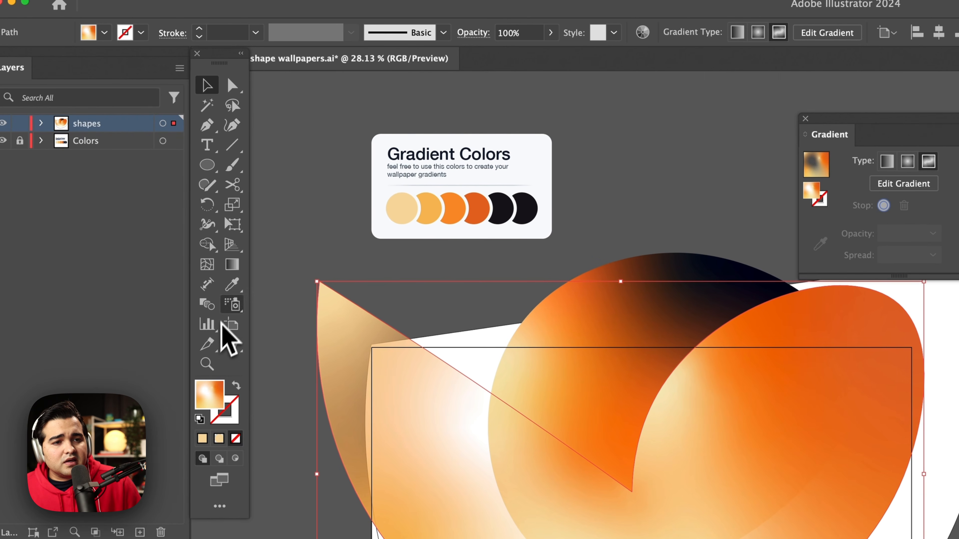
left_click(231, 264)
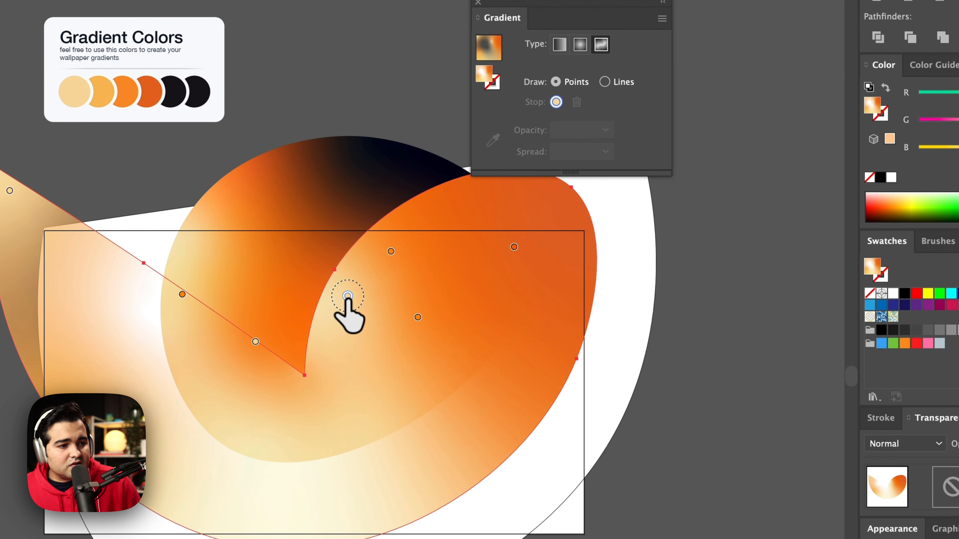
left_click(304, 388)
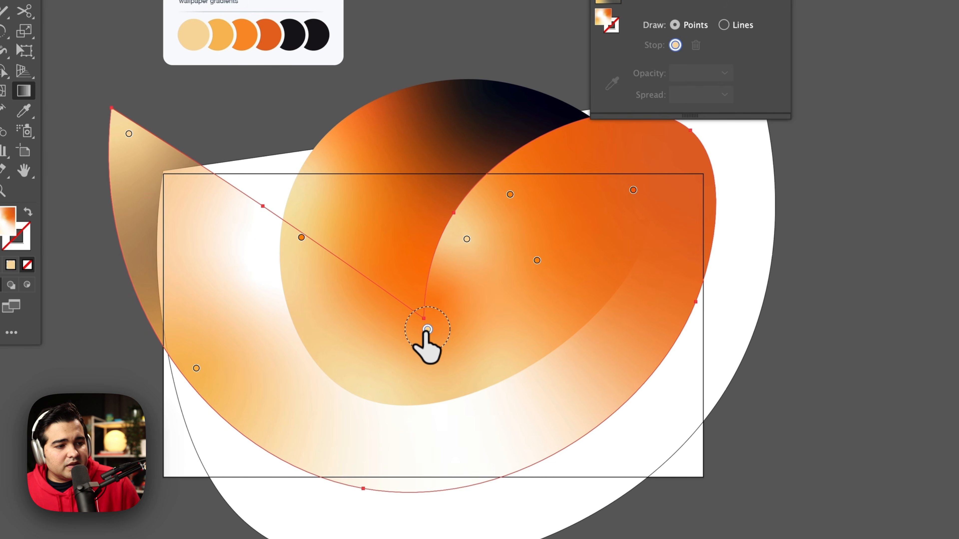
left_click(294, 345)
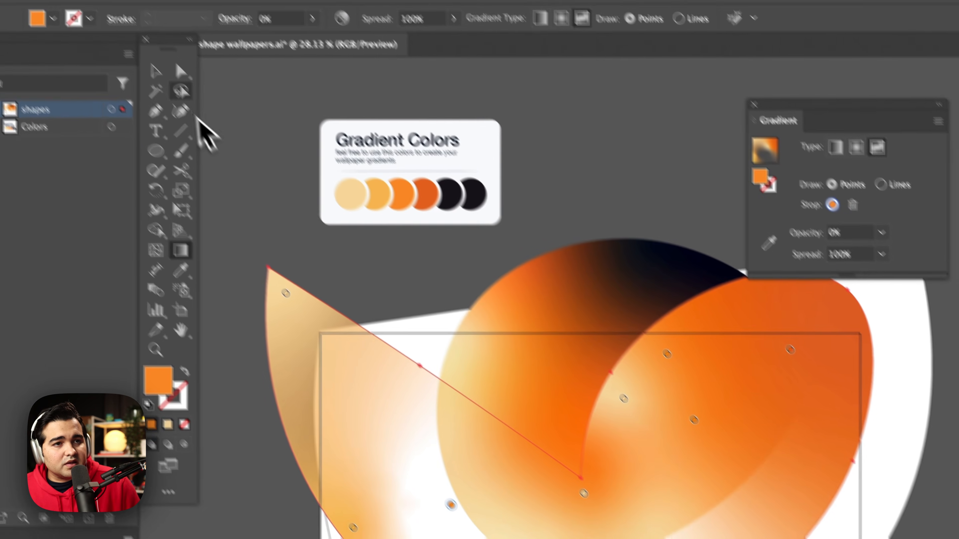
left_click(156, 71)
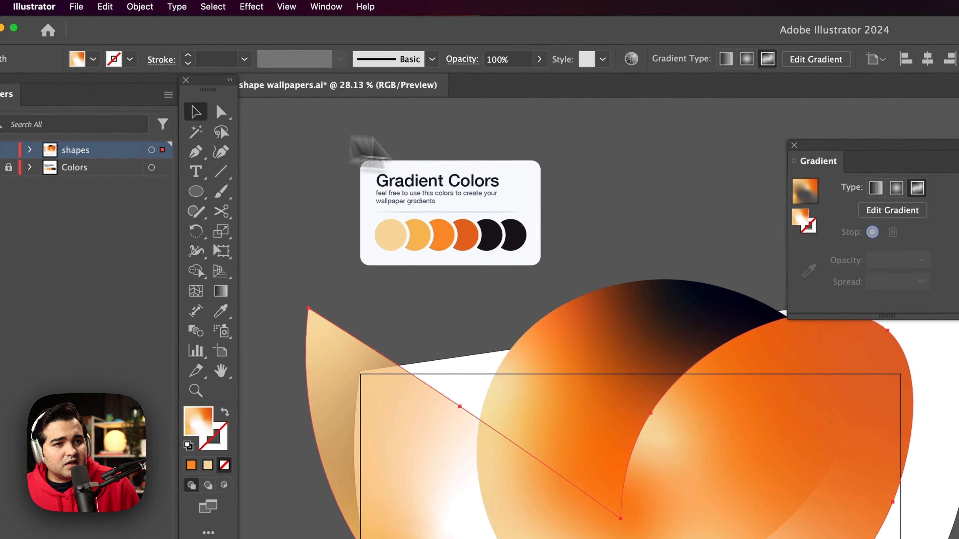
left_click(509, 3)
left_click(417, 324)
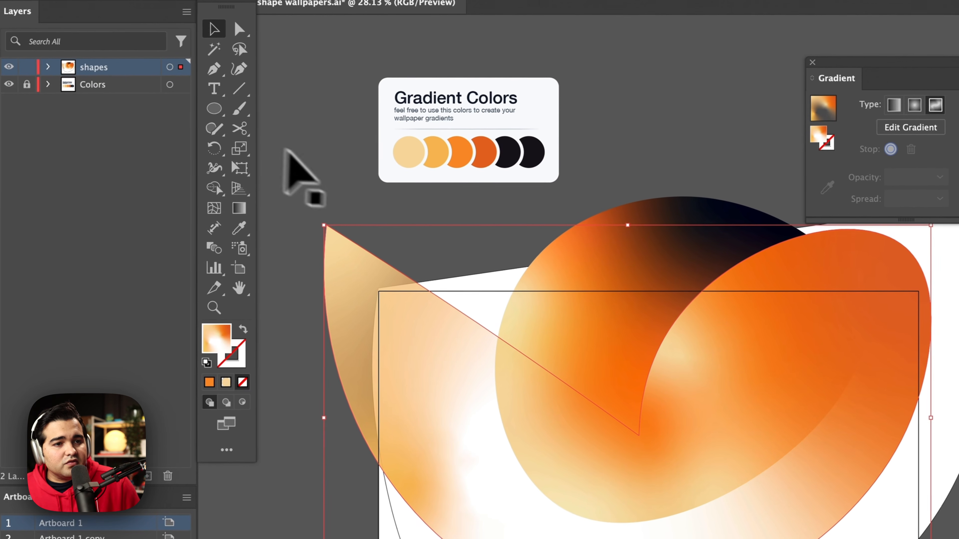
Replace the wing tip's cream stop with the yellow-orange stop on the outer left edge, and shift the transparent orange stop upward.
left_click(245, 210)
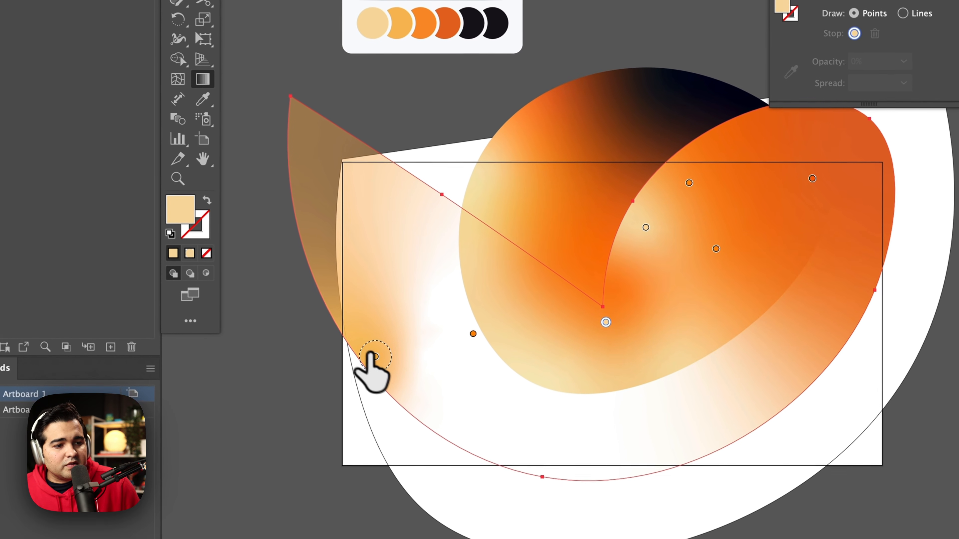
left_click_drag(416, 485, 321, 236)
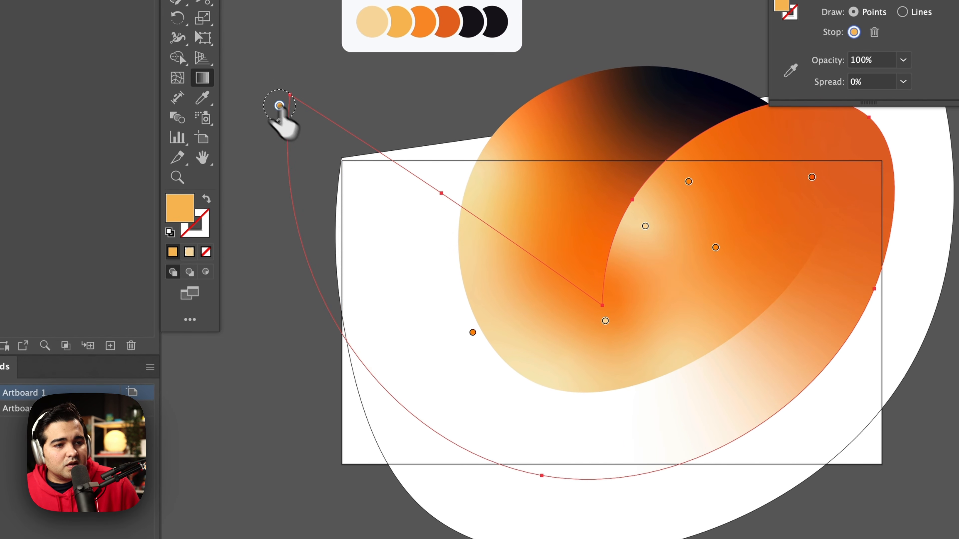
left_click_drag(286, 155, 294, 184)
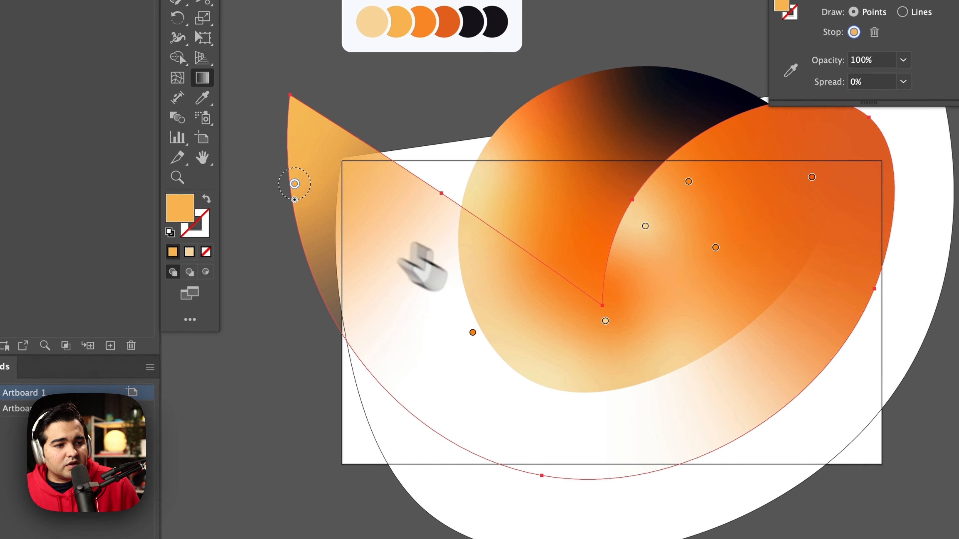
left_click_drag(473, 333, 452, 281)
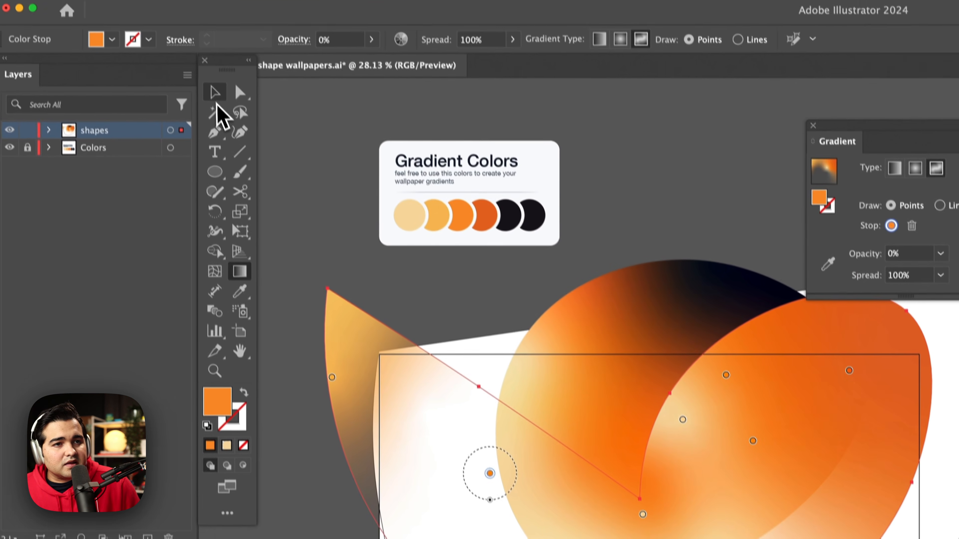
Copy the rounded shape's freeform gradient onto the large white back shape with the Eyedropper tool.
left_click(216, 99)
left_click(430, 302)
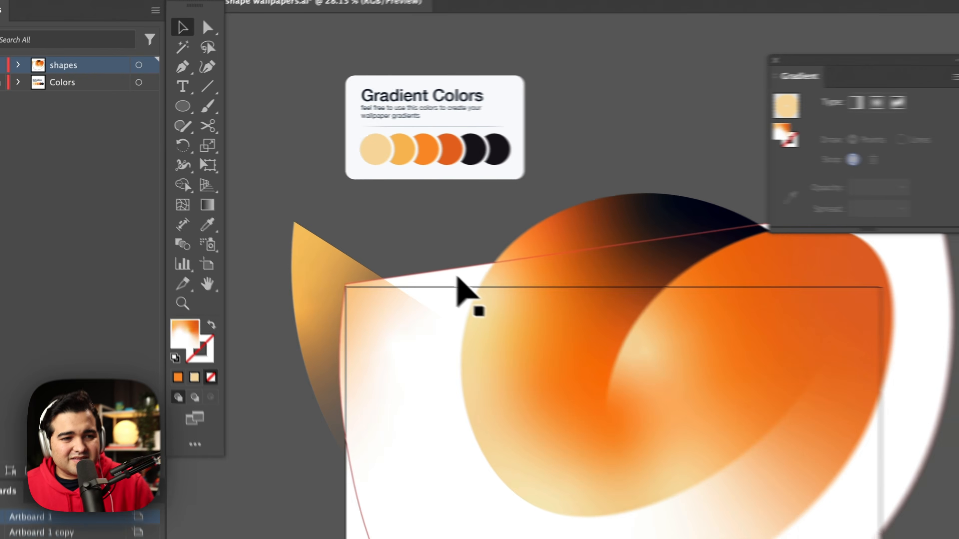
left_click(279, 205)
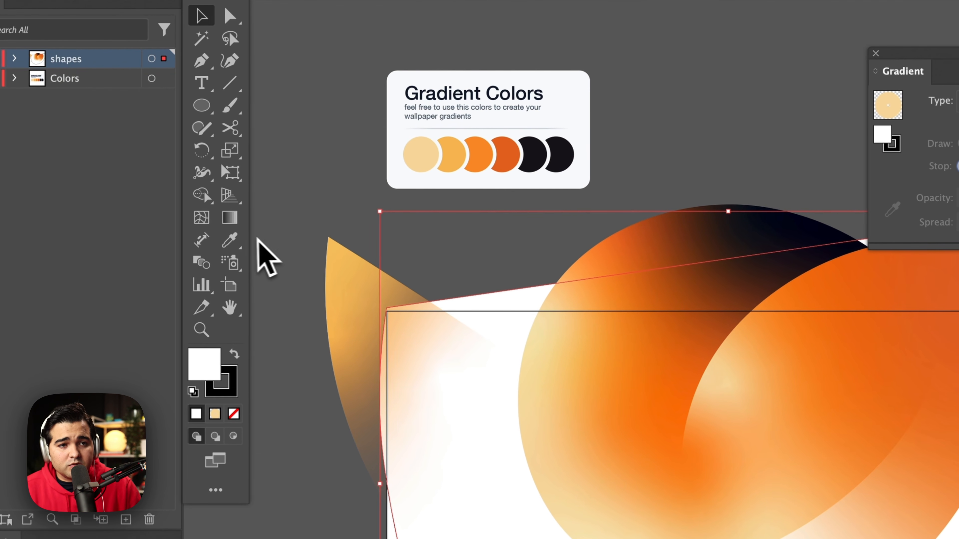
left_click(712, 233)
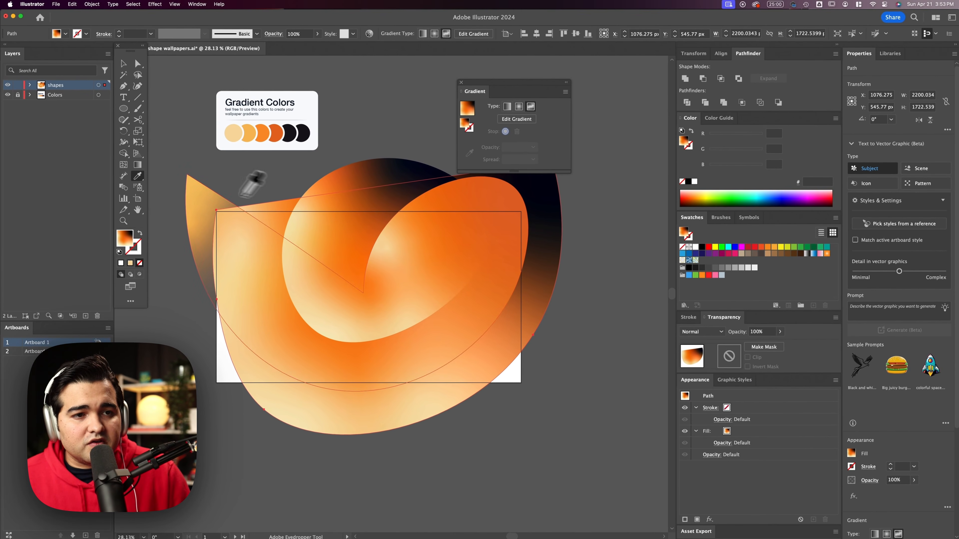
Move the back shape's bottom-right cream gradient stop out to its lower-right edge.
left_click(138, 167)
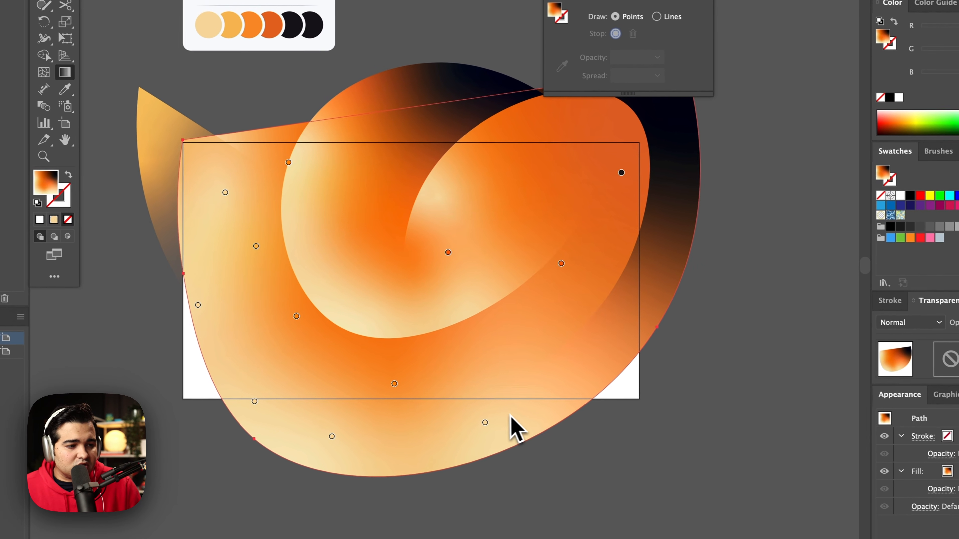
left_click_drag(513, 428, 646, 378)
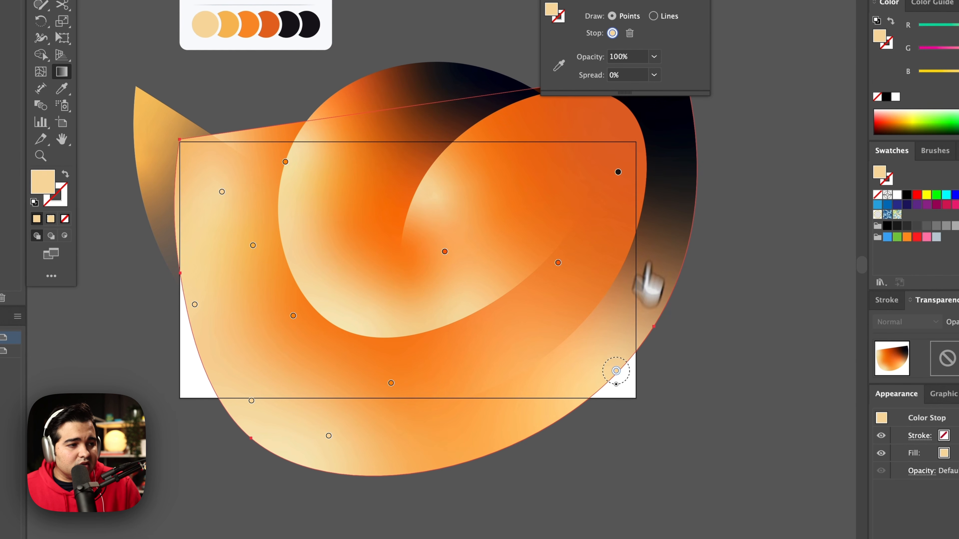
key("space")
left_click_drag(652, 135, 543, 196)
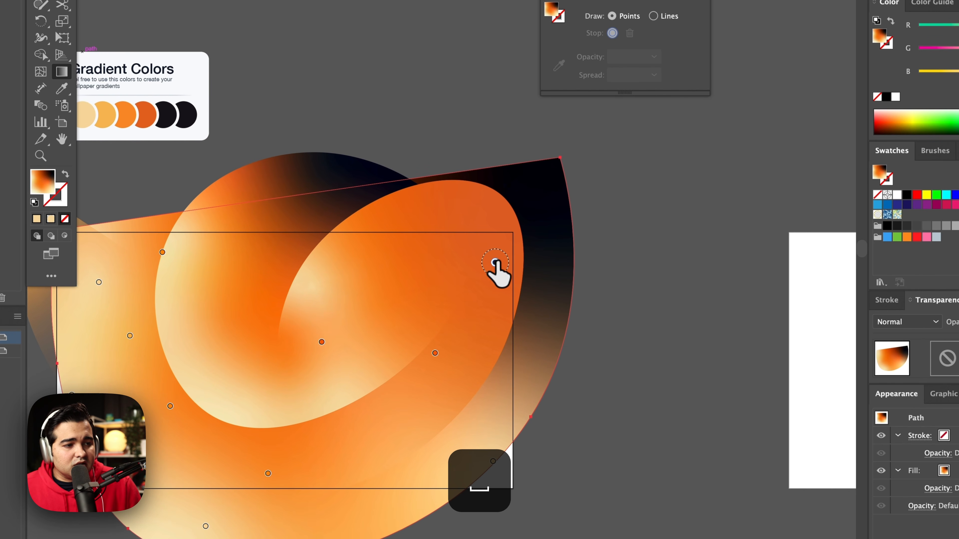
Move the back shape's black gradient stop down toward the artboard's right edge and its nearby orange stop just below it.
left_click_drag(494, 261, 433, 268)
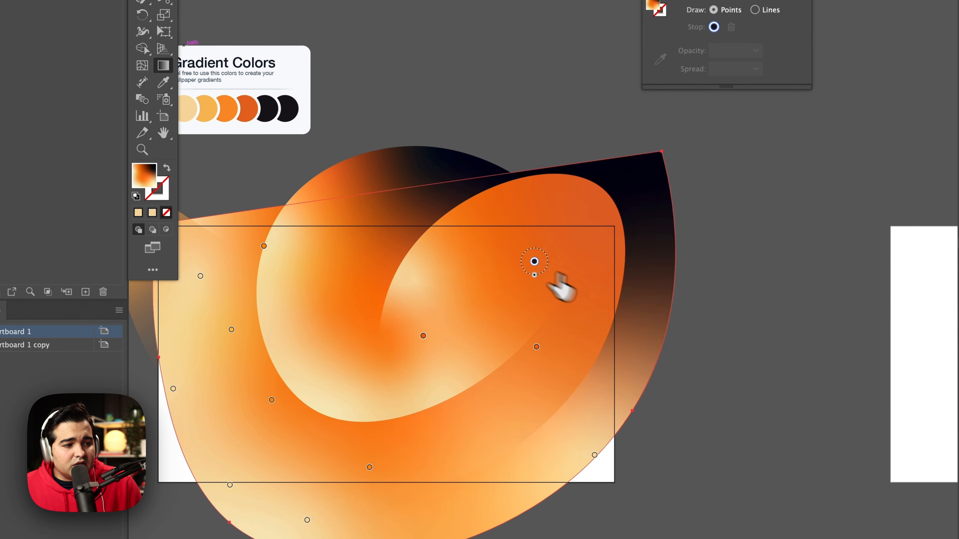
left_click_drag(559, 279, 610, 329)
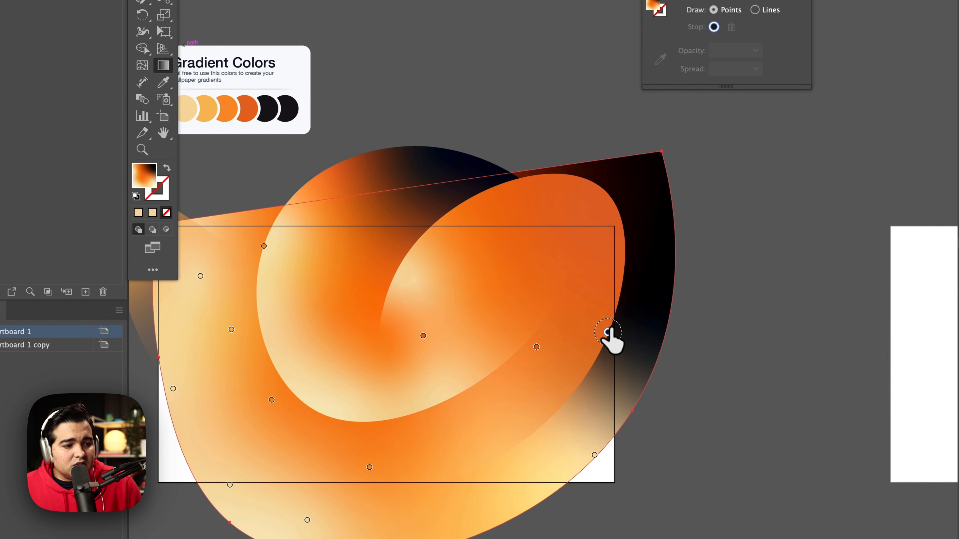
left_click_drag(609, 379, 610, 365)
Move the back shape's central dark orange stop to the lower right and its lower-left orange stop closer to the outer edge.
left_click(423, 336)
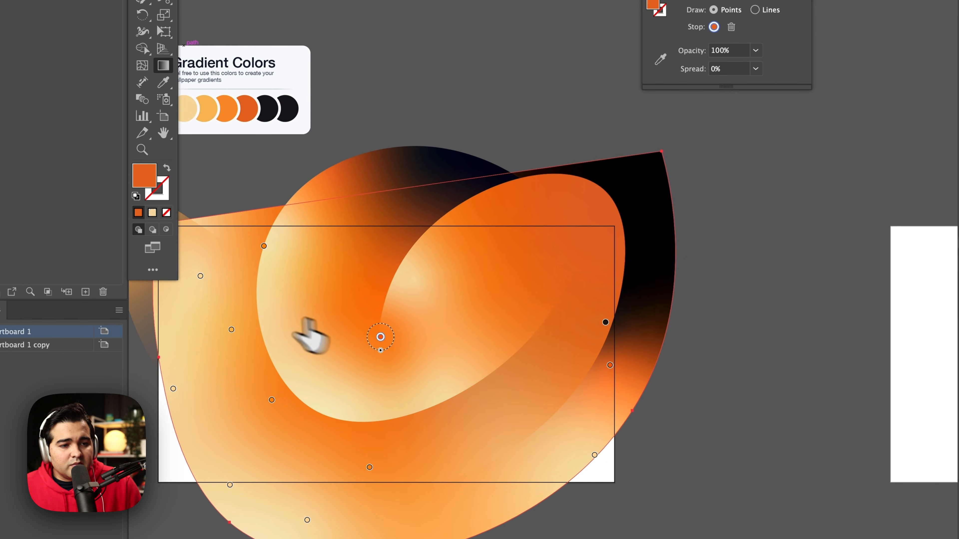
left_click_drag(308, 321, 556, 425)
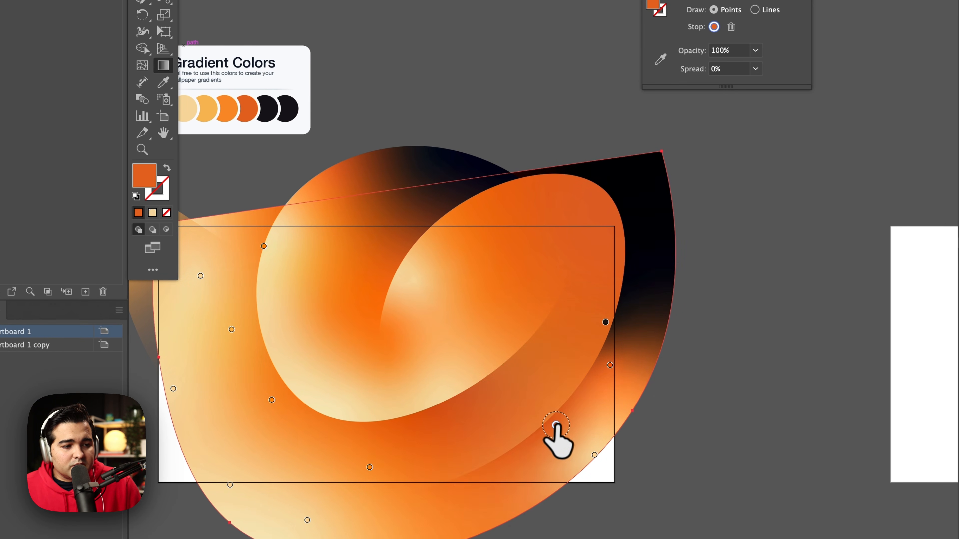
left_click_drag(272, 400, 226, 407)
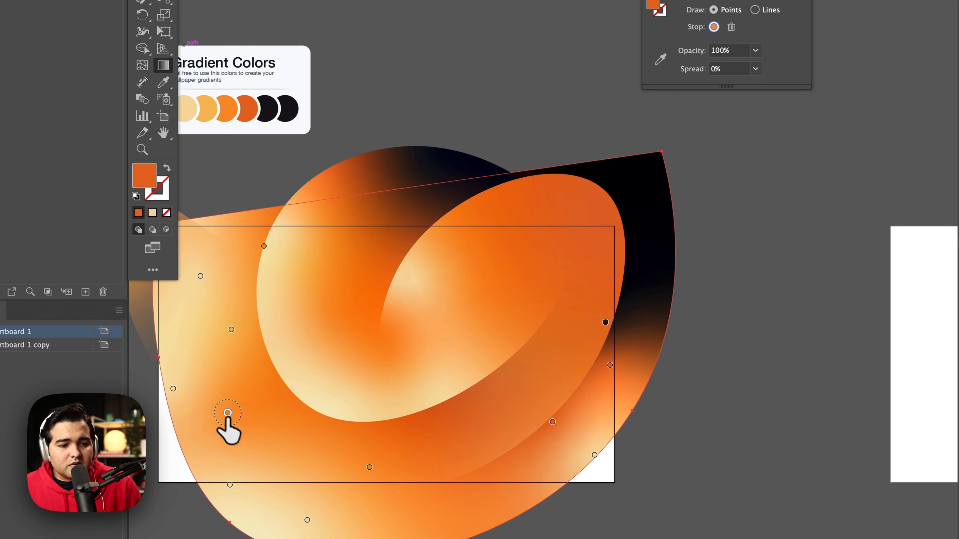
Recolour the back shape's two left-side stops with the palette's dark orange, shift the upper one slightly upward, and deselect the shape.
left_click(195, 458)
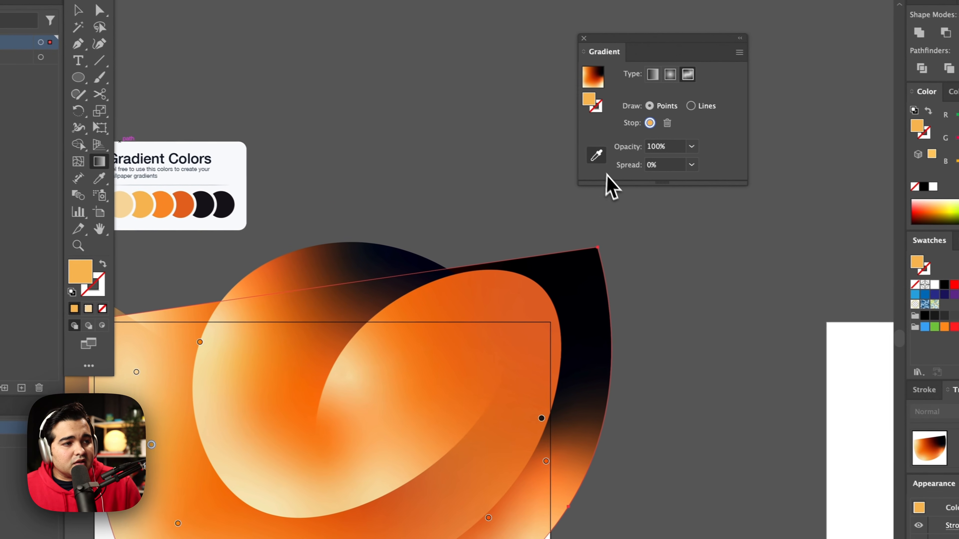
left_click(660, 59)
left_click(181, 207)
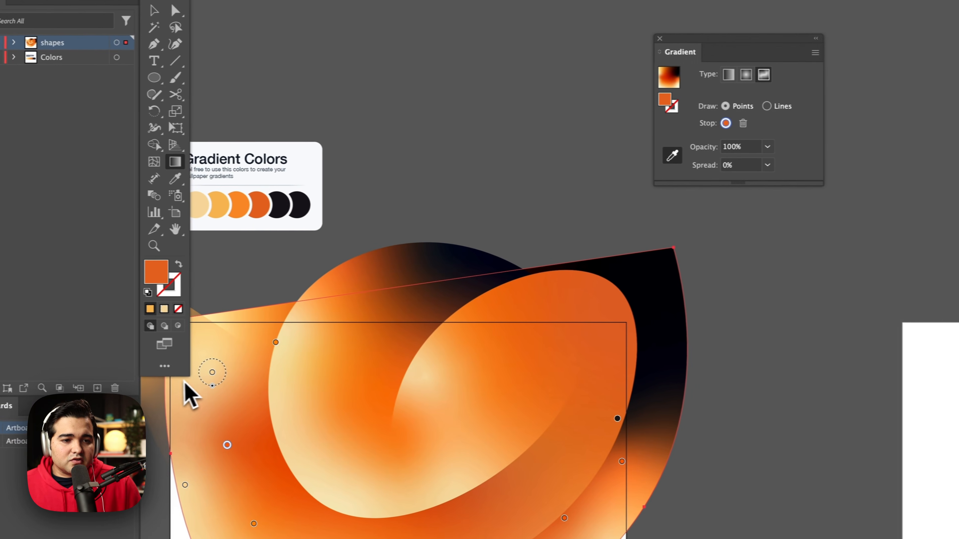
left_click_drag(128, 370, 146, 345)
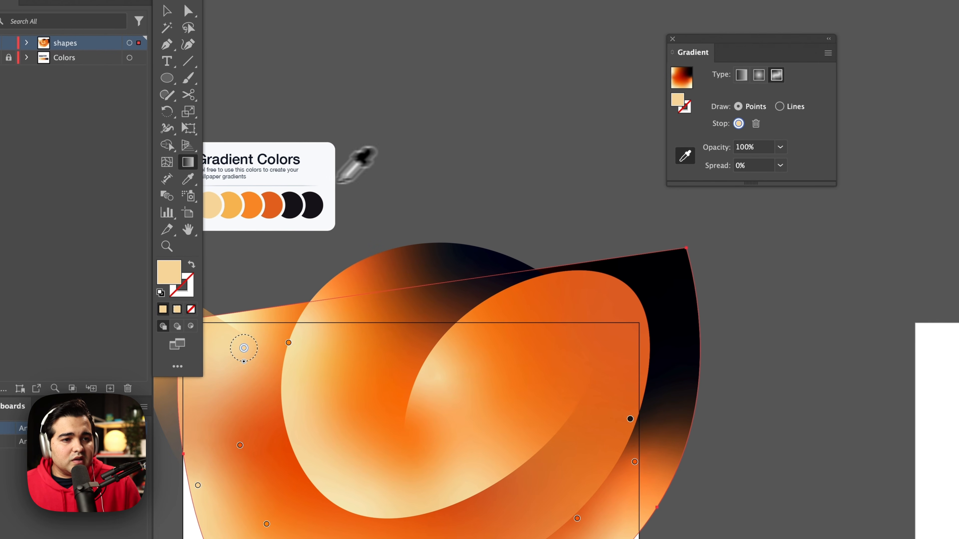
left_click(273, 205)
left_click_drag(288, 343, 279, 335)
key("space")
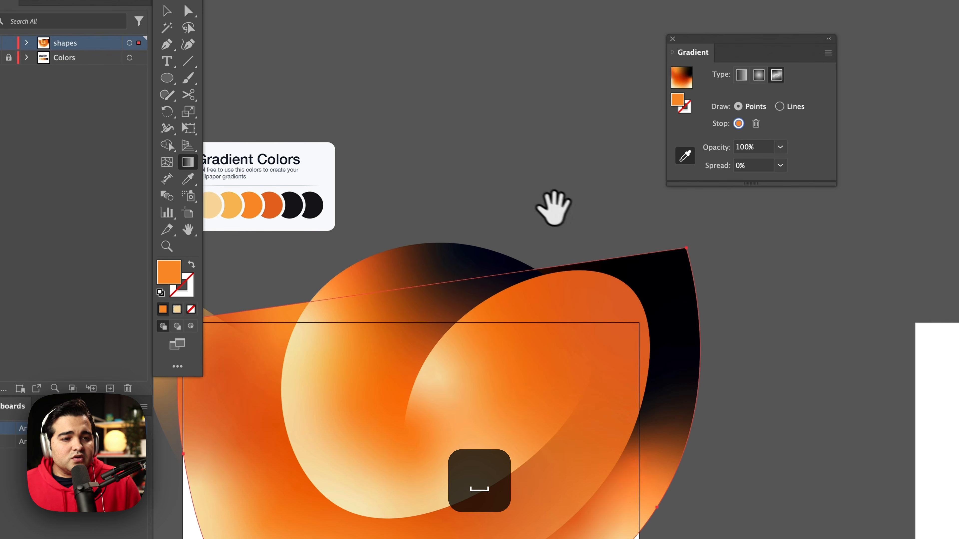
left_click_drag(554, 209, 422, 227)
left_click(167, 10)
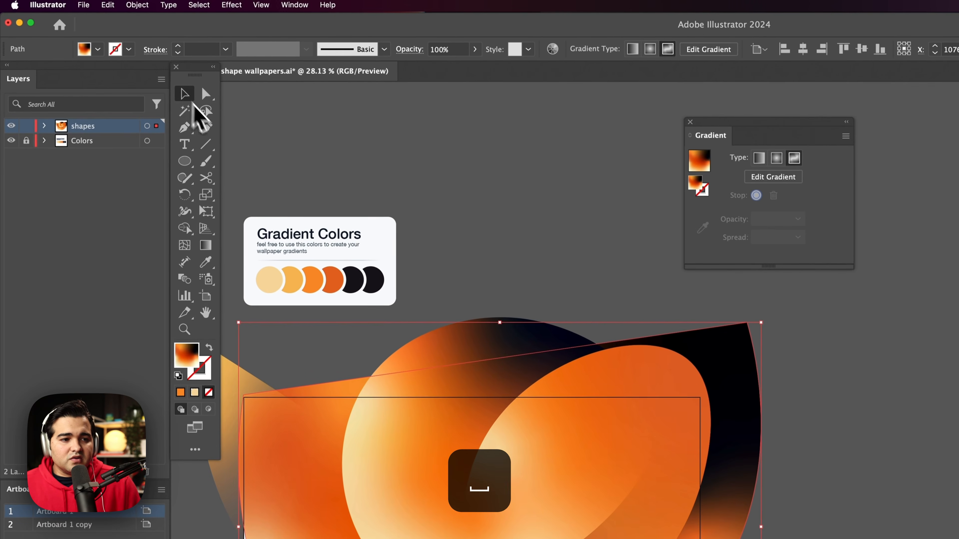
left_click(610, 261)
Draw a 1920 by 1080 px rectangle covering the first artboard and fill it with the palette's dark orange.
key("space")
left_click_drag(444, 221, 503, 139)
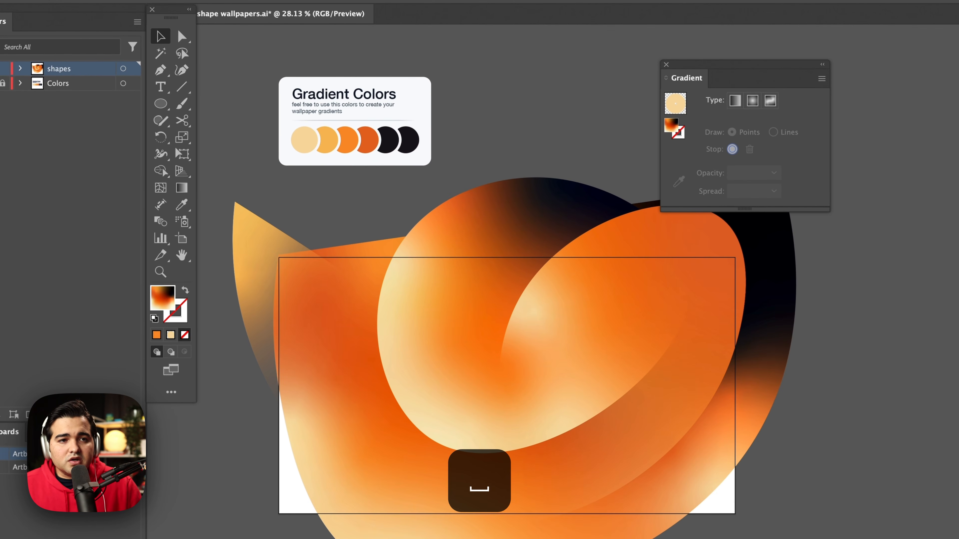
left_click_drag(163, 101, 196, 103)
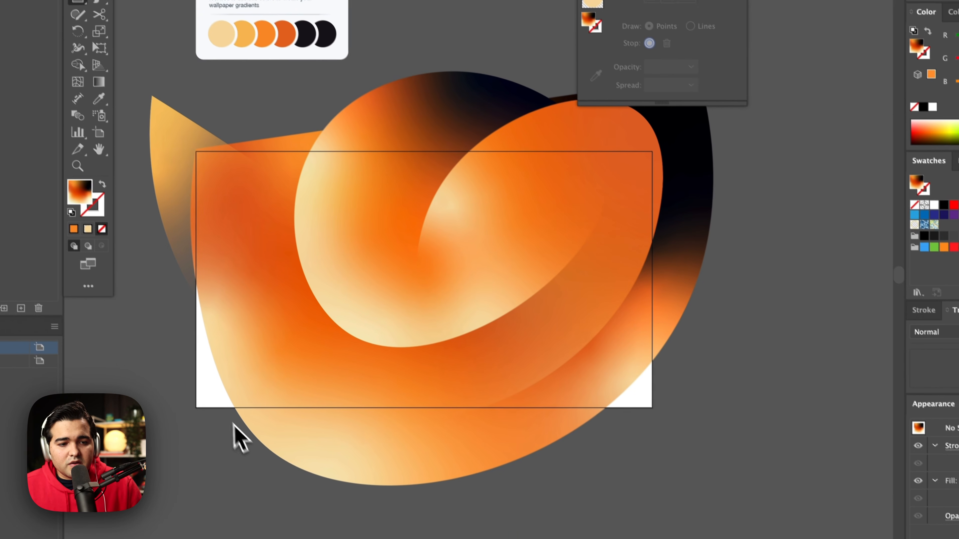
left_click_drag(189, 397, 605, 133)
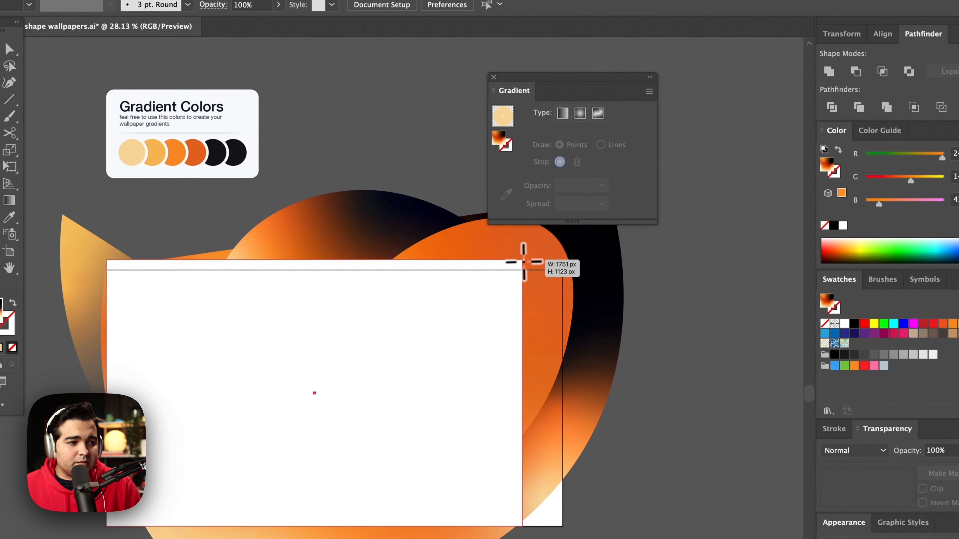
left_click_drag(523, 262, 562, 261)
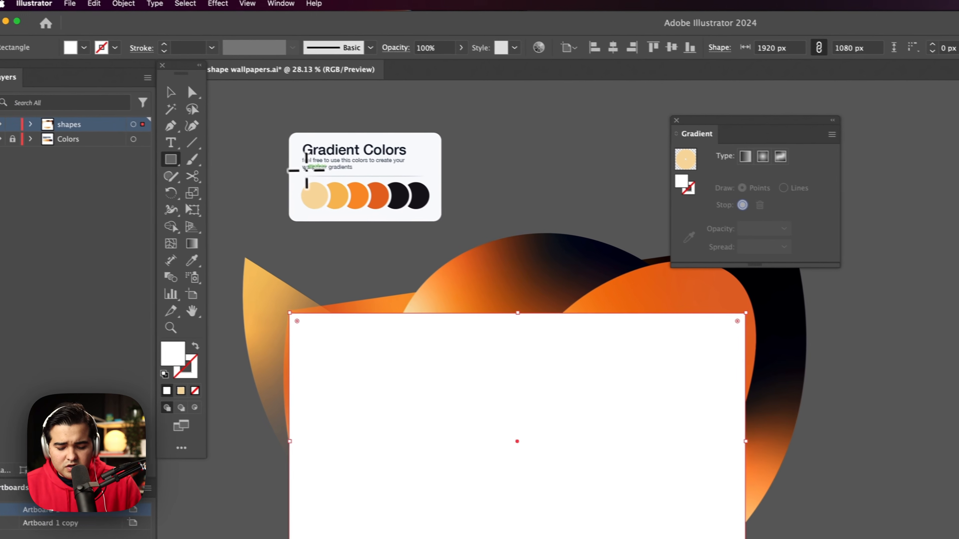
key("i")
left_click(389, 198)
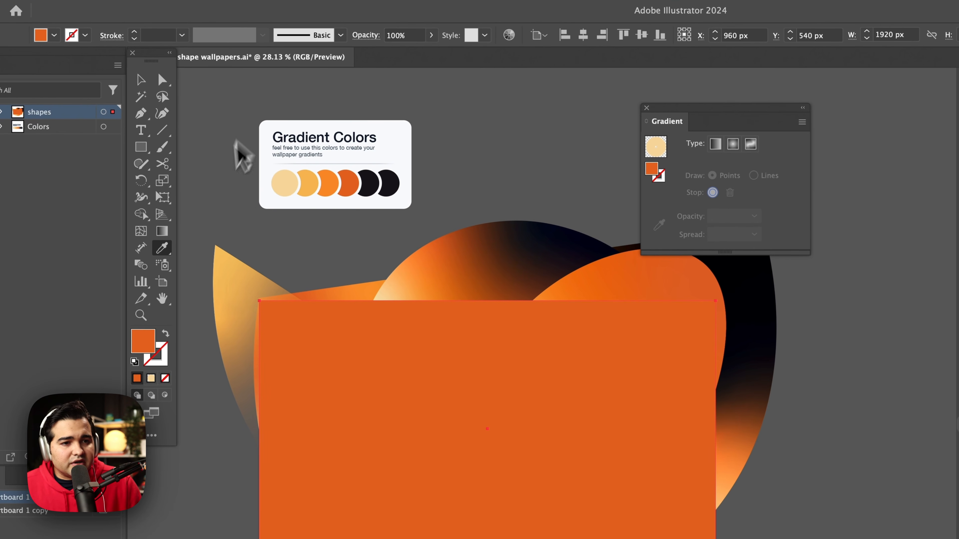
Apply the Sky preset linear gradient to the artboard-sized rectangle.
key("g")
left_click(379, 34)
left_click_drag(470, 296, 311, 382)
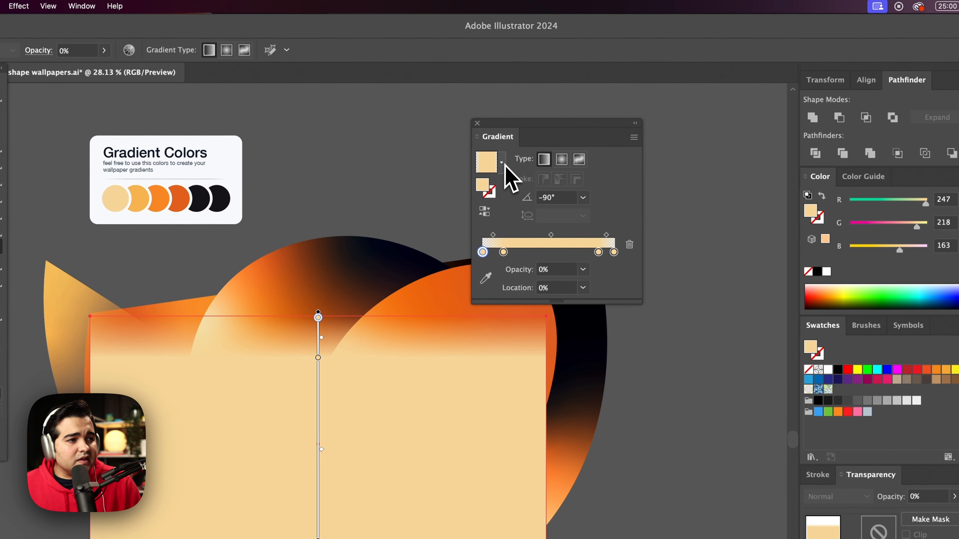
left_click(502, 165)
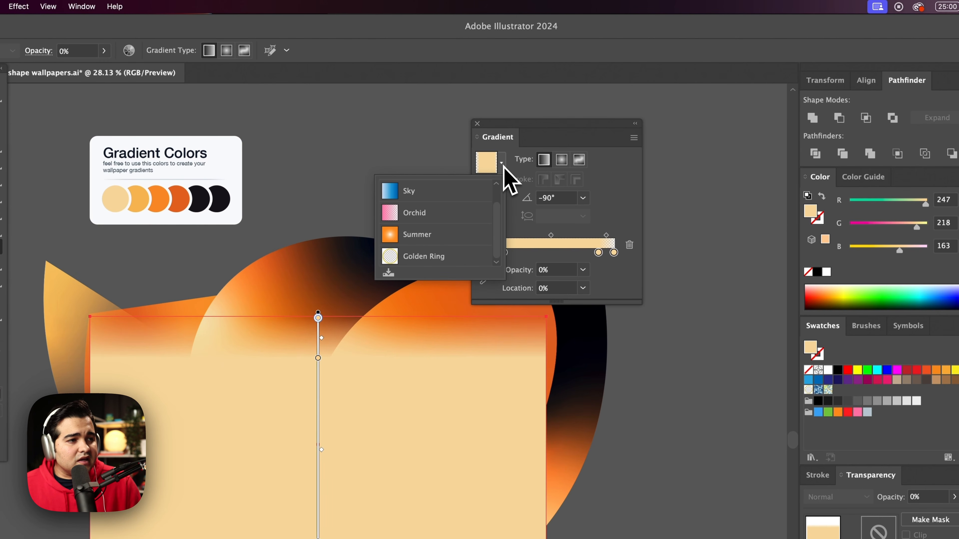
left_click(460, 194)
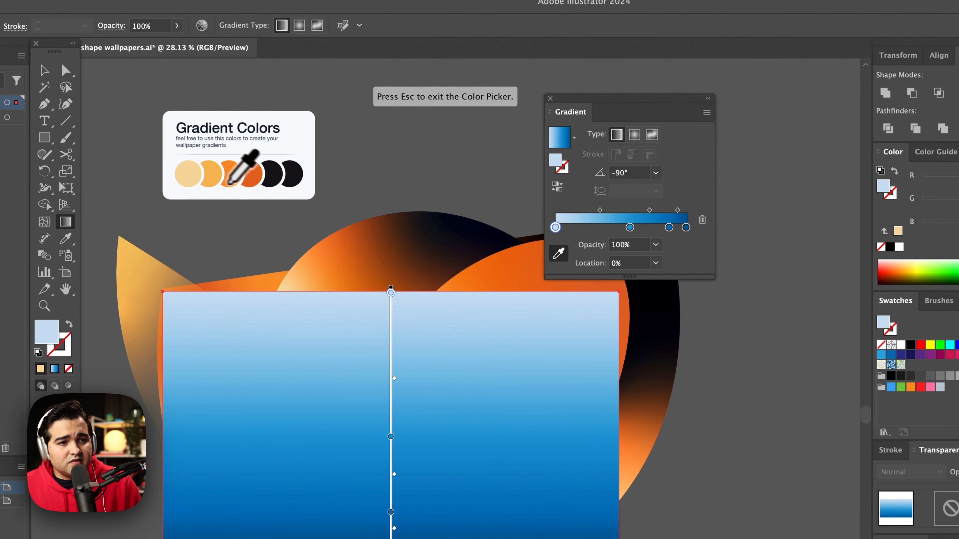
Recolour the rectangle's four gradient stops from the palette in order: cream, orange, dark orange and black.
left_click(630, 227)
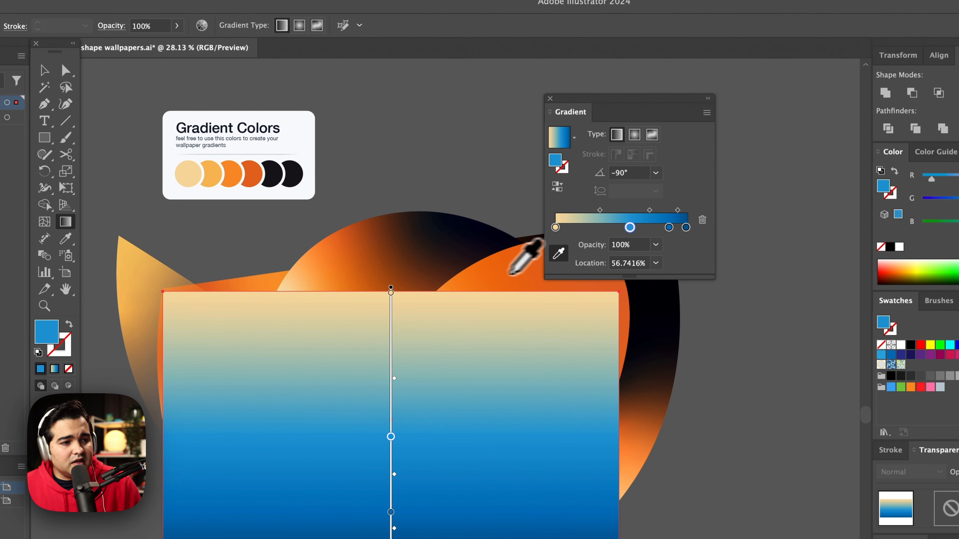
left_click(255, 182)
left_click(668, 227)
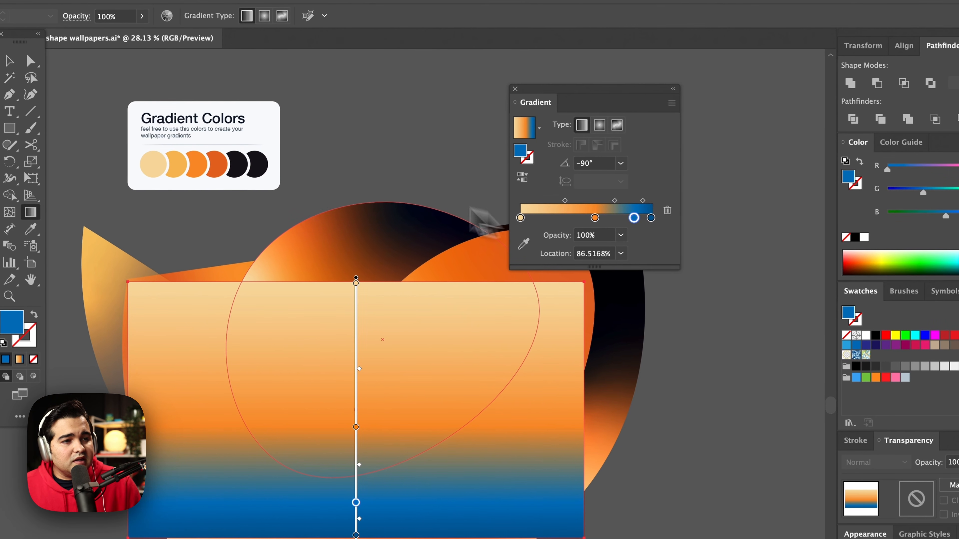
left_click(220, 166)
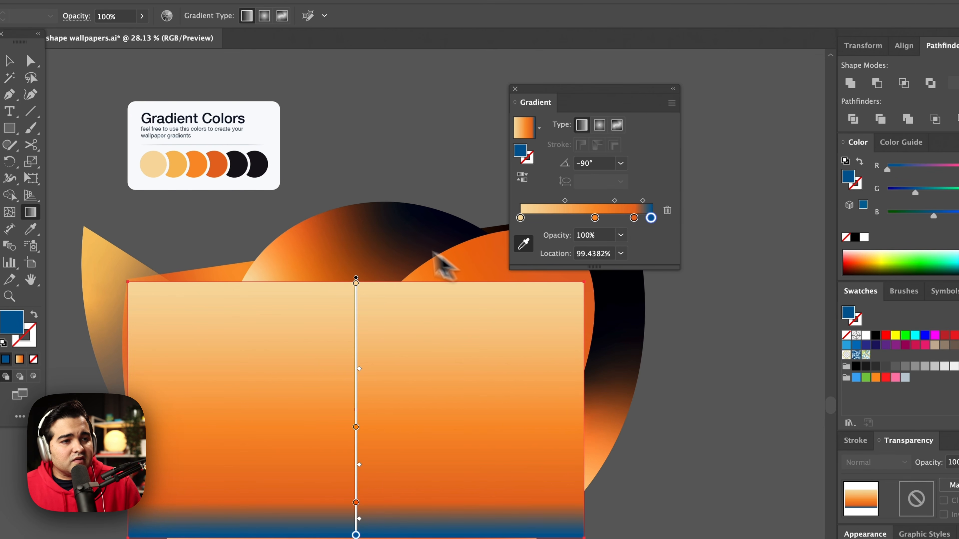
left_click(241, 166)
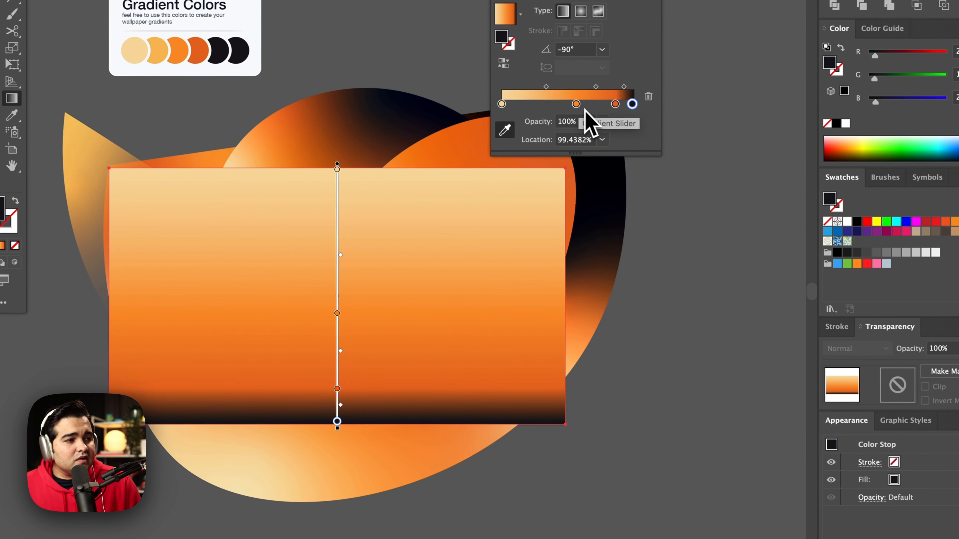
Set the orange stop at about 31% and the dark orange stop at about 66%, replacing the black end stop with a dark orange copy.
left_click_drag(595, 218, 561, 218)
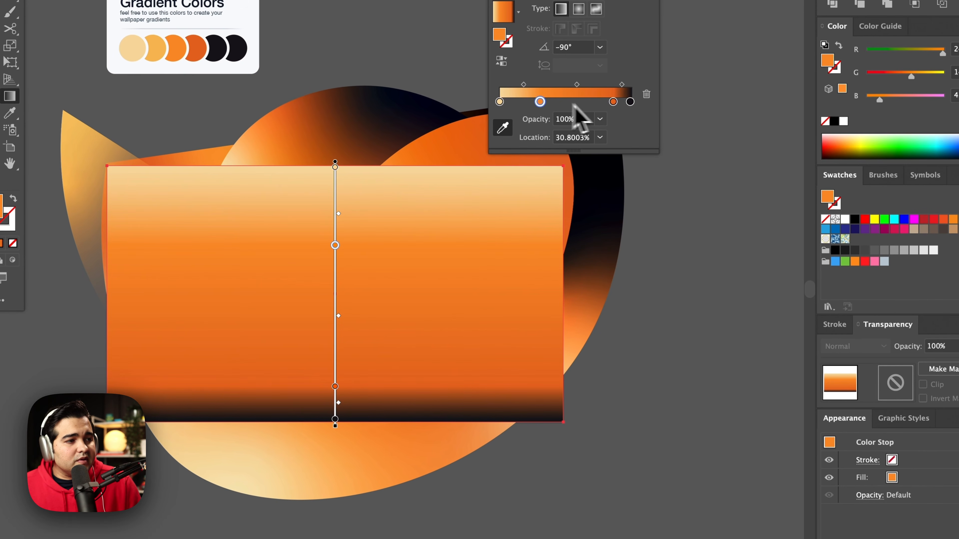
left_click_drag(634, 219, 607, 219)
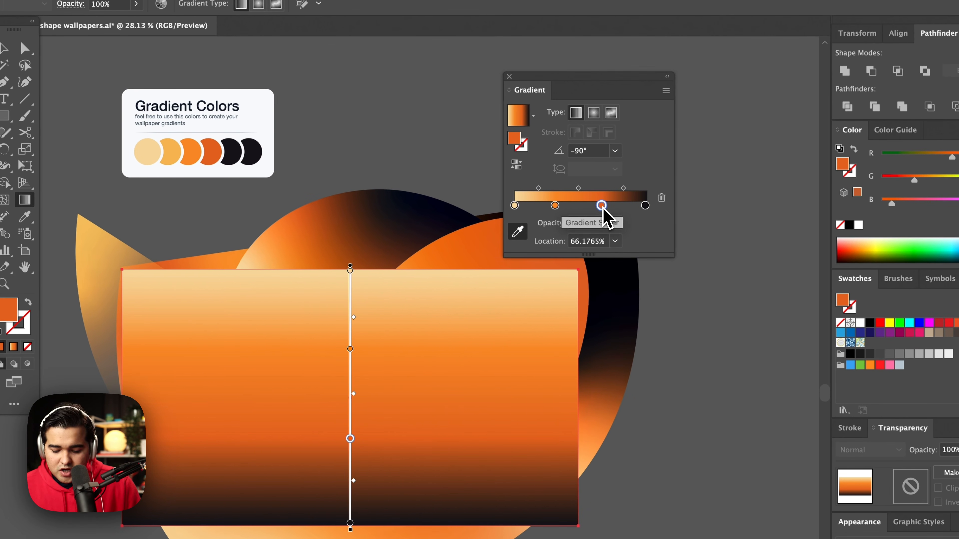
left_click_drag(604, 209, 630, 209)
left_click_drag(645, 207, 649, 239)
Darken the rectangle's last gradient stop to brown by lowering its HSB brightness to about 58%.
double_click(646, 206)
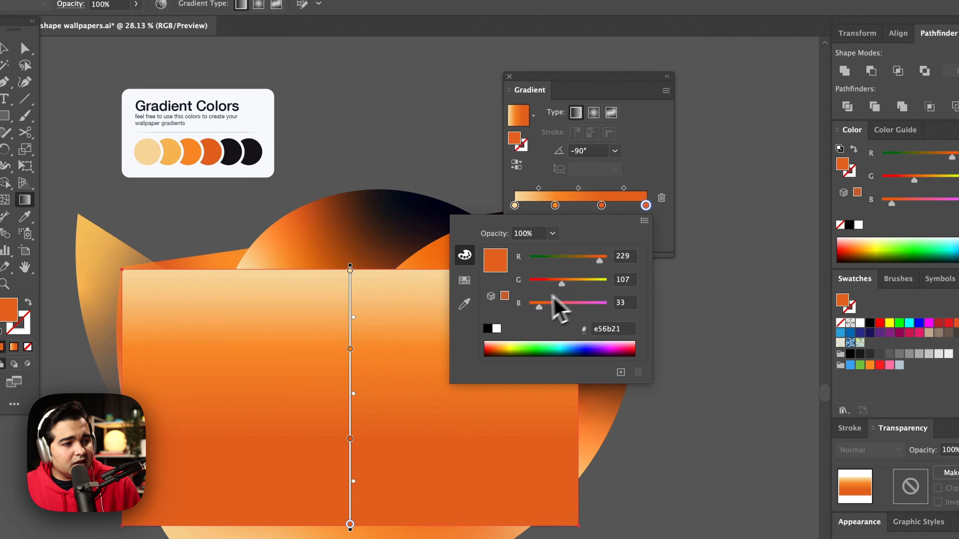
left_click(465, 255)
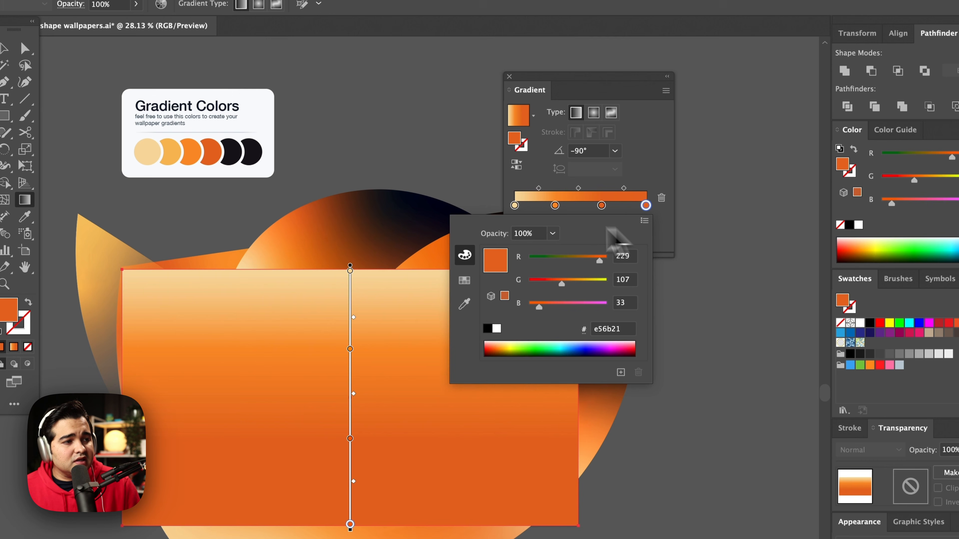
left_click(644, 221)
left_click(679, 252)
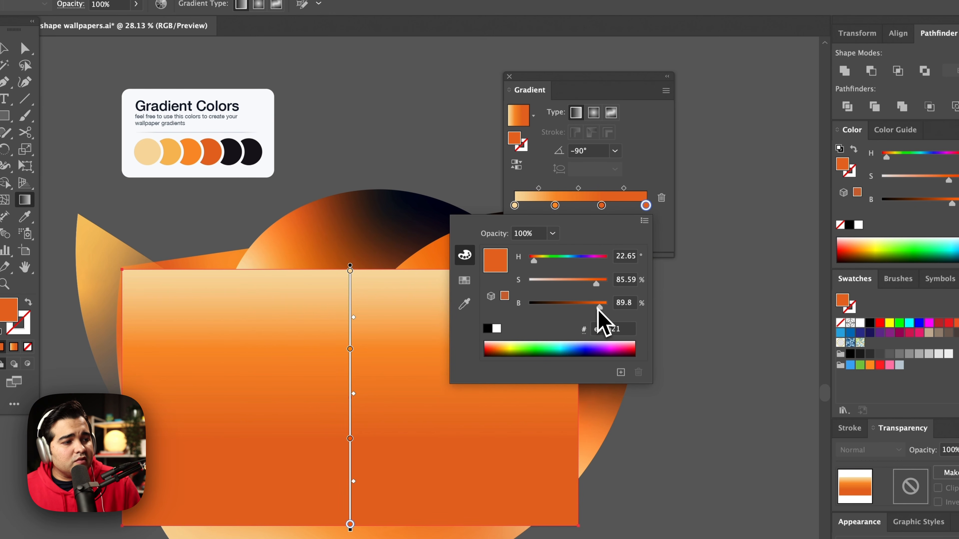
left_click_drag(603, 318, 574, 317)
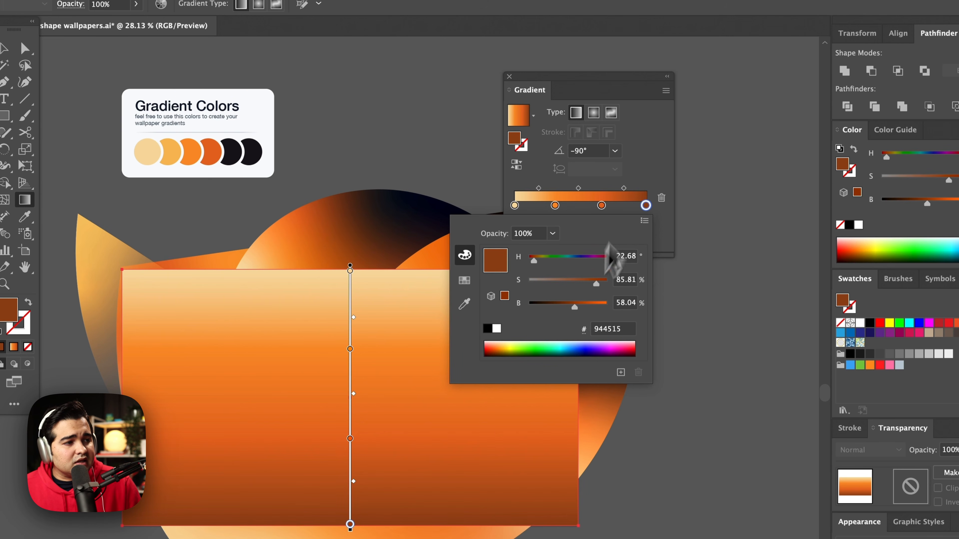
left_click(646, 163)
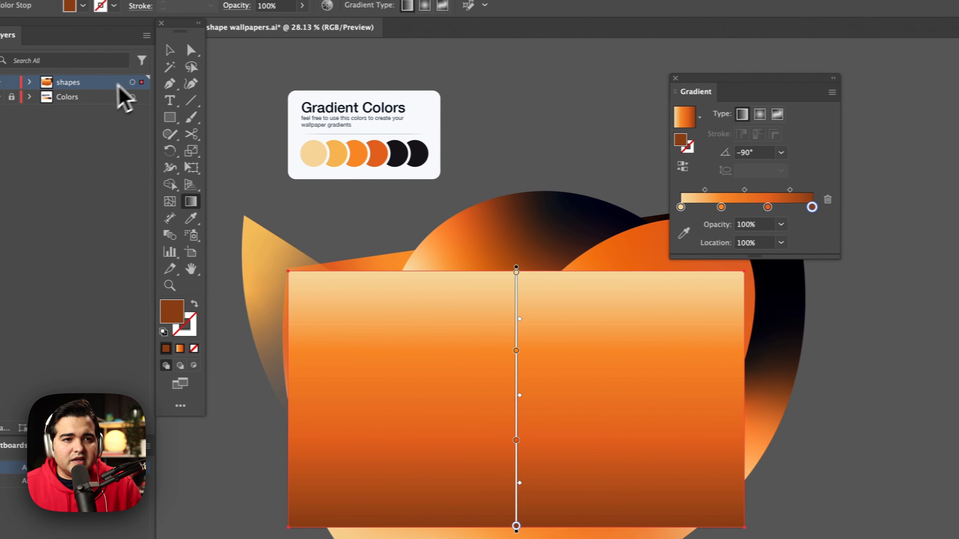
Send the gradient rectangle behind all the curved shapes and deselect it.
left_click(3, 49)
right_click(390, 387)
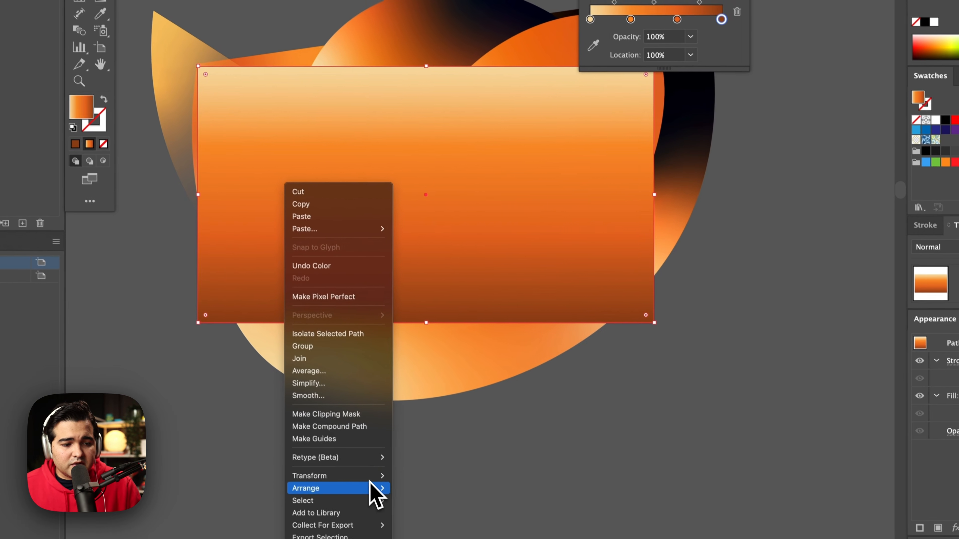
mouse_move(475, 538)
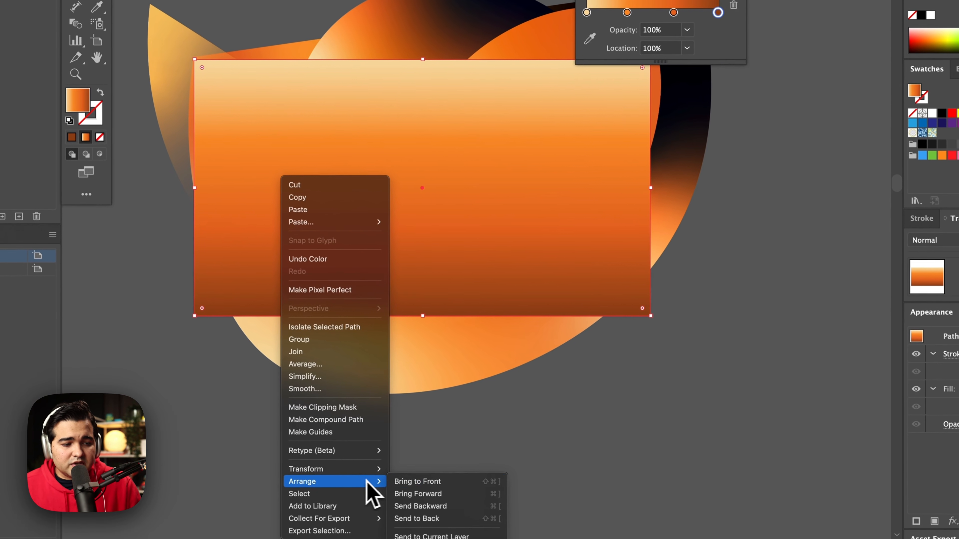
left_click(427, 518)
left_click(453, 126)
Duplicate the frontmost freeform-gradient curved shape in place and isolate the copy for editing.
key("space")
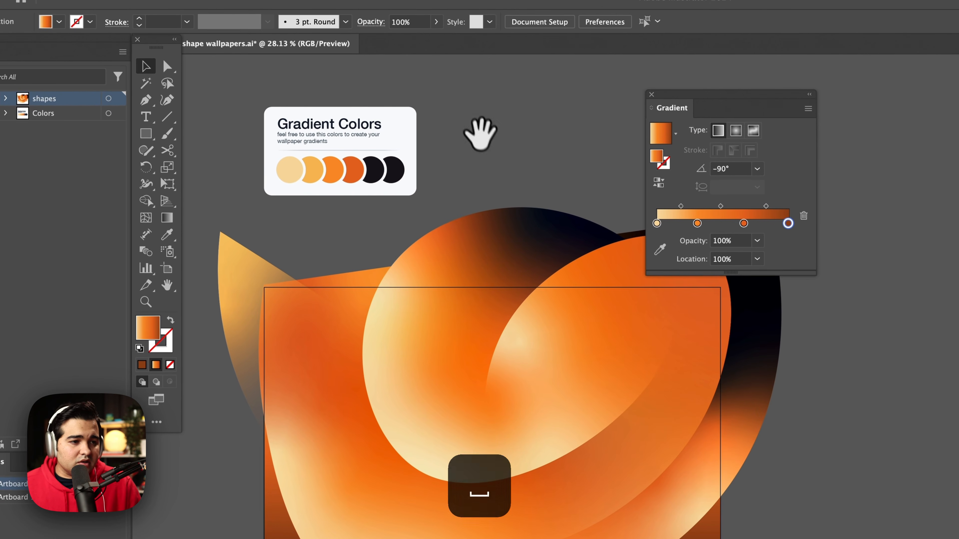
left_click_drag(484, 166, 460, 138)
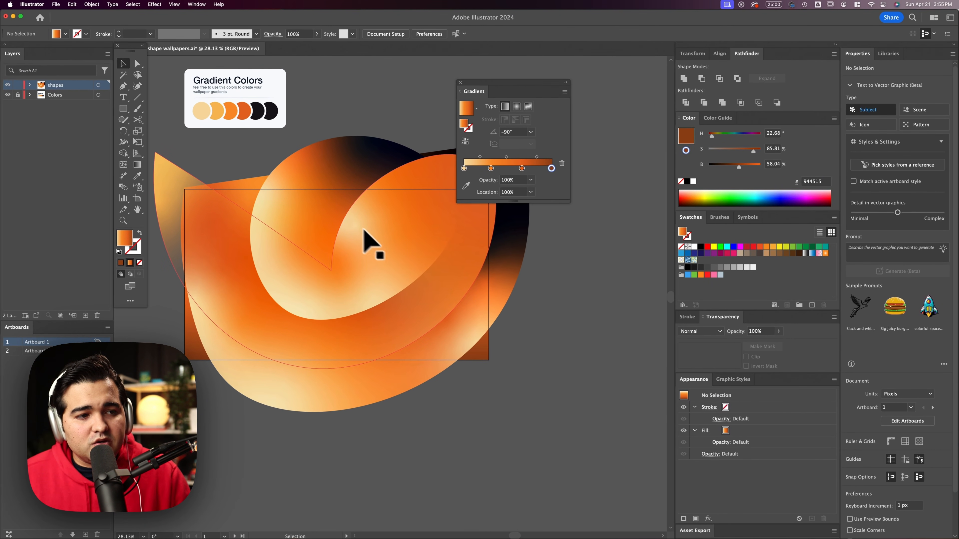
left_click(394, 236)
key("super+c")
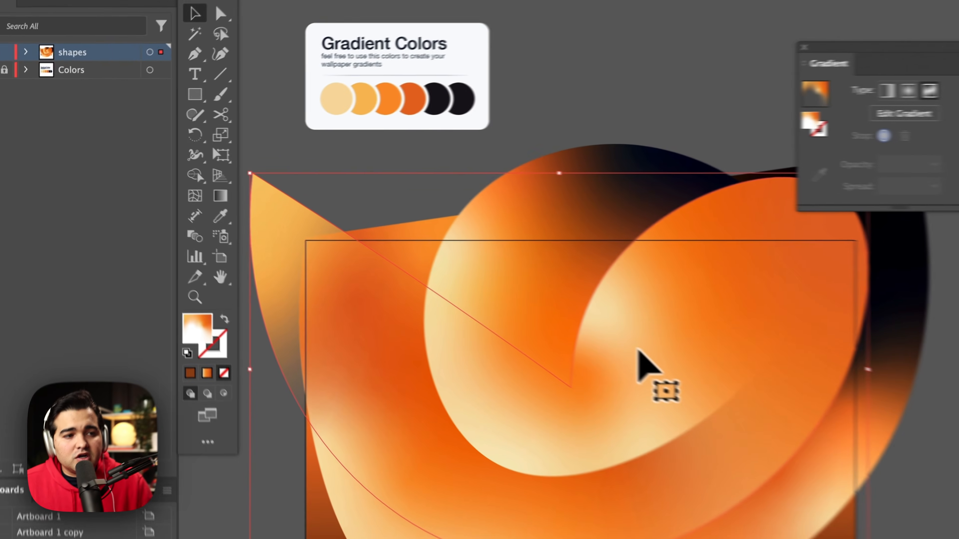
double_click(370, 259)
key("c")
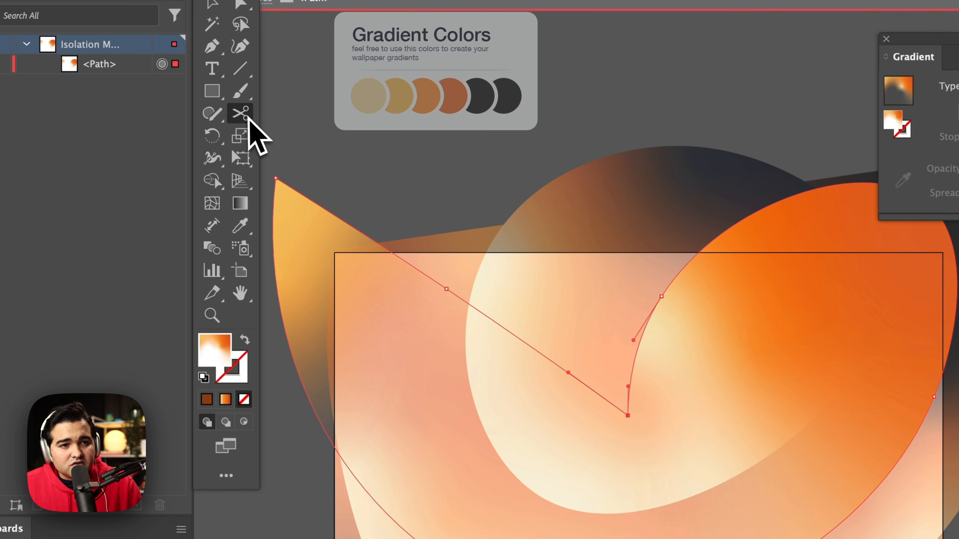
Cut the copied outline with Scissors where it crosses the artboard's upper edge and delete everything except the short inner arc.
left_click(698, 252)
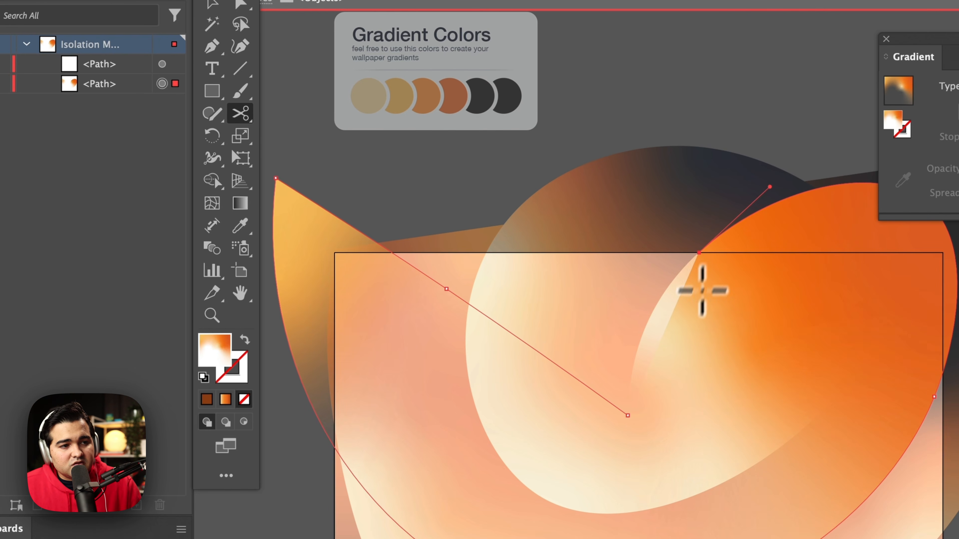
key("v")
key("BackSpace")
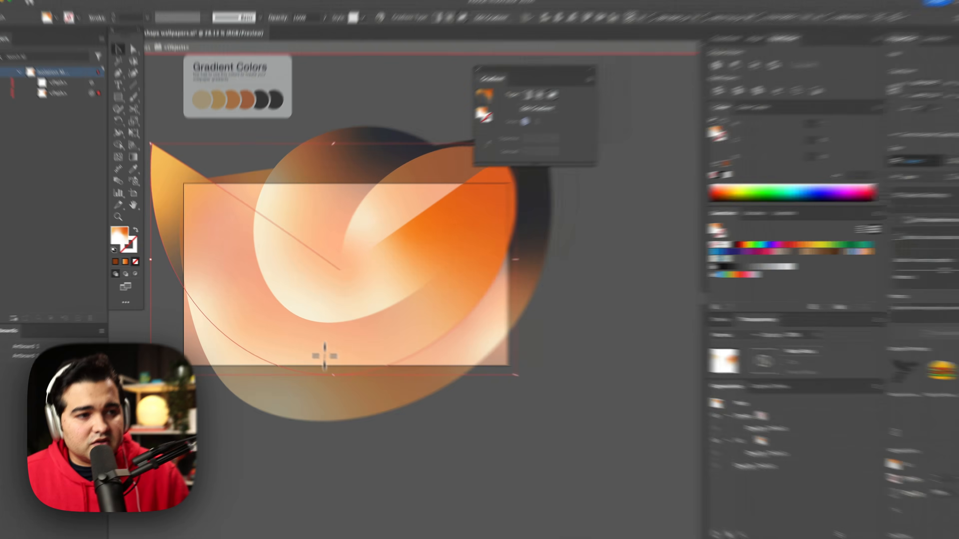
left_click(289, 356)
left_click_drag(372, 184, 395, 217)
left_click_drag(587, 130, 589, 131)
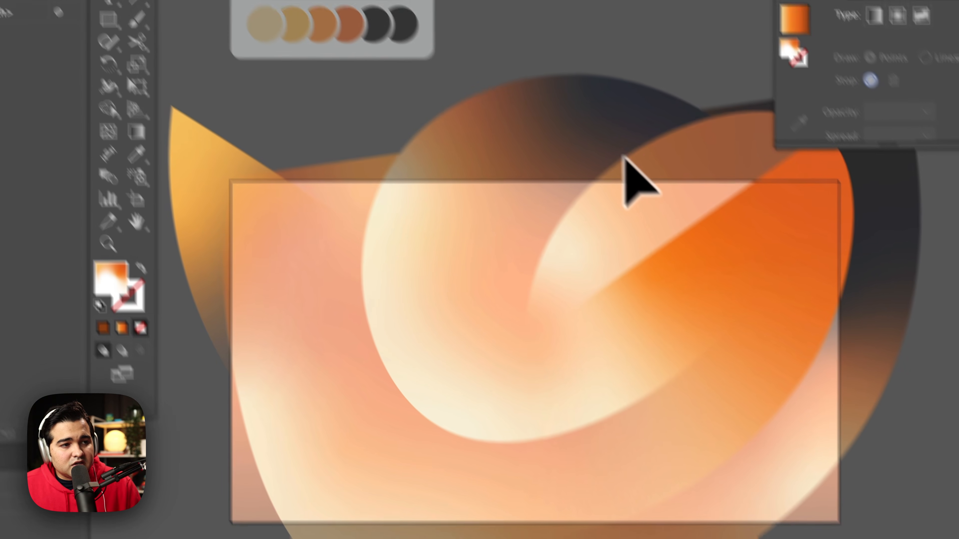
key("BackSpace")
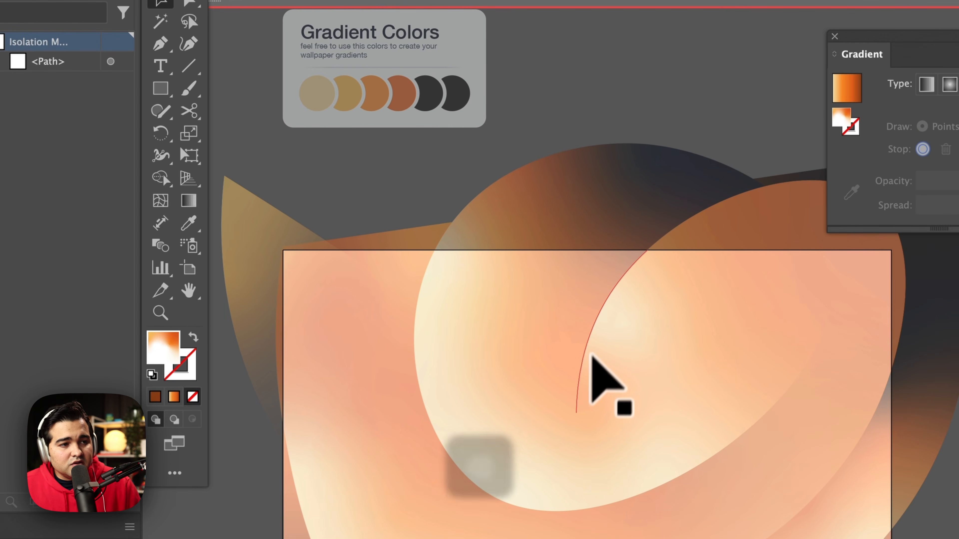
Reset the remaining arc to default colours, remove its fill, and sample the palette's cream onto it with the Eyedropper.
left_click(586, 359)
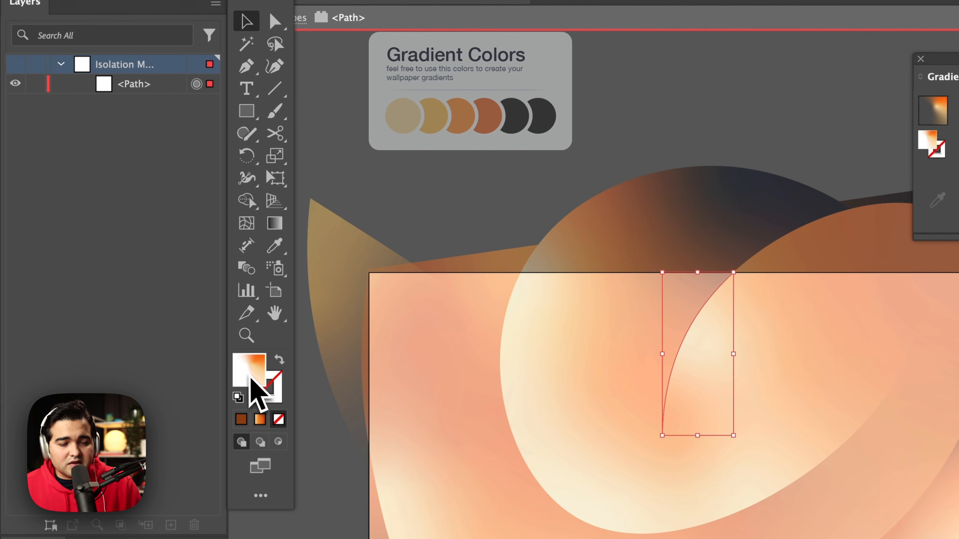
key("d")
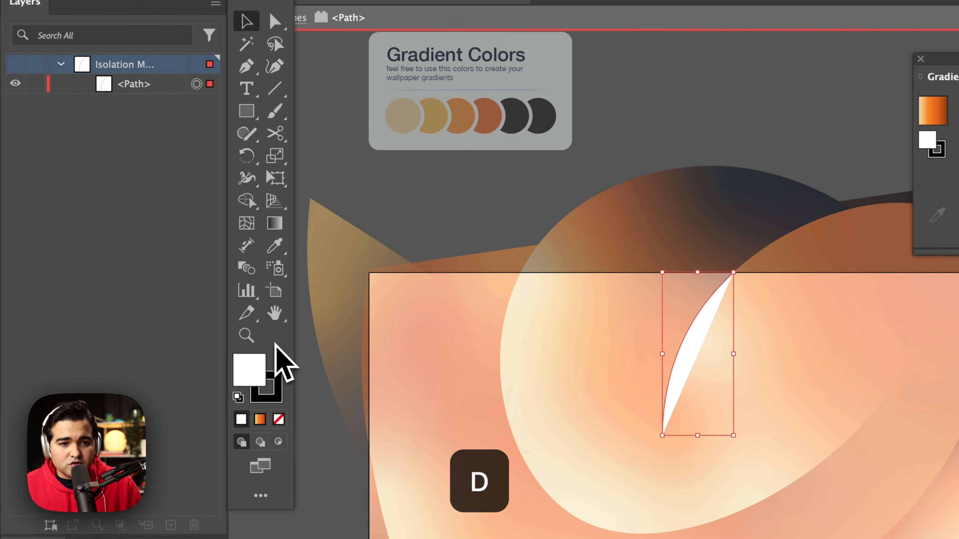
left_click(279, 419)
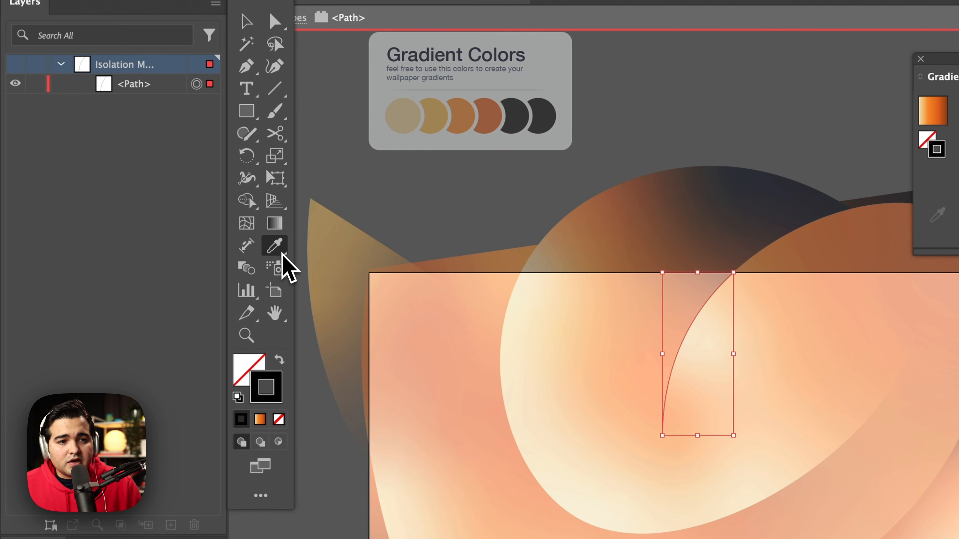
left_click(274, 246)
left_click(396, 125)
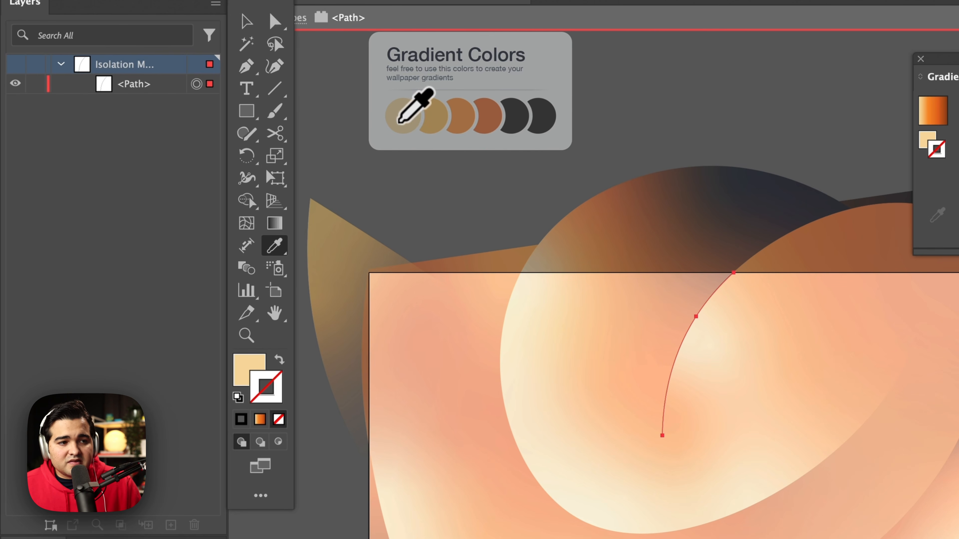
Copy the cream's hex code f7daa3 and swap the arc's colours, leaving a cream stroke and no fill.
double_click(264, 364)
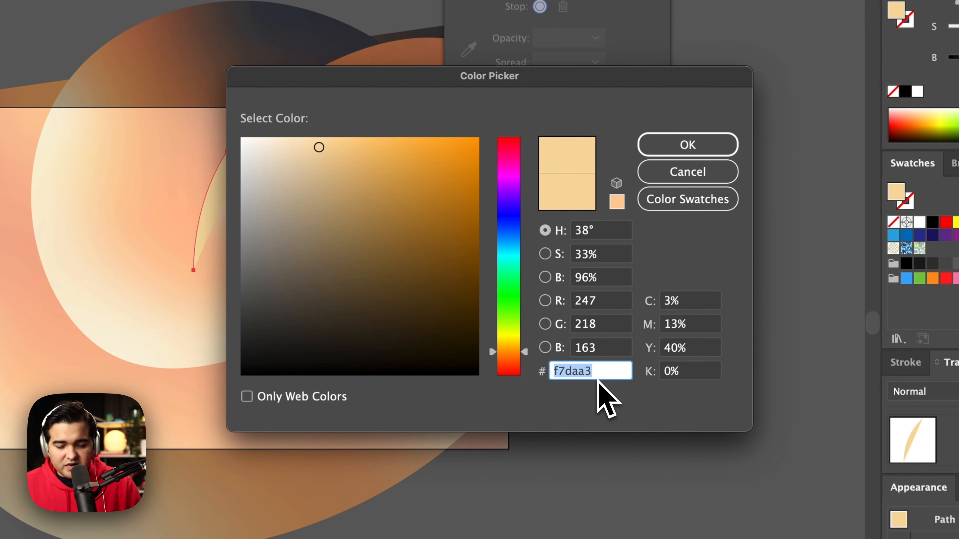
key("super+c")
left_click(688, 178)
key("shift+x")
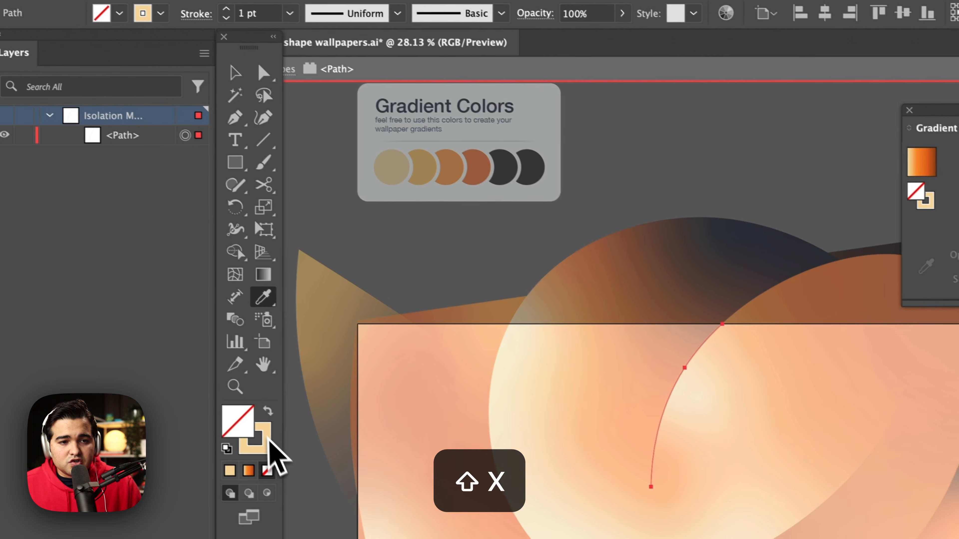
left_click(268, 412)
left_click(268, 411)
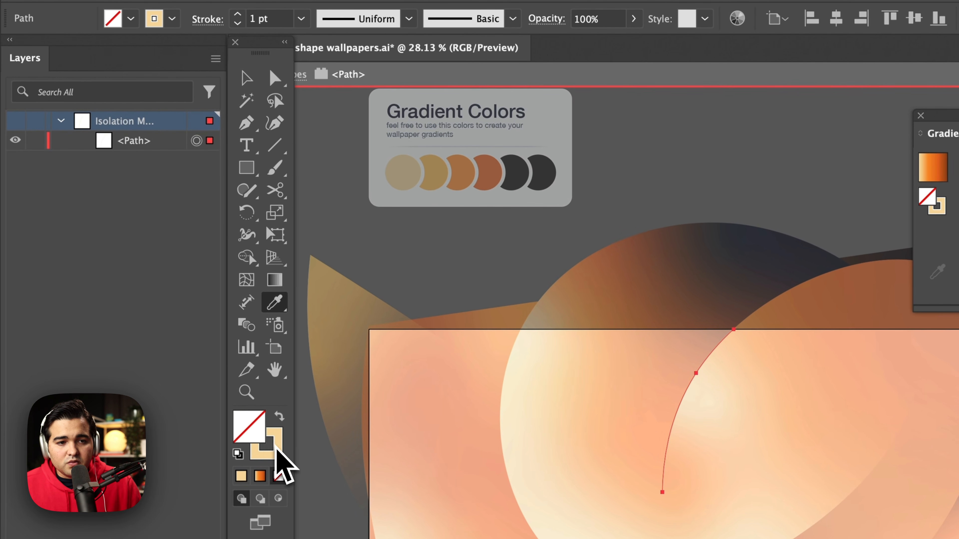
left_click(278, 423)
left_click(278, 422)
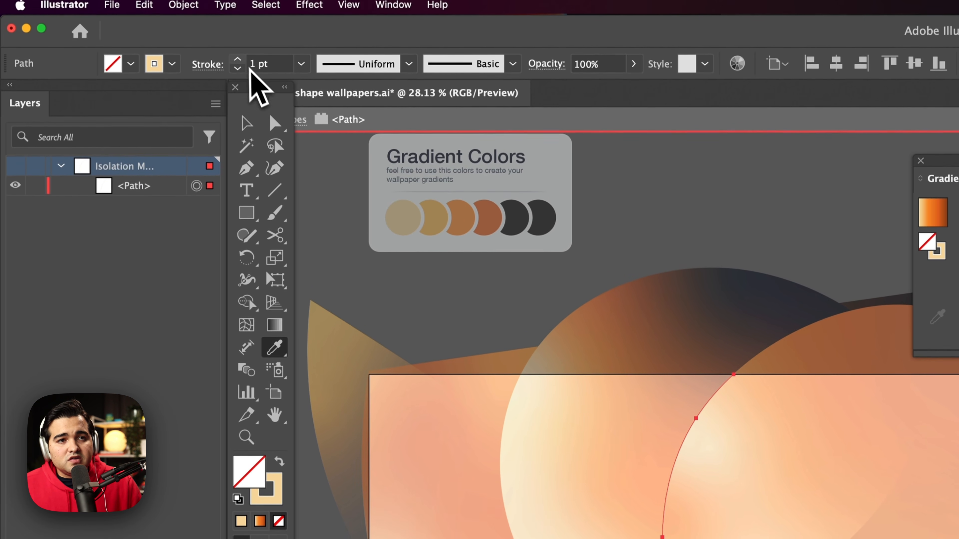
Set the arc's stroke weight to 5 pt and apply the width profile that tapers at both ends.
left_click(238, 14)
left_click(237, 64)
left_click(237, 63)
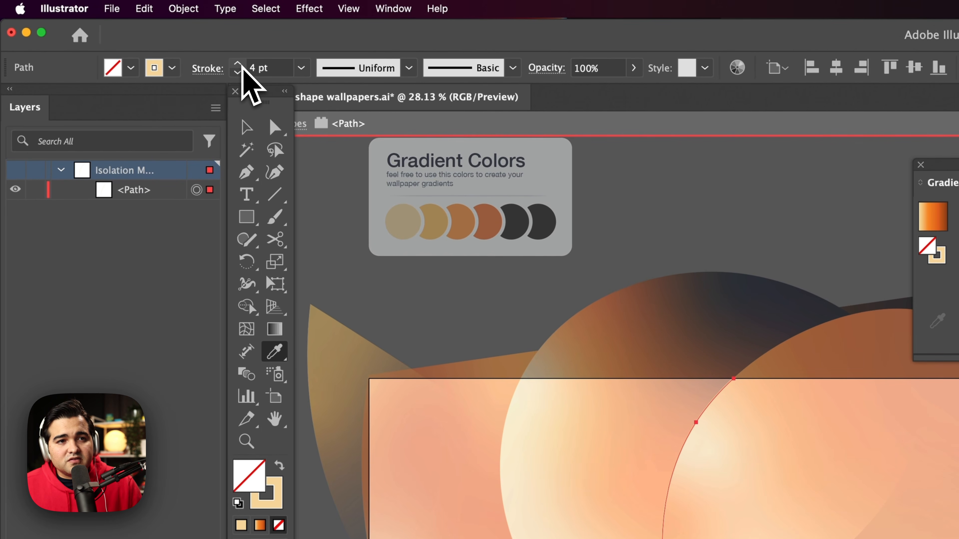
left_click(408, 69)
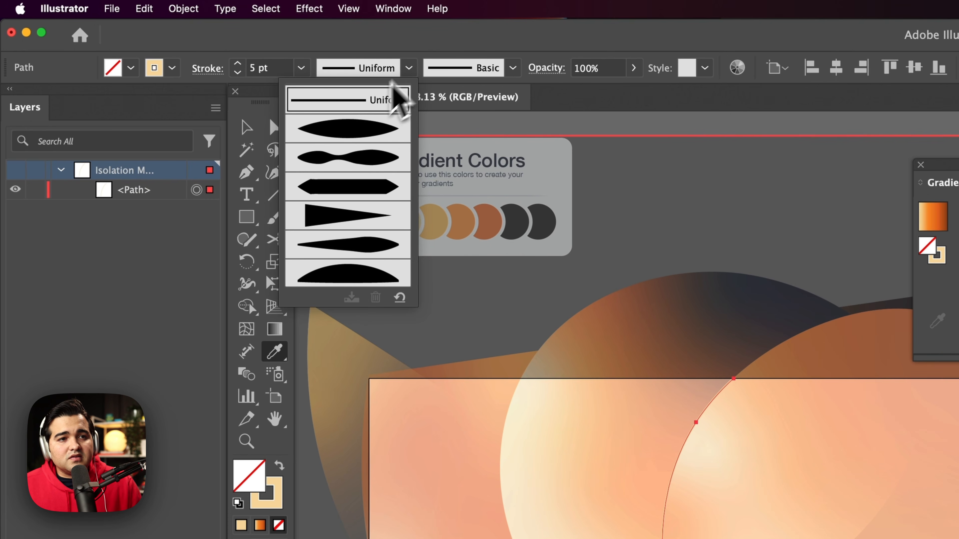
left_click(351, 129)
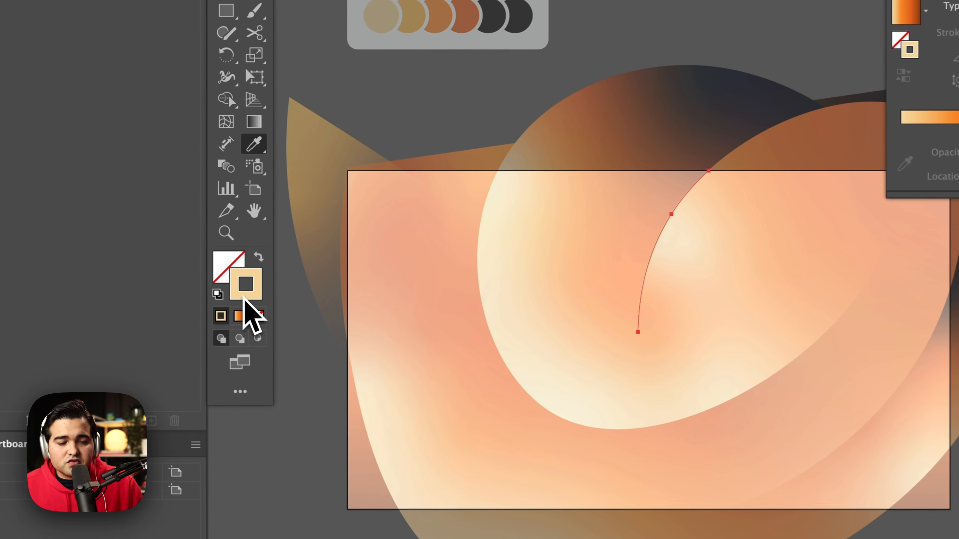
Apply the linear gradient to the arc's stroke and remove its two middle orange stops.
left_click(131, 264)
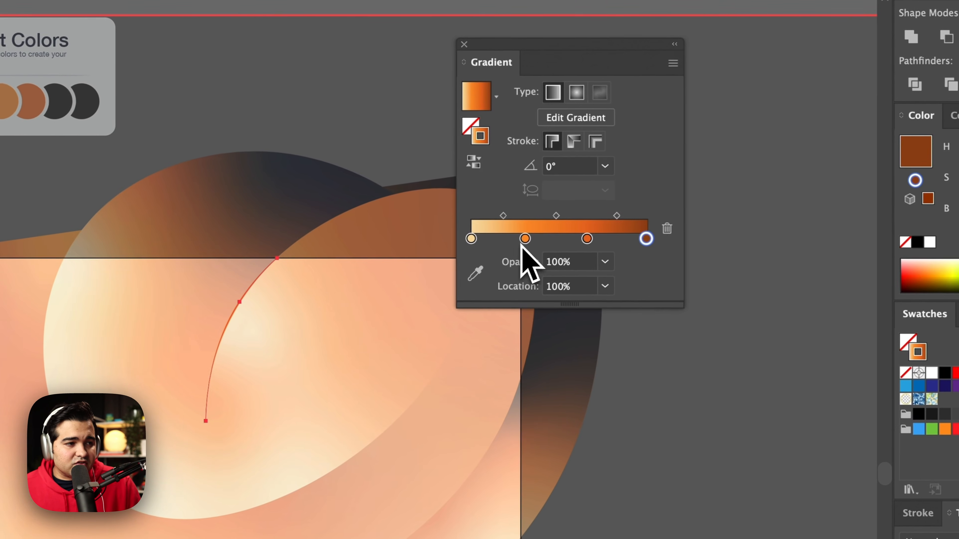
left_click_drag(899, 164, 876, 165)
double_click(467, 239)
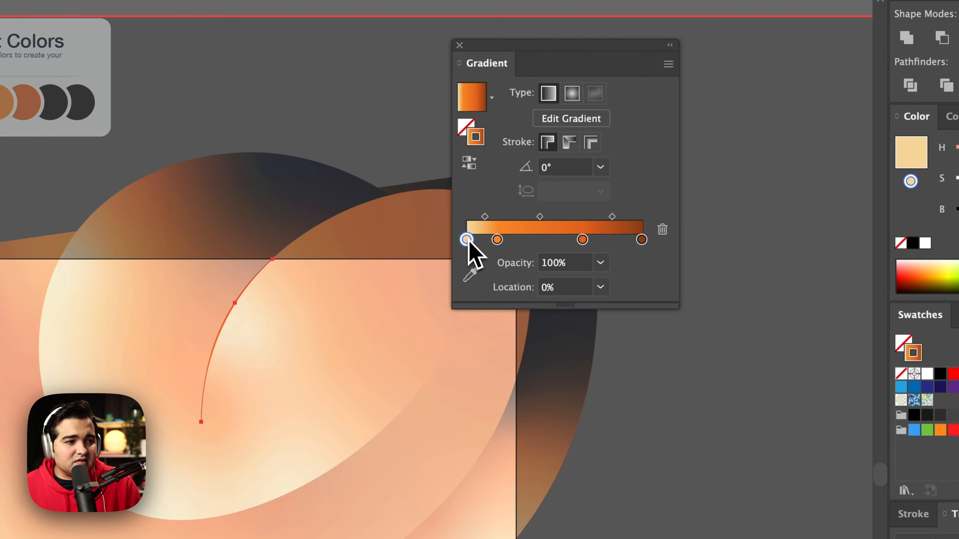
left_click(581, 404)
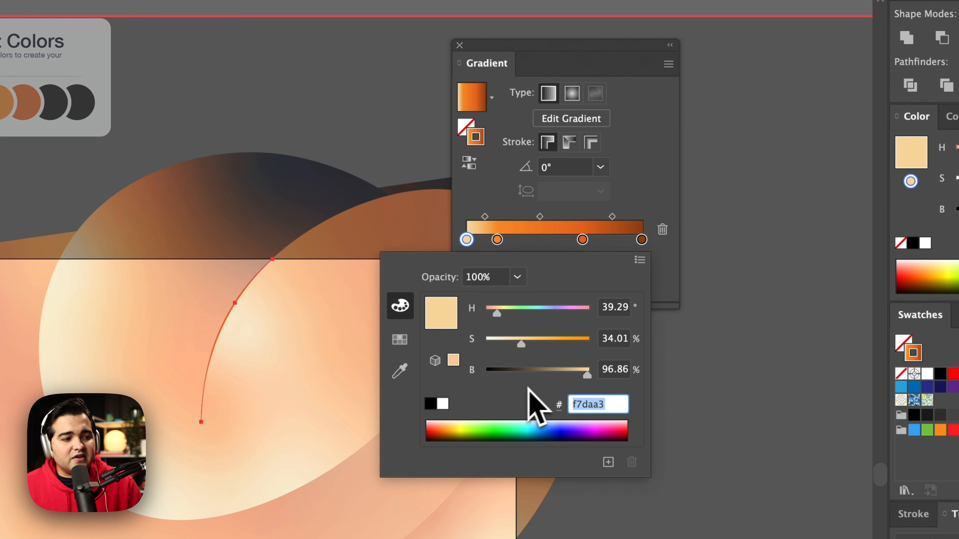
key("super+c")
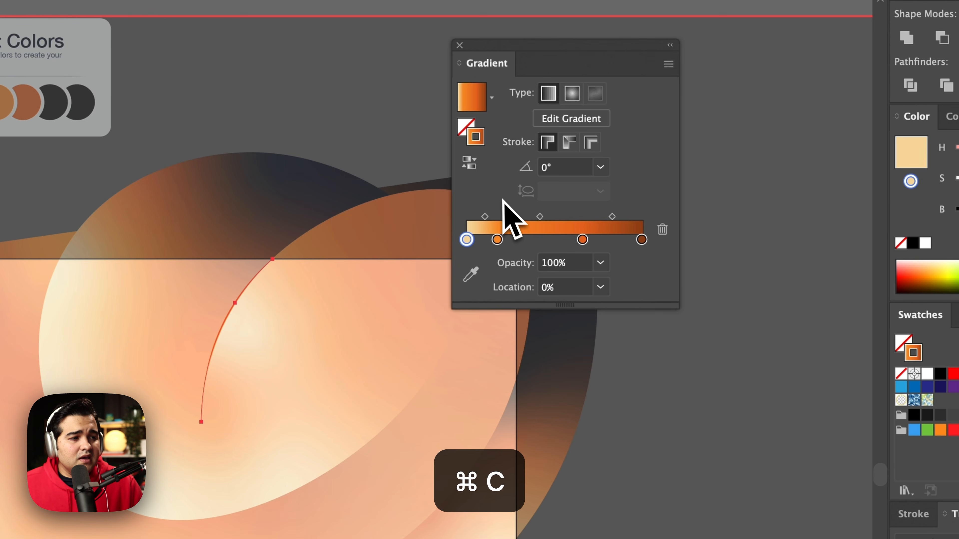
left_click_drag(496, 240, 528, 302)
left_click_drag(577, 244, 612, 248)
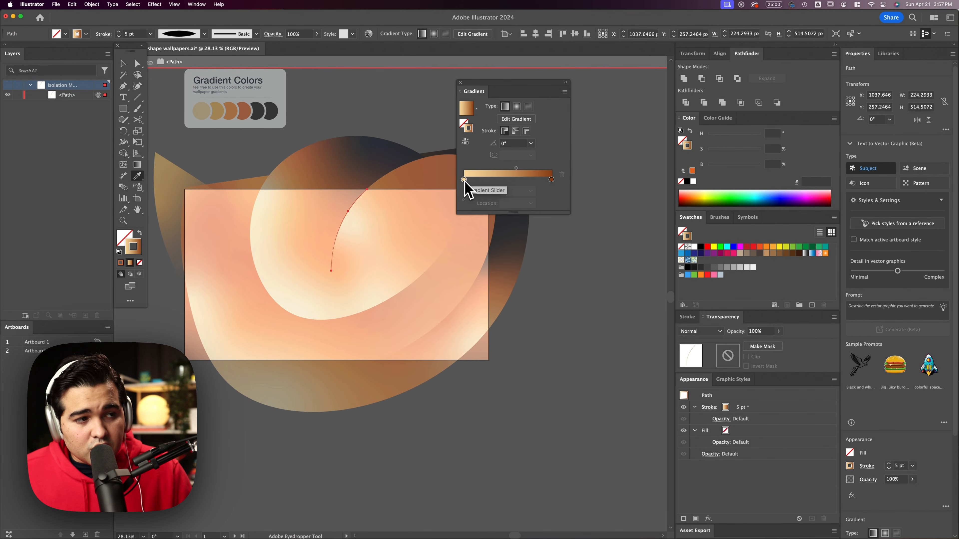
Place copies of the cream gradient stop at about 16% and 84%, and replace the brown end stop with cream at 100%.
left_click_drag(465, 180, 479, 183)
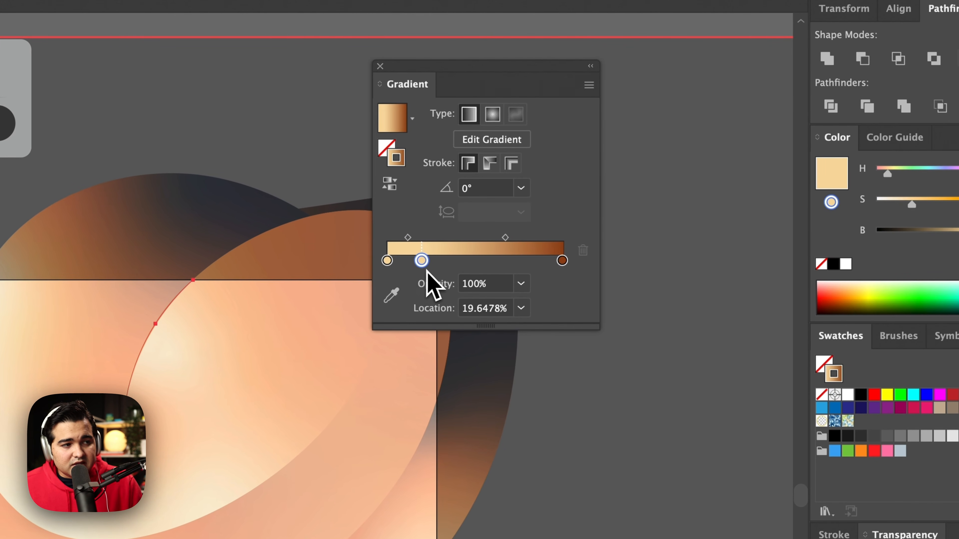
left_click_drag(427, 270, 417, 274)
left_click(416, 265)
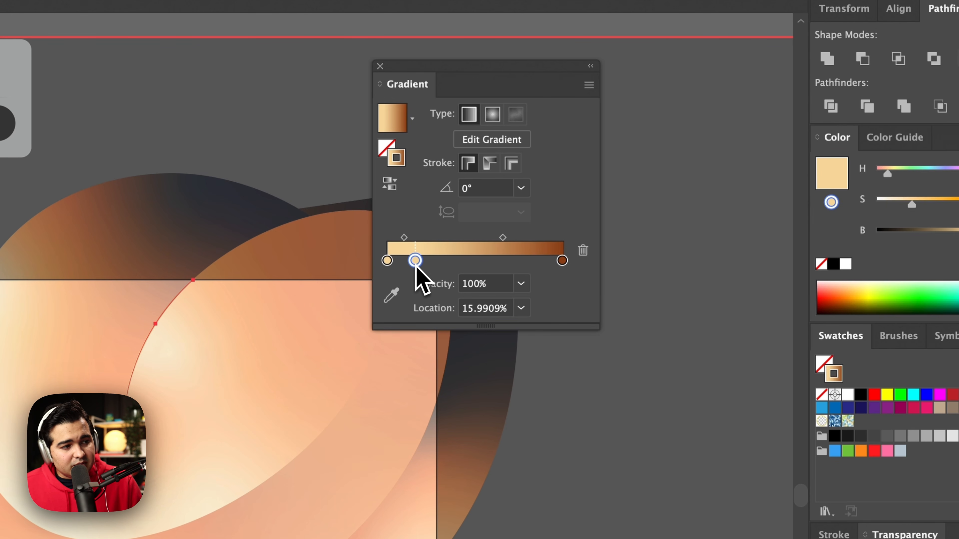
left_click_drag(416, 264, 537, 263)
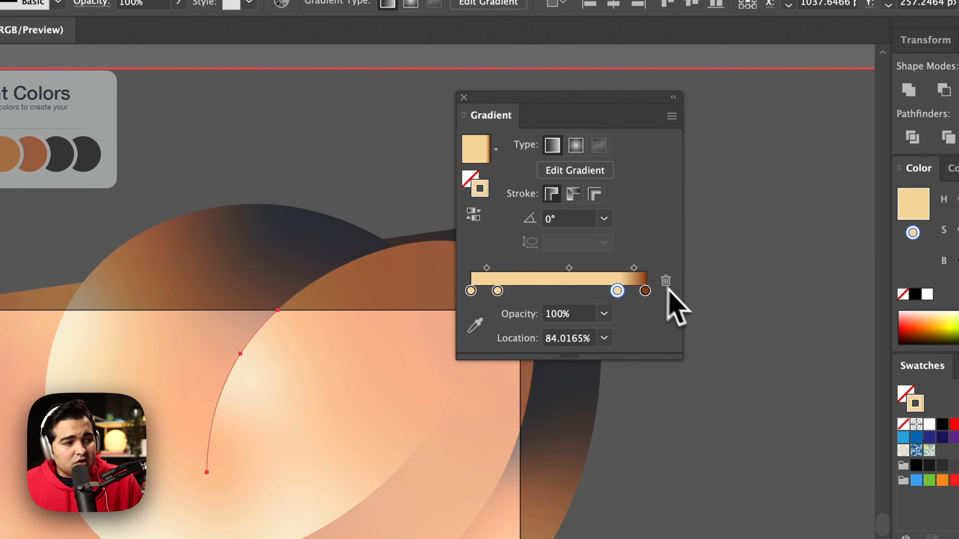
left_click_drag(552, 180, 555, 203)
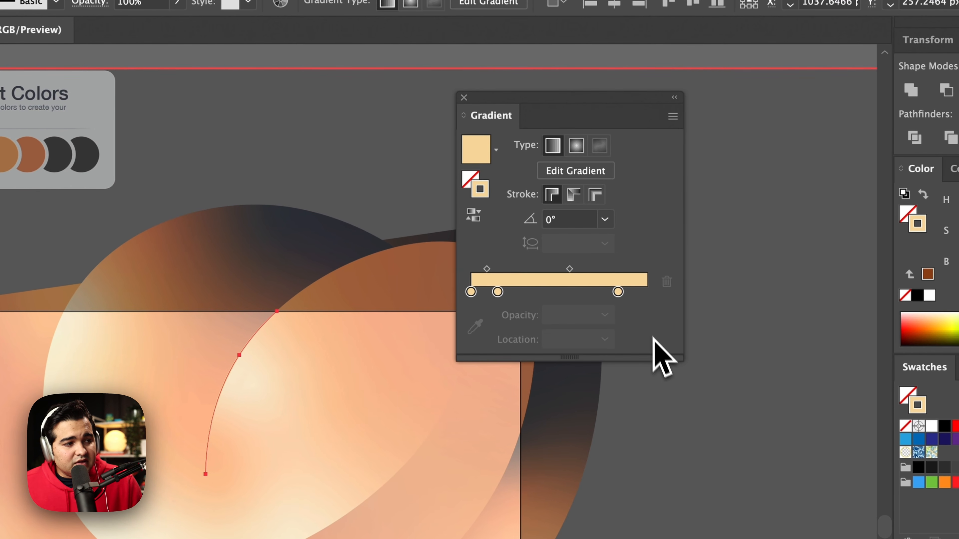
left_click(618, 292)
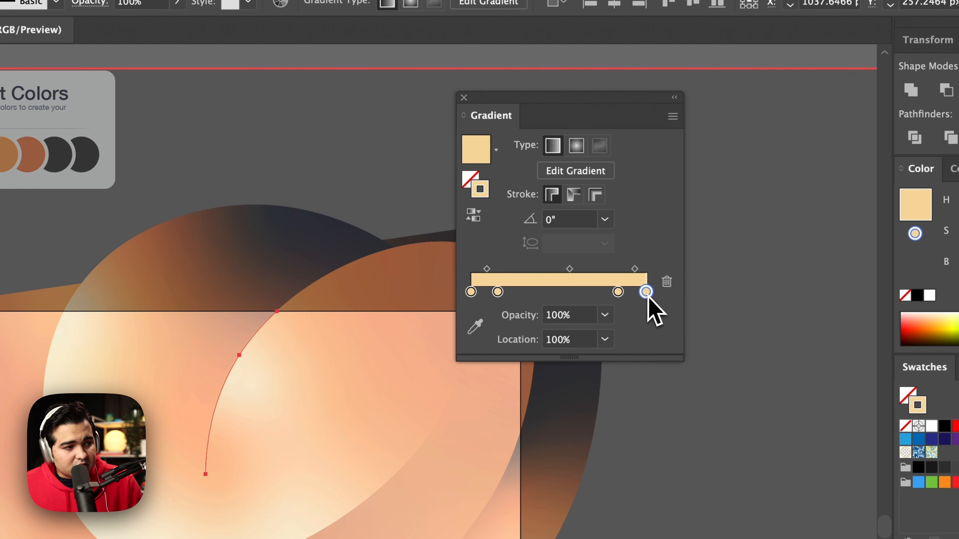
Set both end stops of the stroke gradient to 0% opacity and shift the second stop to about 17.7%.
left_click(605, 315)
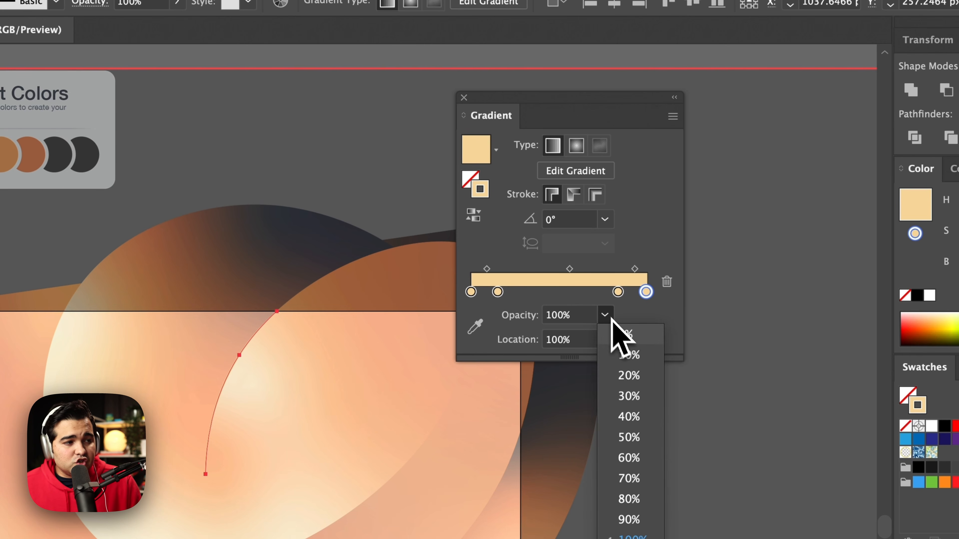
left_click(627, 337)
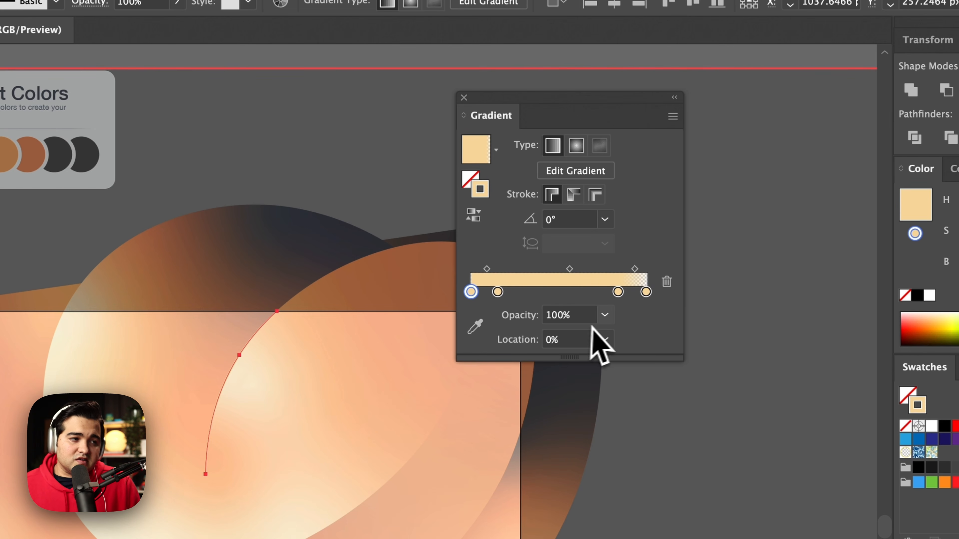
left_click(605, 315)
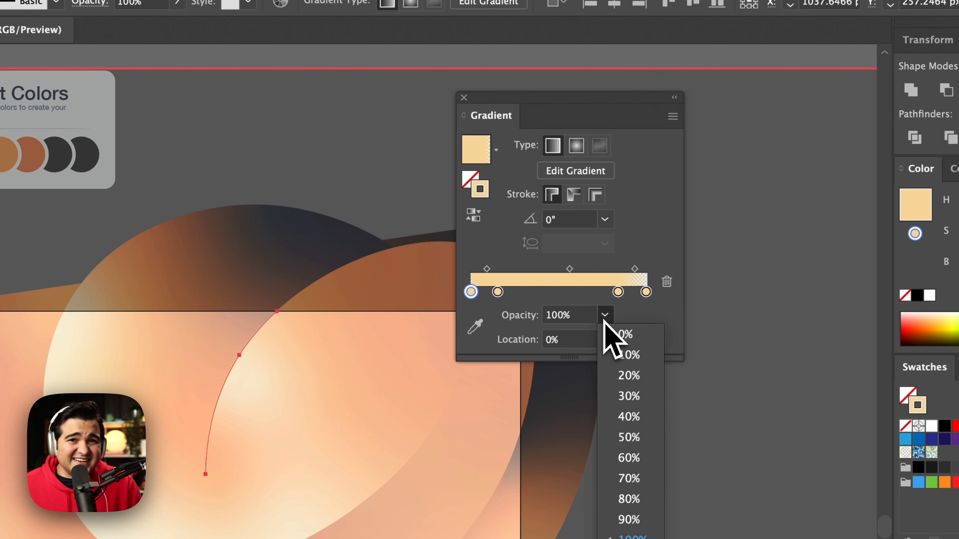
left_click(624, 335)
left_click(498, 293)
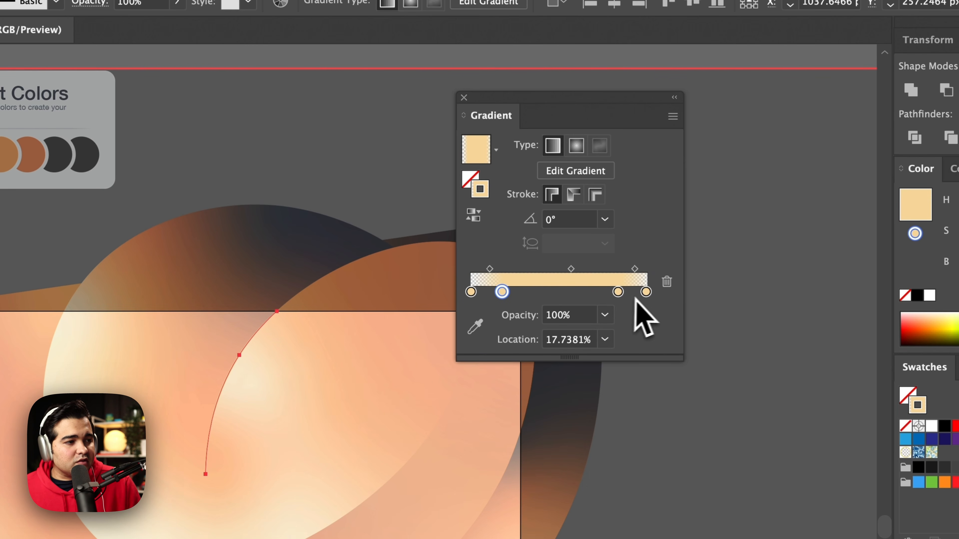
left_click_drag(621, 297, 621, 297)
Examine the tapered cream stroke along the curved shape's inner edge up close.
left_click(238, 98)
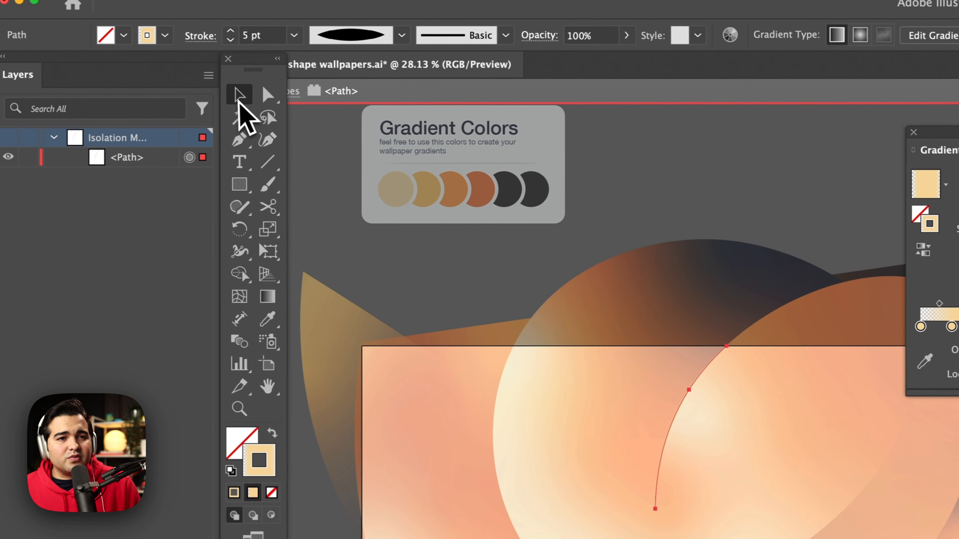
key("super+space")
left_click_drag(665, 385, 958, 155)
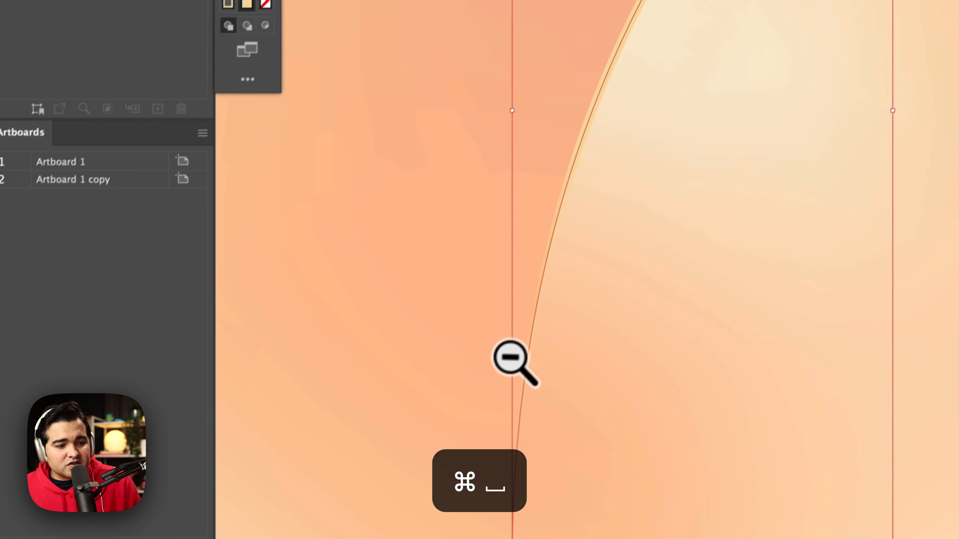
Deselect the cream highlight stroke and exit isolation mode to return to the full artwork.
key("space")
left_click_drag(596, 3, 517, 145)
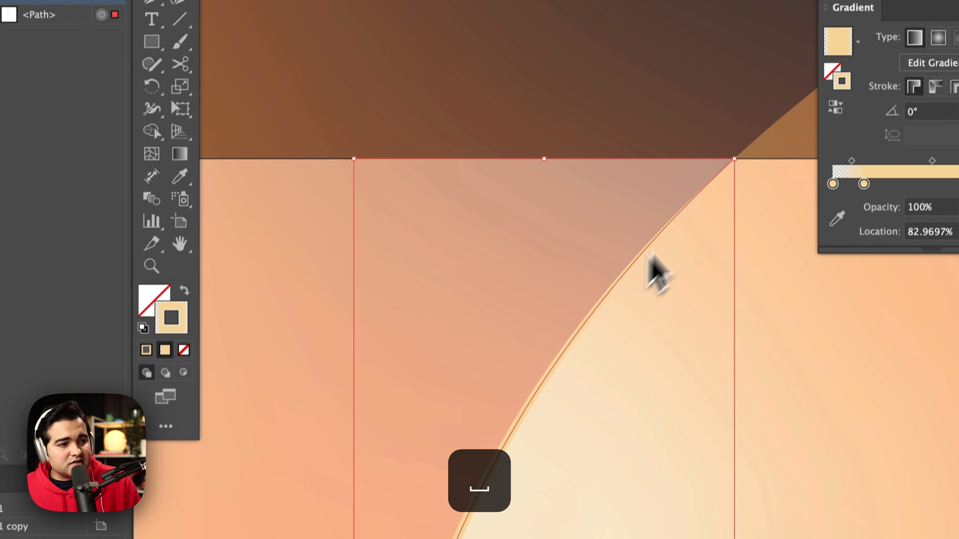
key("super+space")
left_click_drag(619, 46, 516, 47)
left_click_drag(543, 262, 466, 289)
left_click(338, 155)
key("super+space")
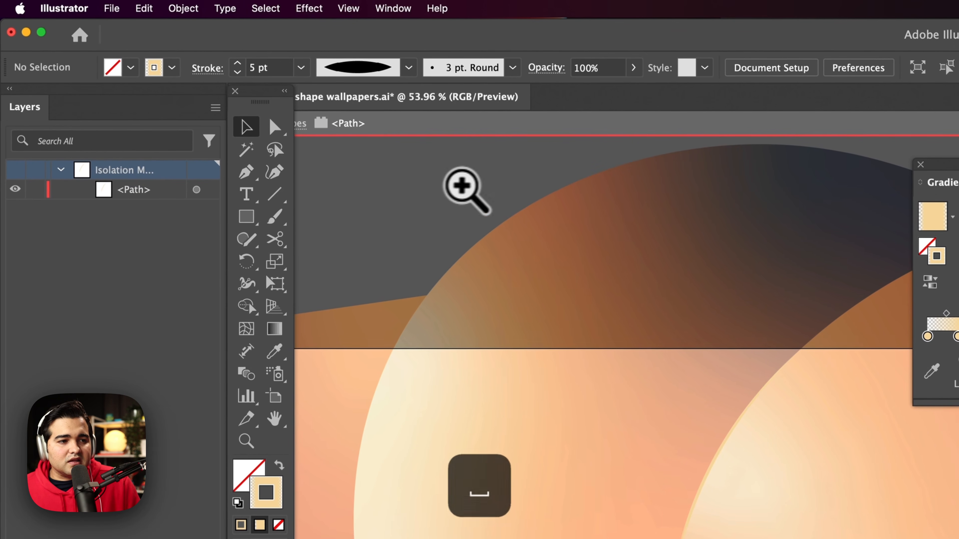
left_click_drag(461, 185, 454, 196)
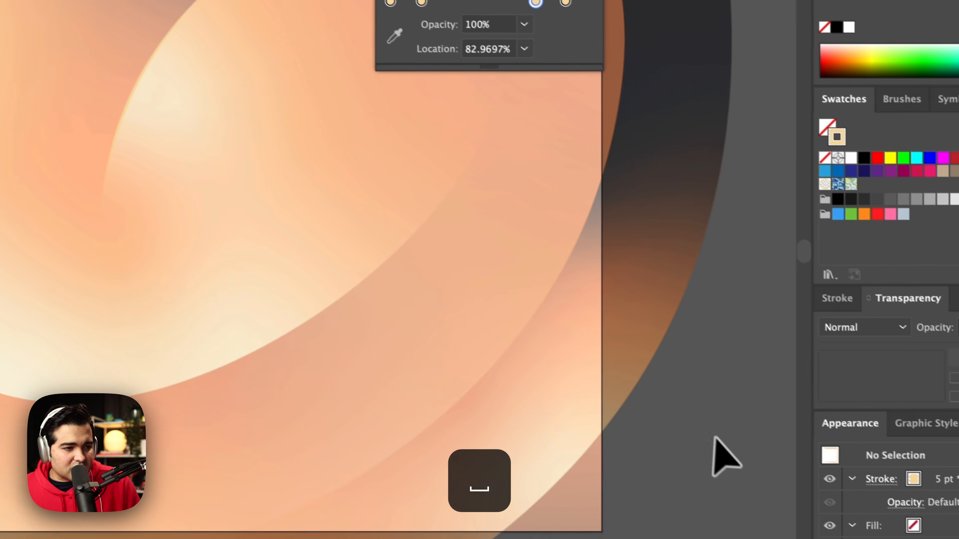
double_click(715, 438)
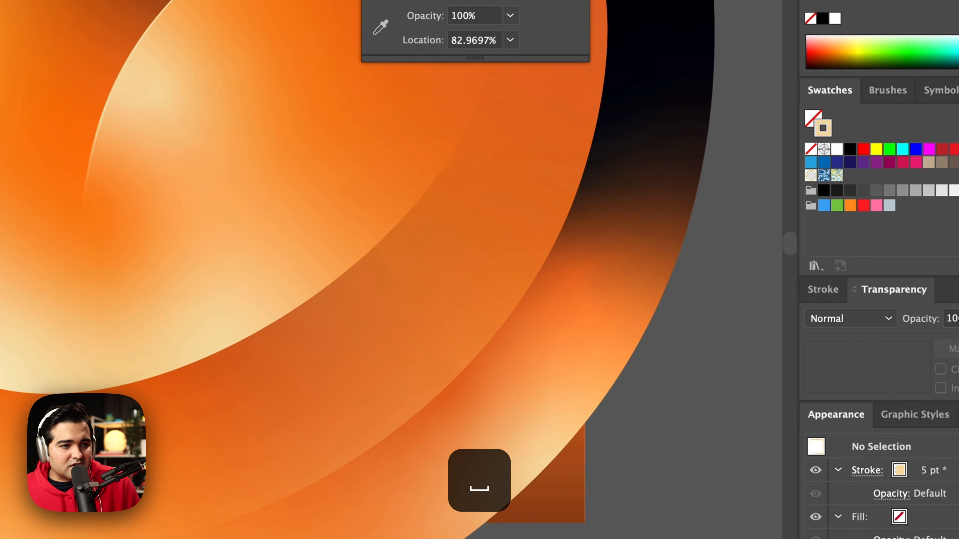
key("super+space")
left_click_drag(655, 446, 613, 482)
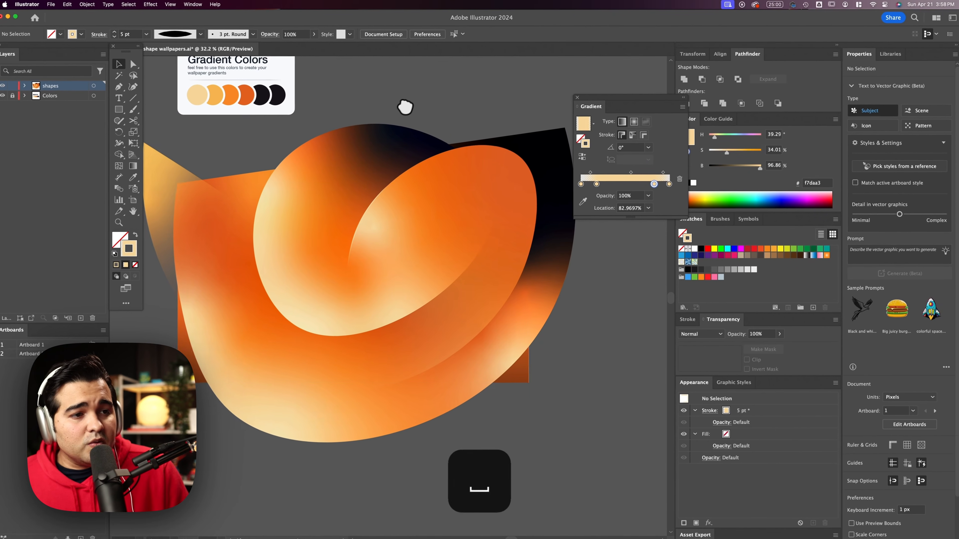
Examine the wallpaper composition cropped to its artboard with Trim View.
left_click_drag(404, 105, 404, 108)
left_click(174, 4)
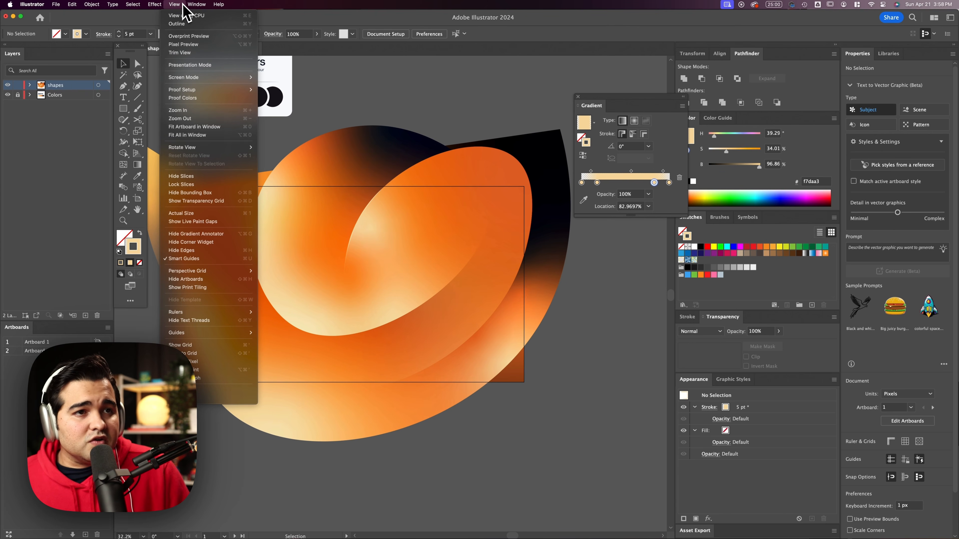
left_click(205, 54)
key("space")
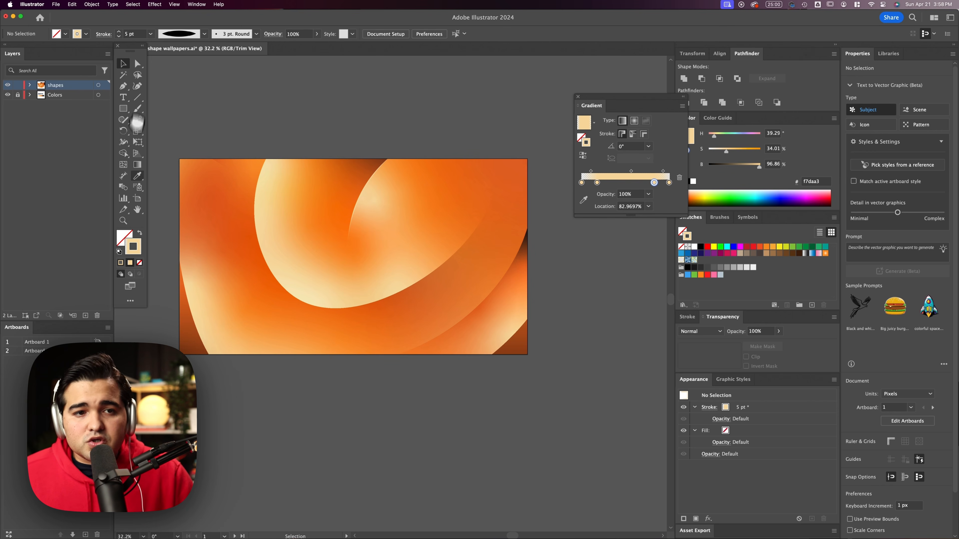
key("space")
scroll(298, 181, "down", 3)
left_click_drag(306, 200, 353, 200)
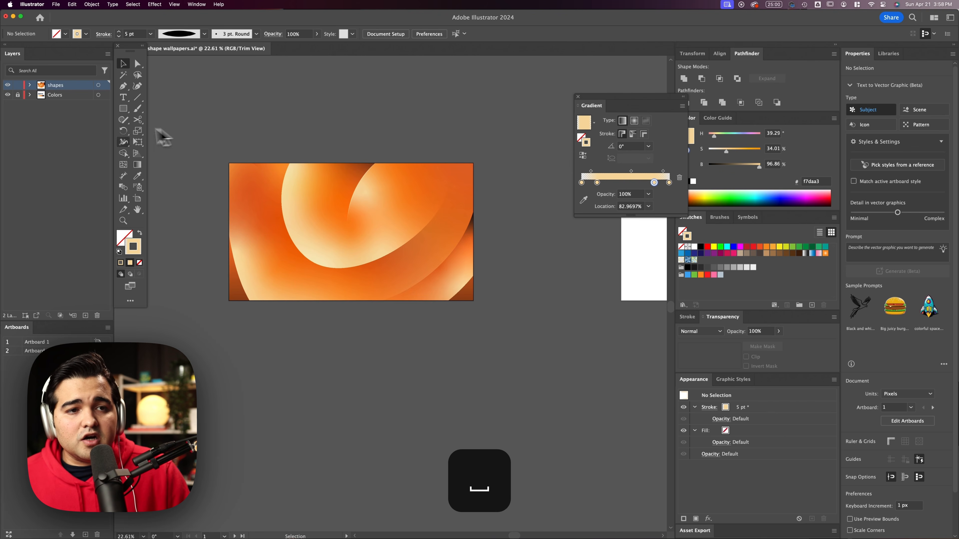
Duplicate Artboard 1 with its artwork directly below the original and select all the duplicated shapes.
left_click(138, 198)
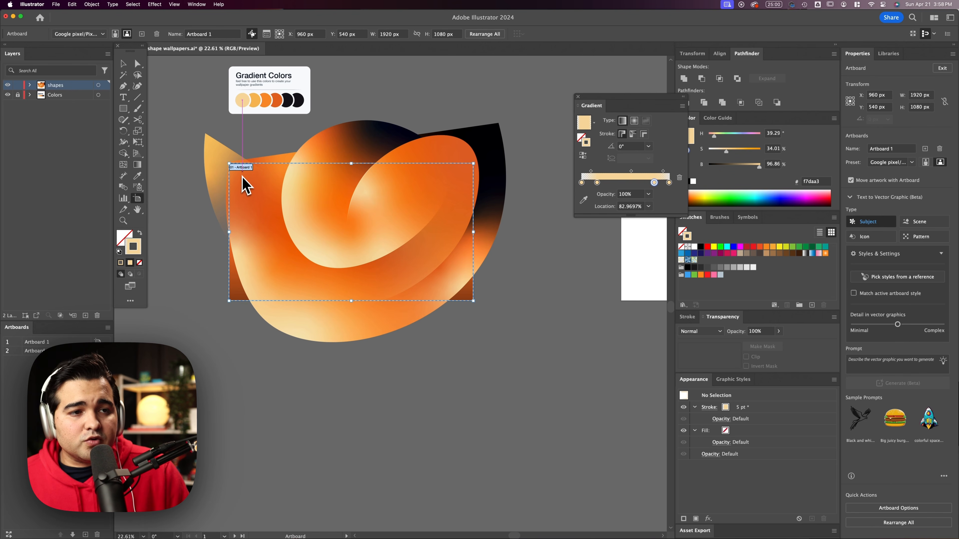
left_click_drag(243, 176, 249, 399)
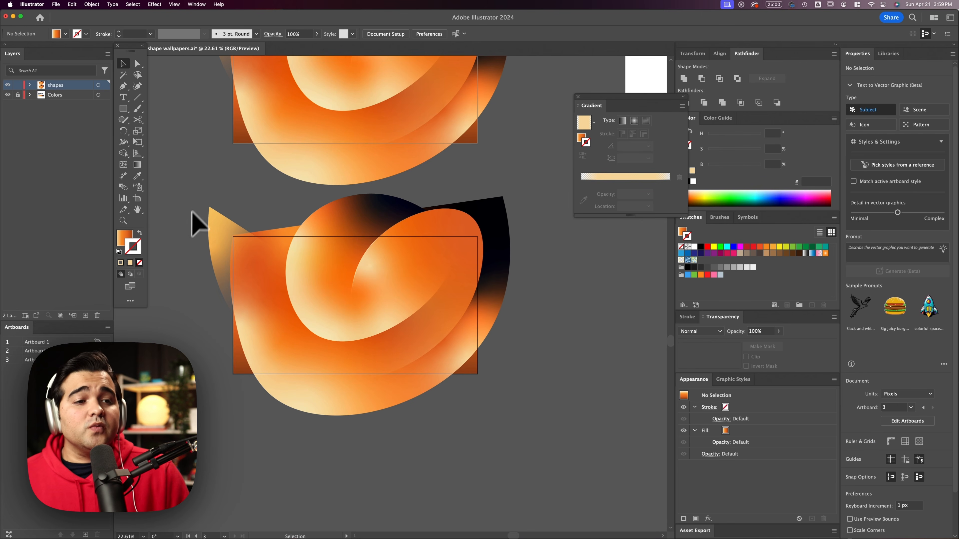
left_click_drag(194, 191, 230, 283)
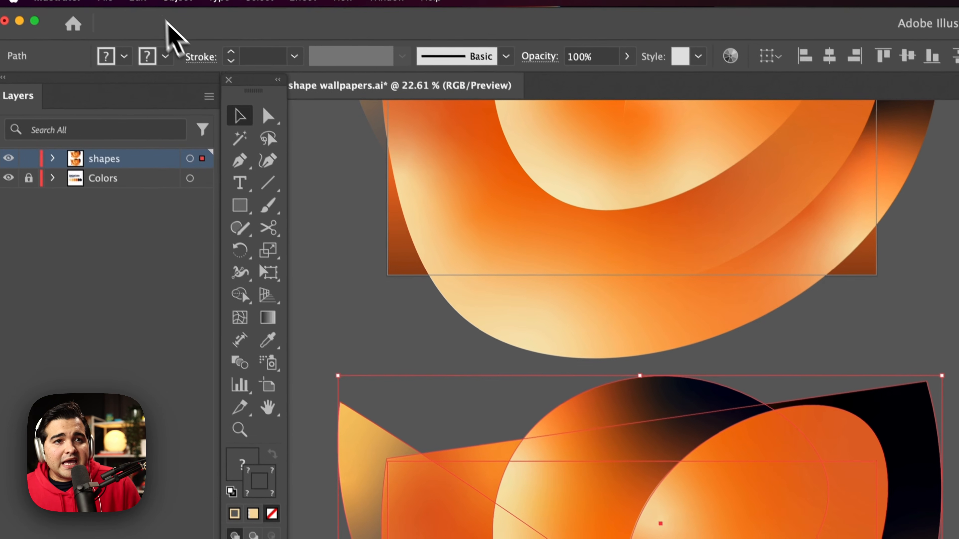
Run Generative Recolor on the duplicated artwork with the "Lavender storm" sample prompt, agreeing to the generative AI user guidelines.
left_click(71, 4)
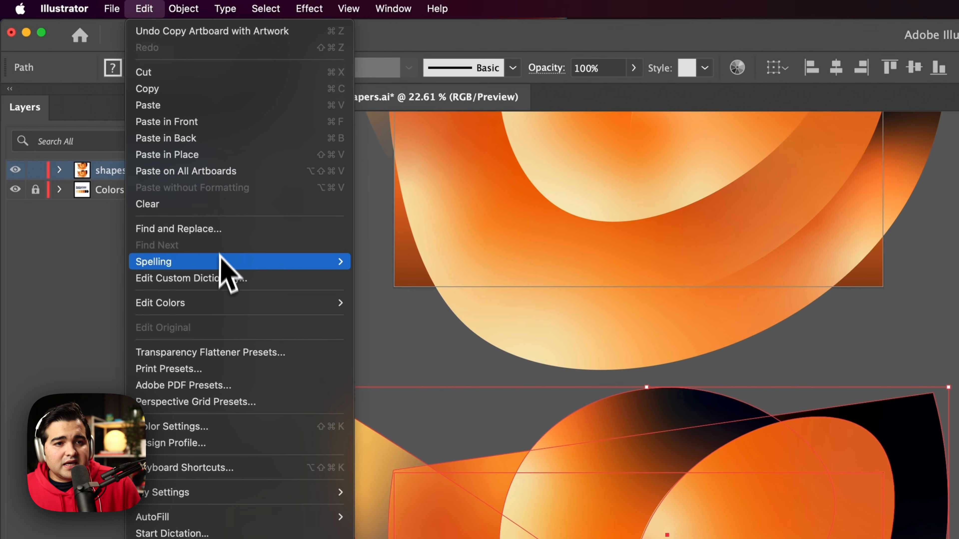
mouse_move(226, 304)
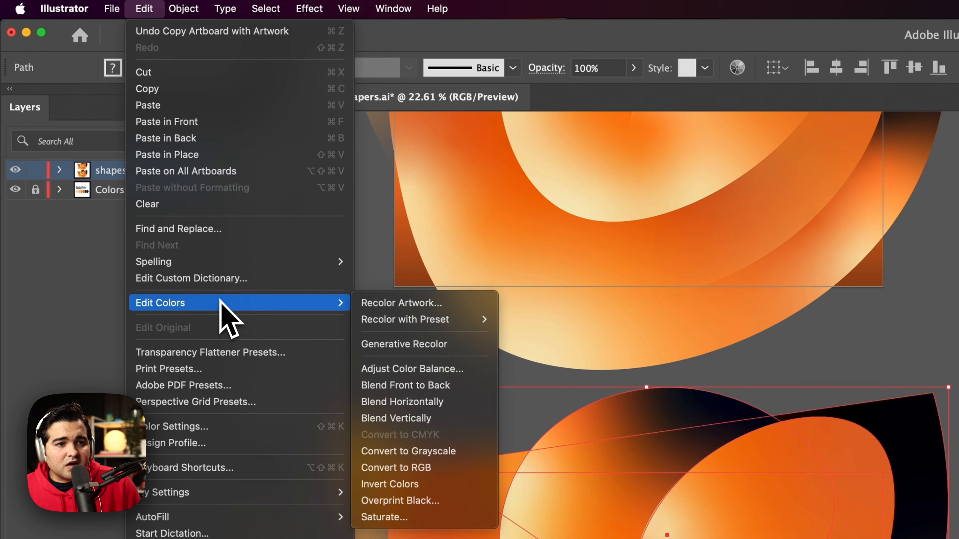
left_click(371, 344)
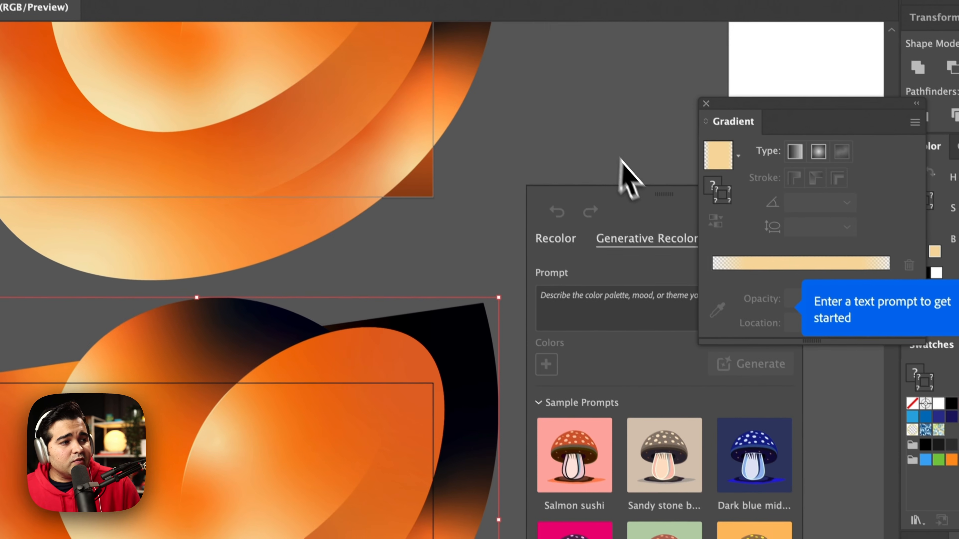
left_click_drag(604, 198, 261, 214)
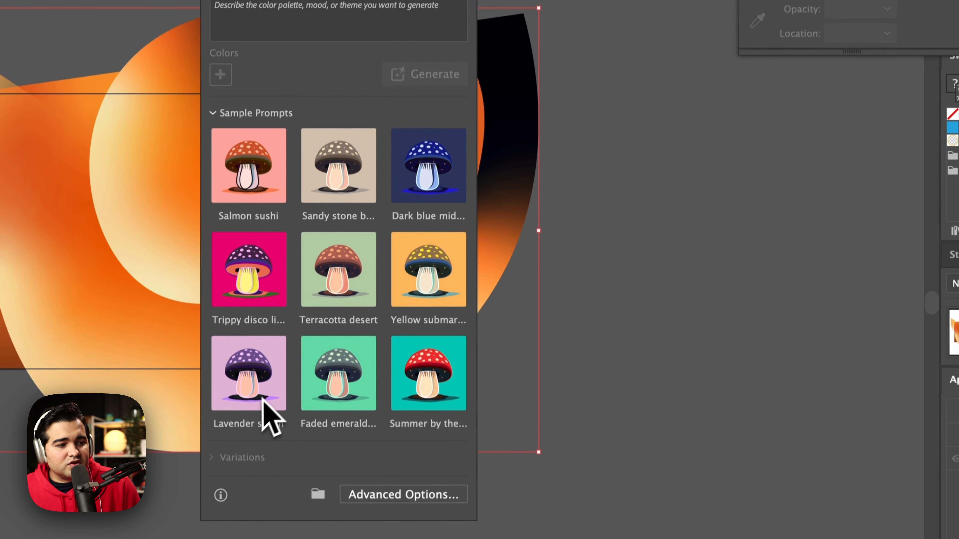
left_click(268, 340)
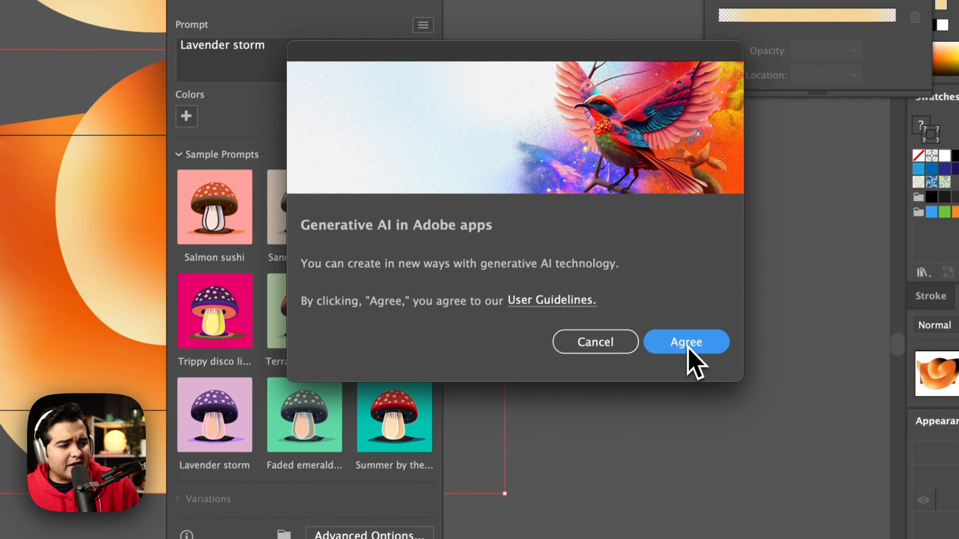
left_click(717, 292)
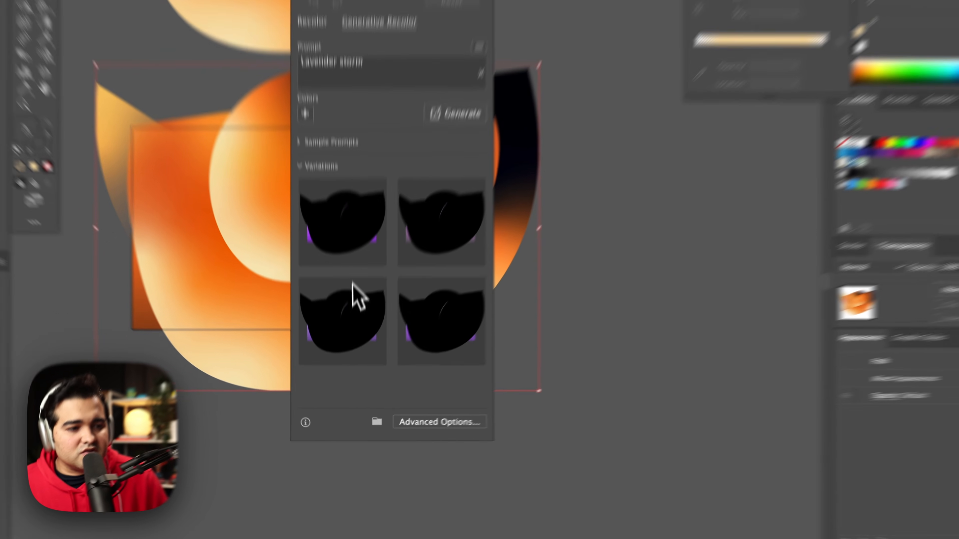
Compare the first three Lavender storm variations, apply the first one to the duplicated artwork, and deselect it.
left_click(345, 312)
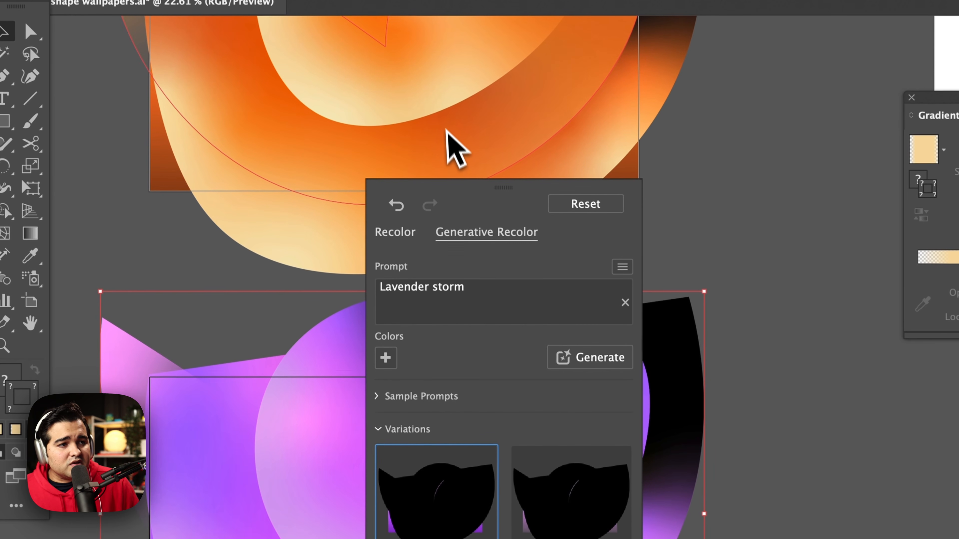
left_click_drag(501, 189, 694, 166)
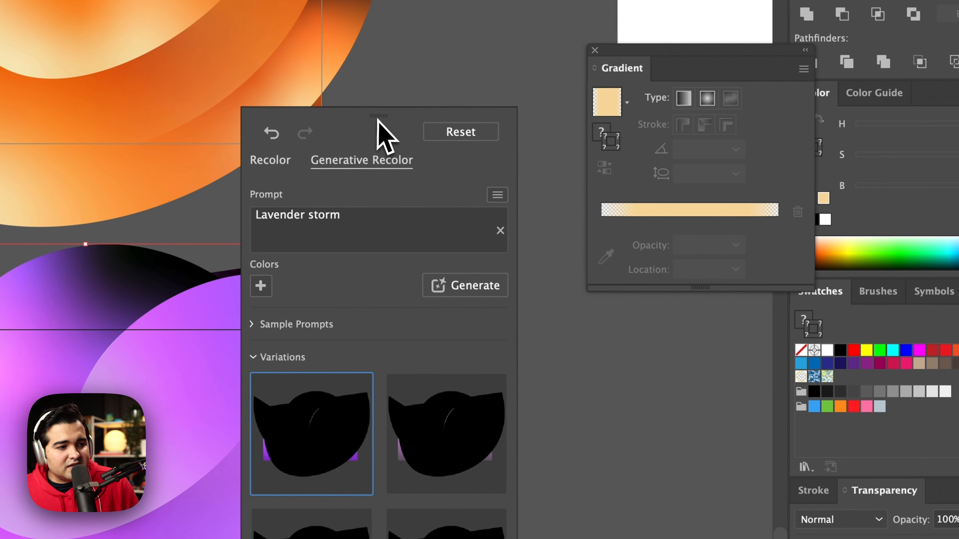
left_click(468, 445)
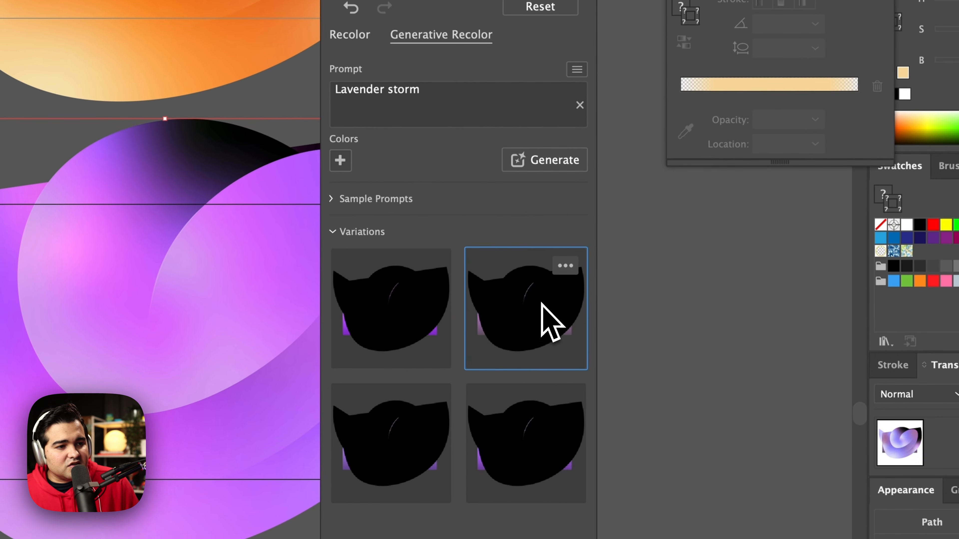
left_click(401, 438)
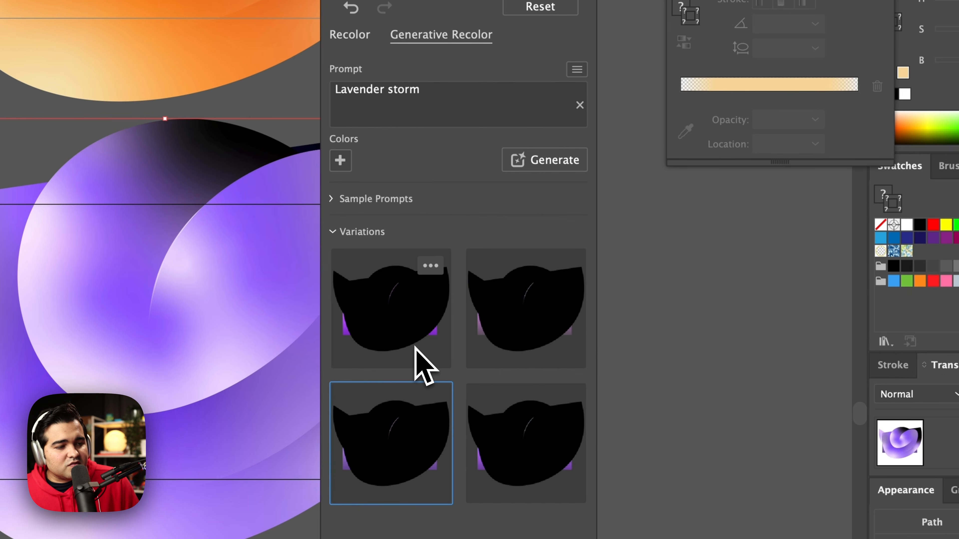
left_click(439, 268)
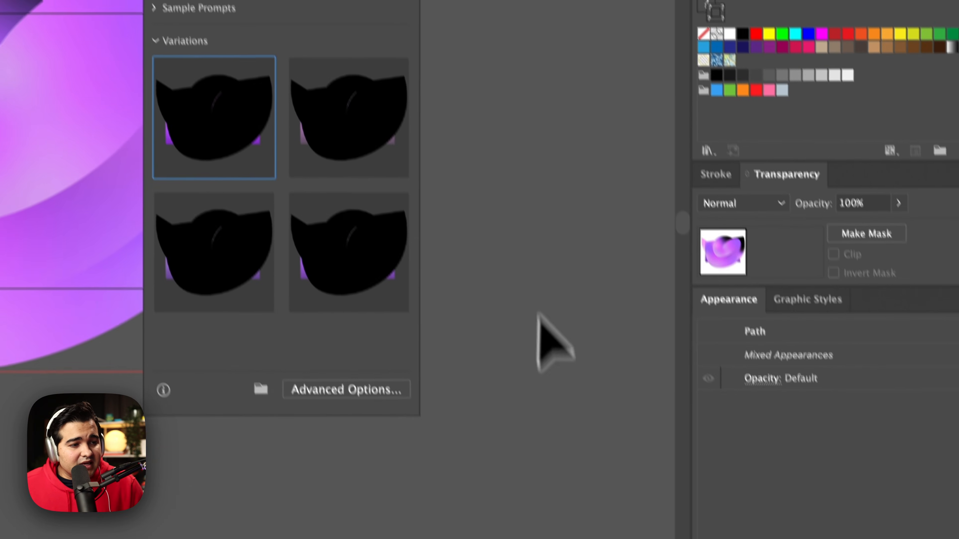
left_click(465, 259)
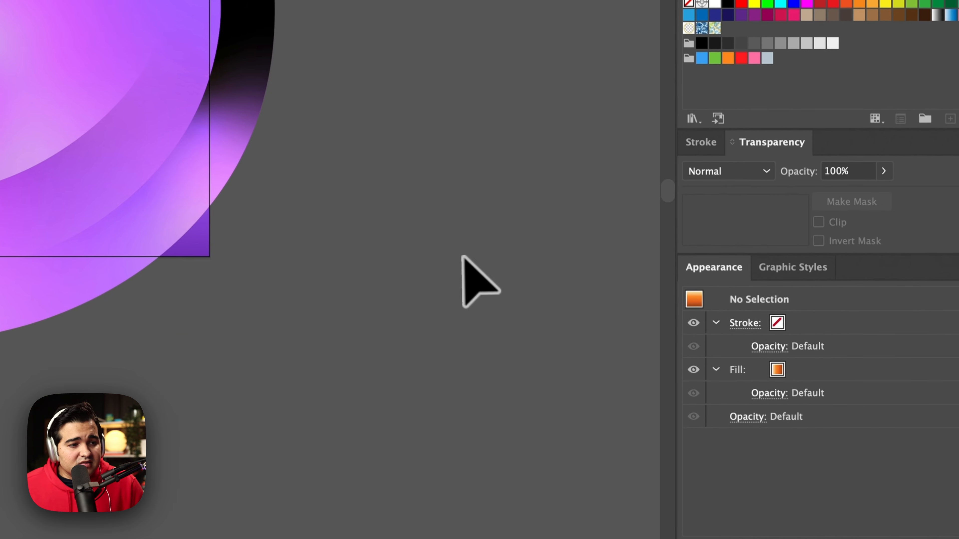
Select all the shapes of the original orange wallpaper artwork and copy them.
key("space")
left_click_drag(321, 98, 531, 165)
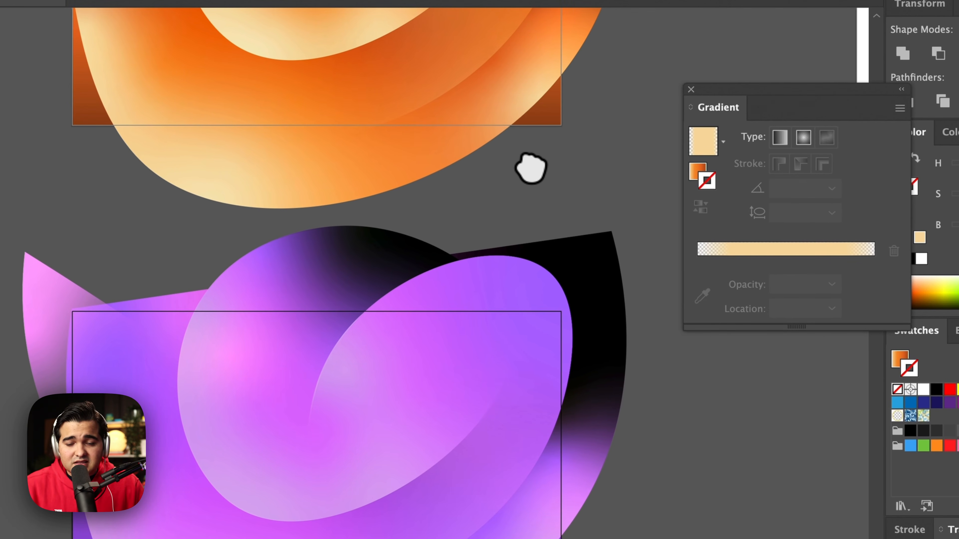
key("space")
left_click_drag(354, 78, 196, 376)
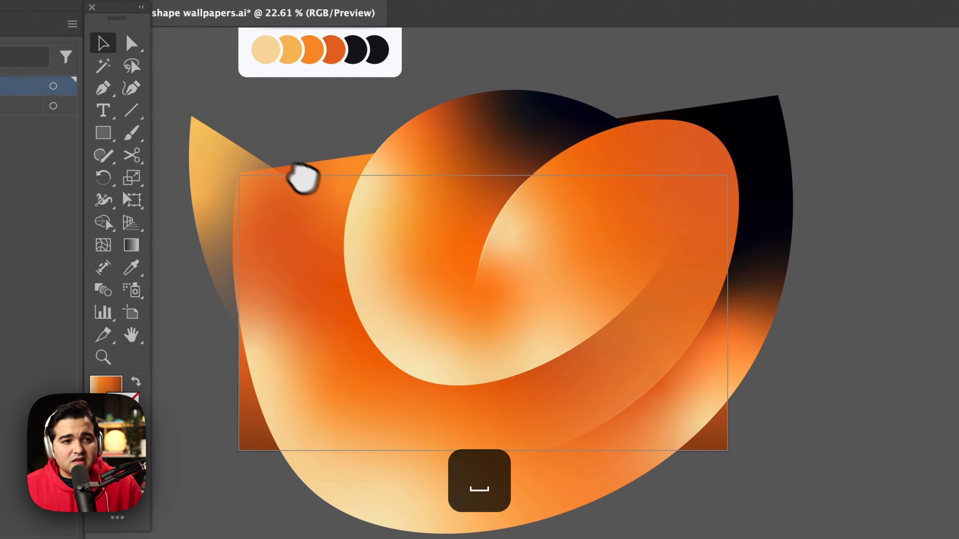
left_click(685, 446)
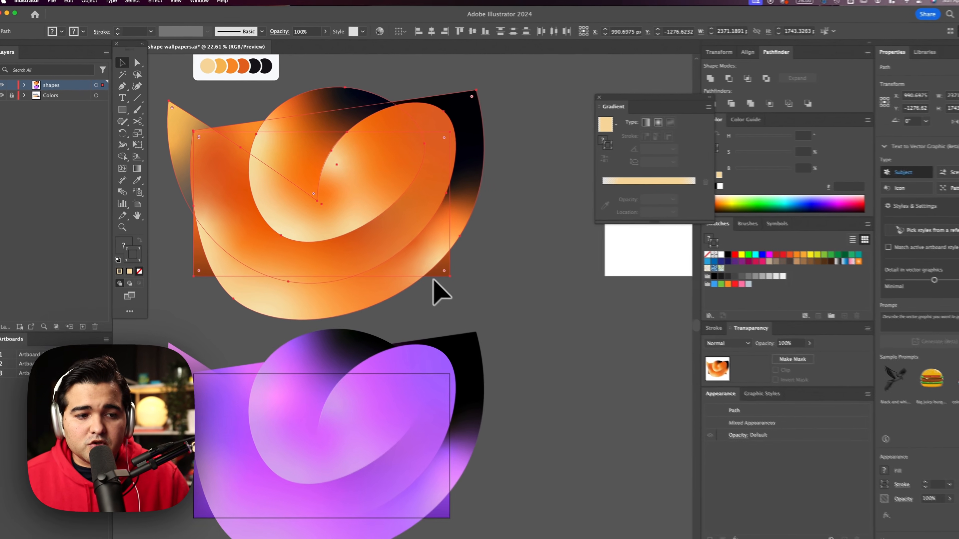
key("super+c")
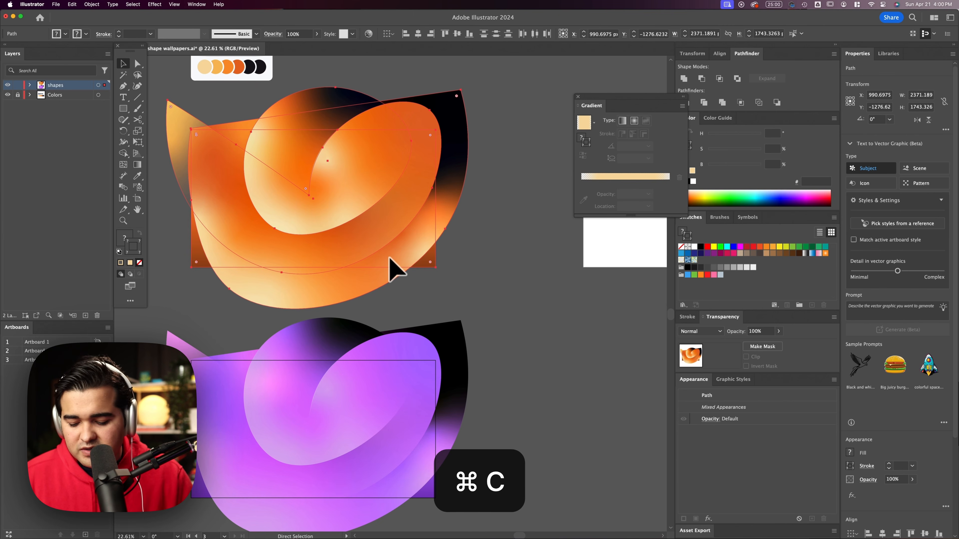
key("v")
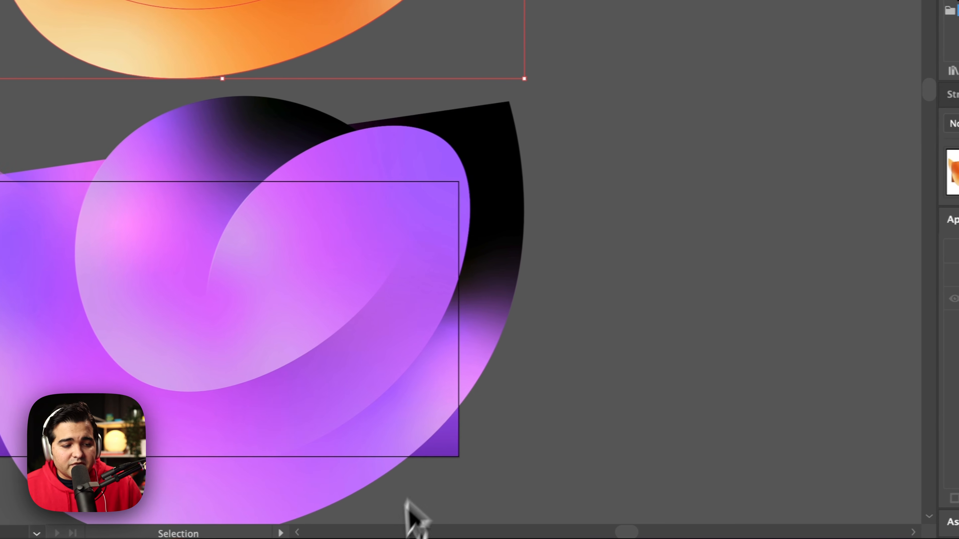
Switch to Photoshop and create a new 1920 x 1080 px document named "wallpaper".
mouse_move(366, 536)
left_click(385, 508)
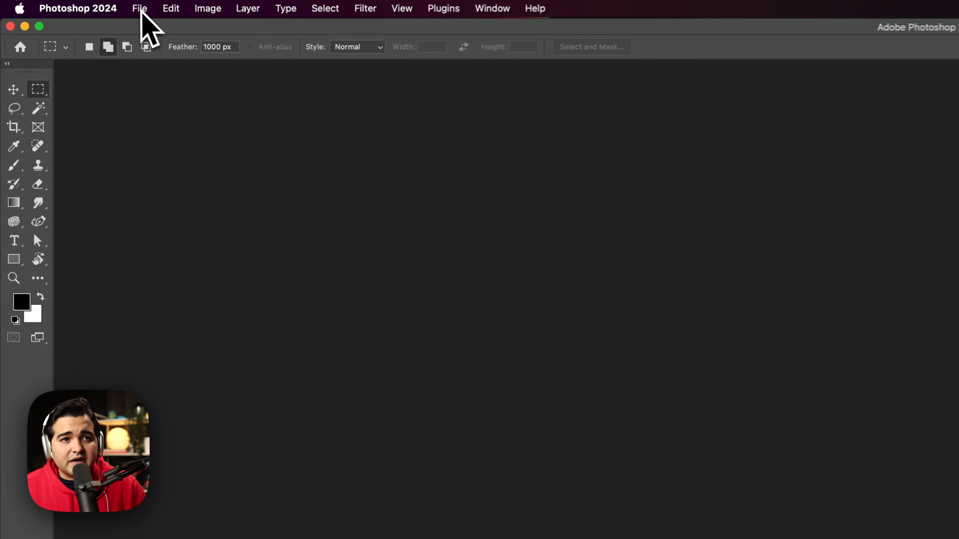
key("super+n")
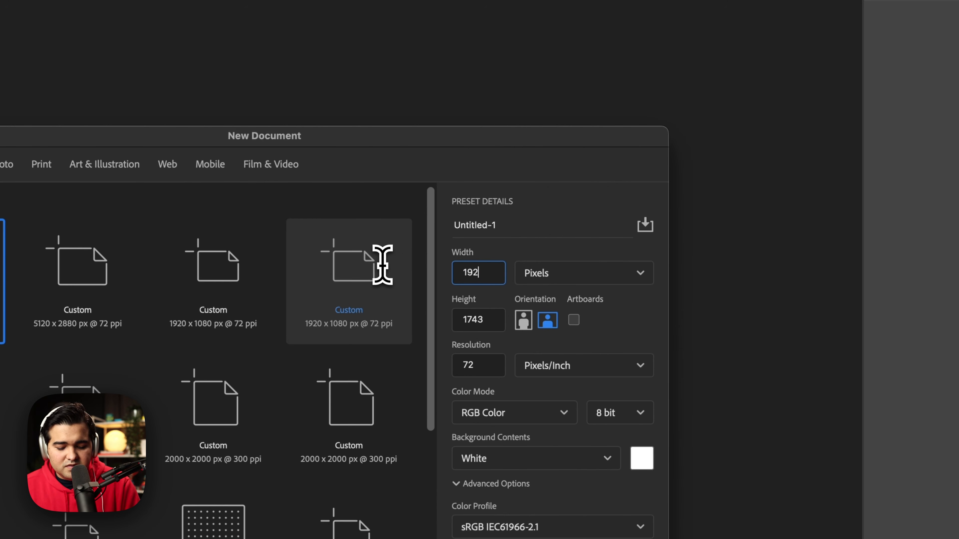
type("0")
key("Tab")
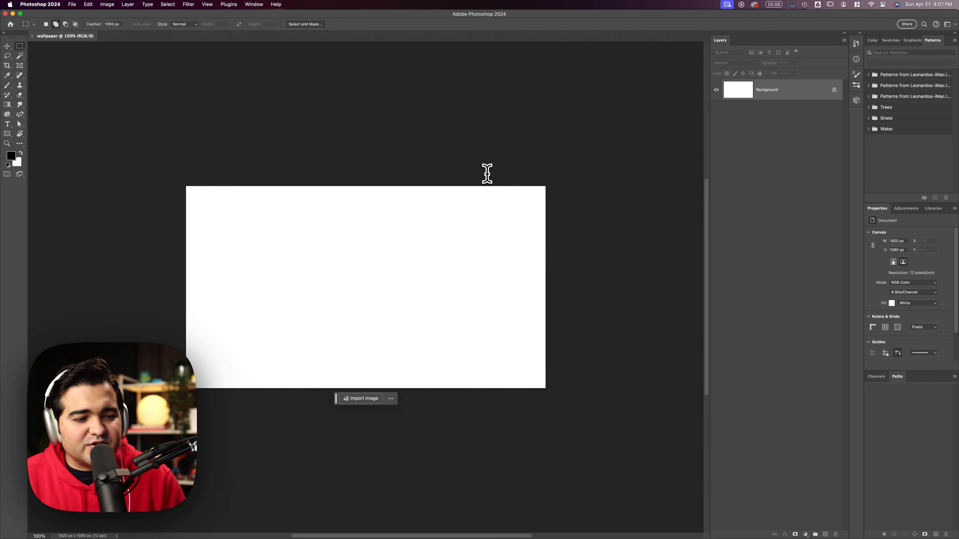
Copy the selected orange artwork again in Illustrator and paste it into the Photoshop wallpaper document as a Smart Object.
key("super+Tab")
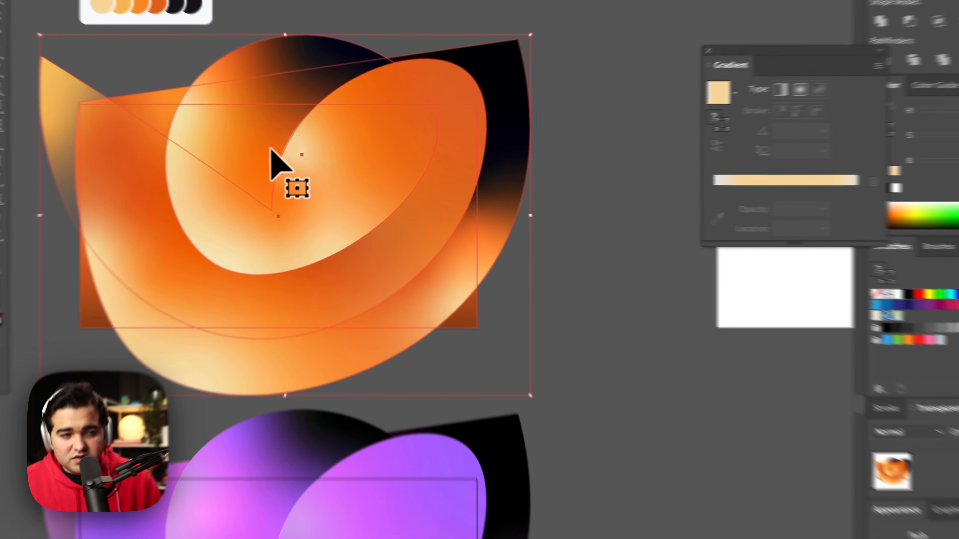
right_click(327, 163)
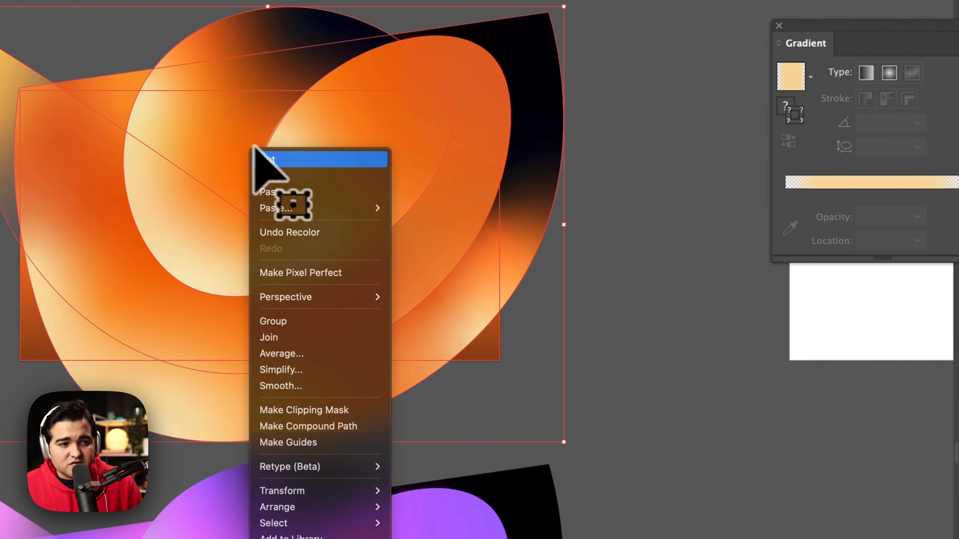
left_click(302, 174)
key("super+Tab")
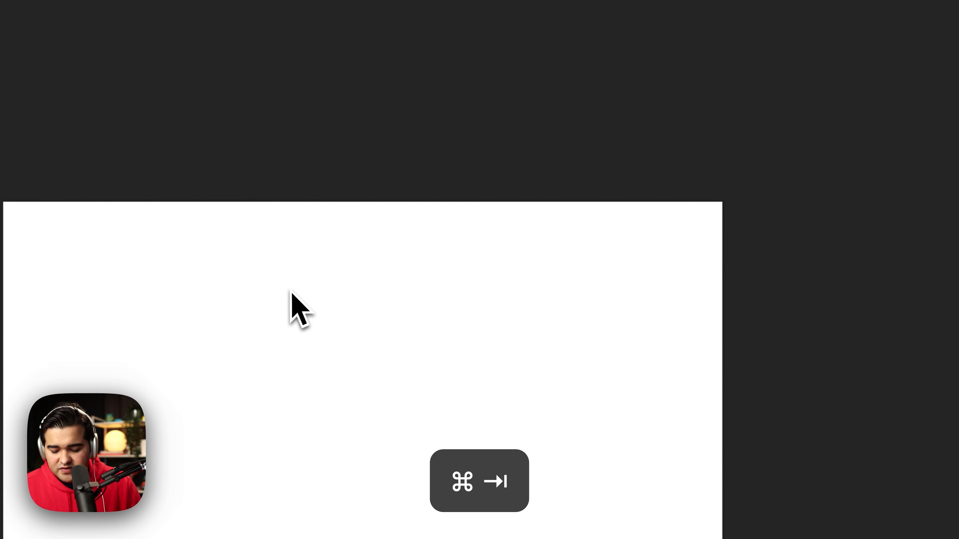
key("super+v")
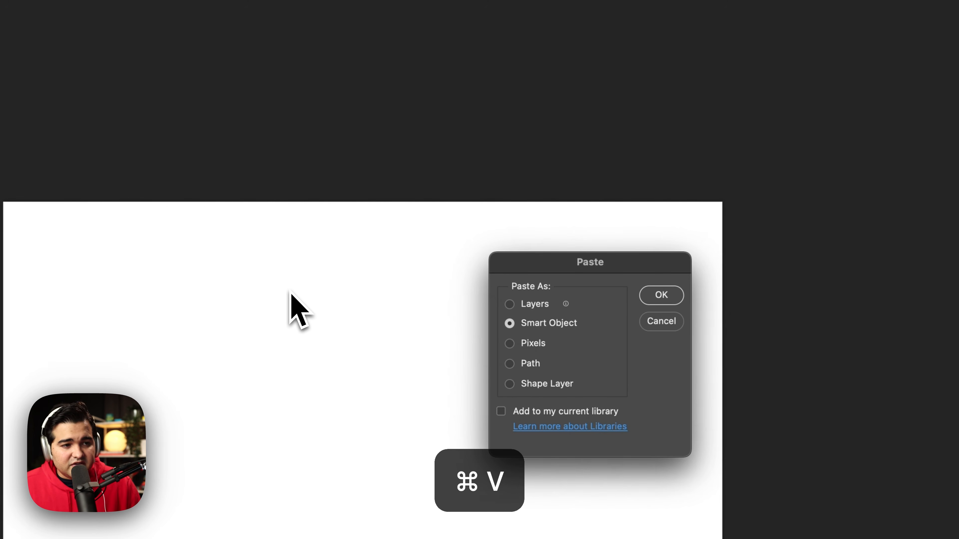
left_click(661, 295)
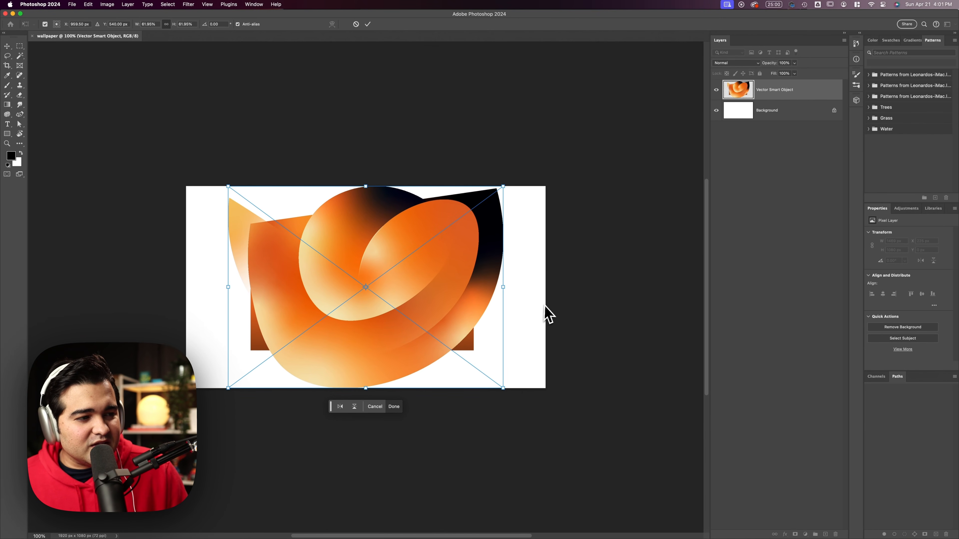
Enlarge the pasted artwork proportionally until it covers the entire canvas, and commit the transform.
left_click_drag(503, 290, 586, 262)
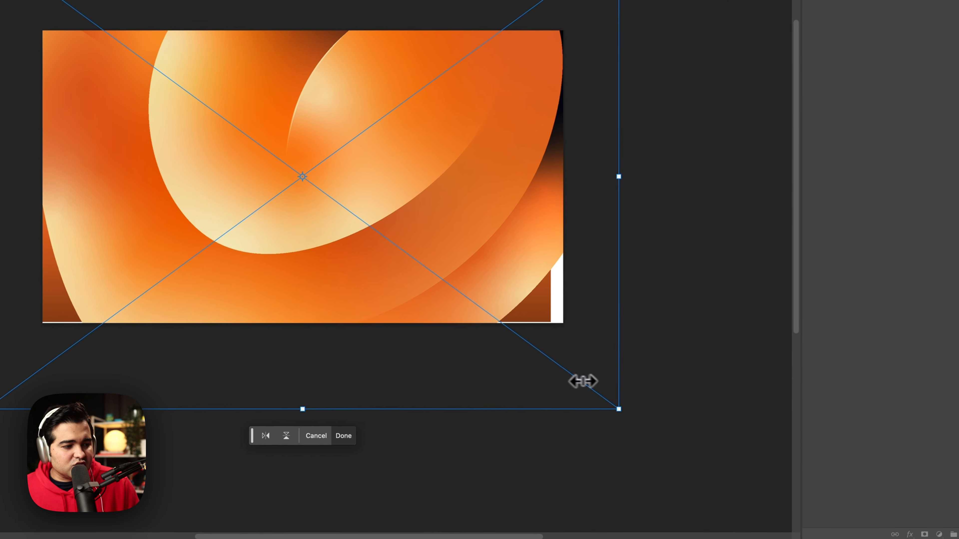
left_click_drag(621, 407, 638, 419)
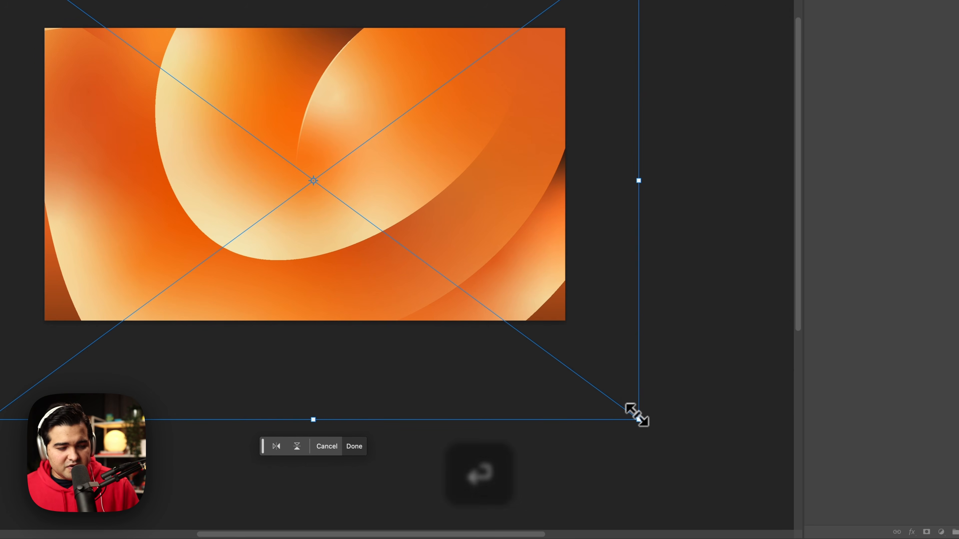
key("Return")
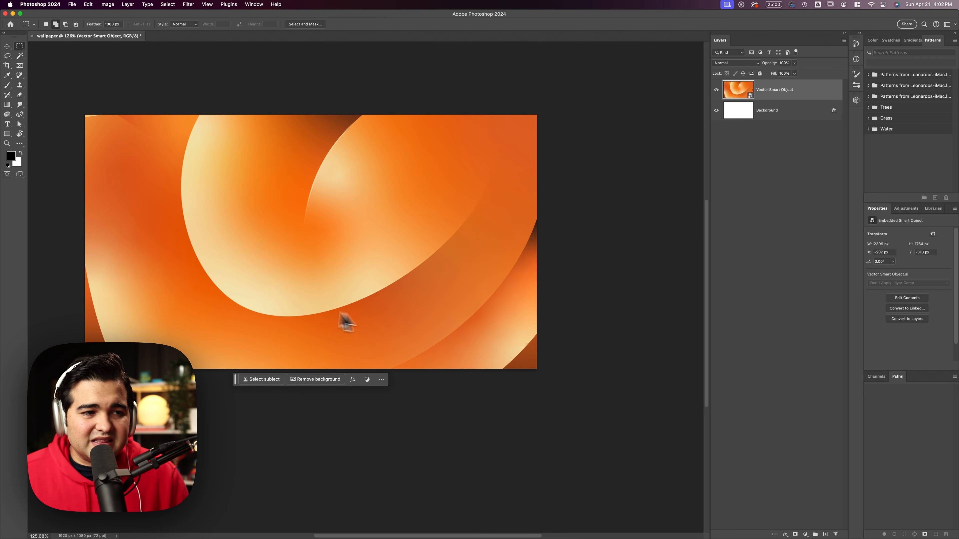
Switch back to Illustrator, select the overlapping orange shapes without the background rectangle, and auto-smooth their paths with Path > Smooth.
key("super+Tab")
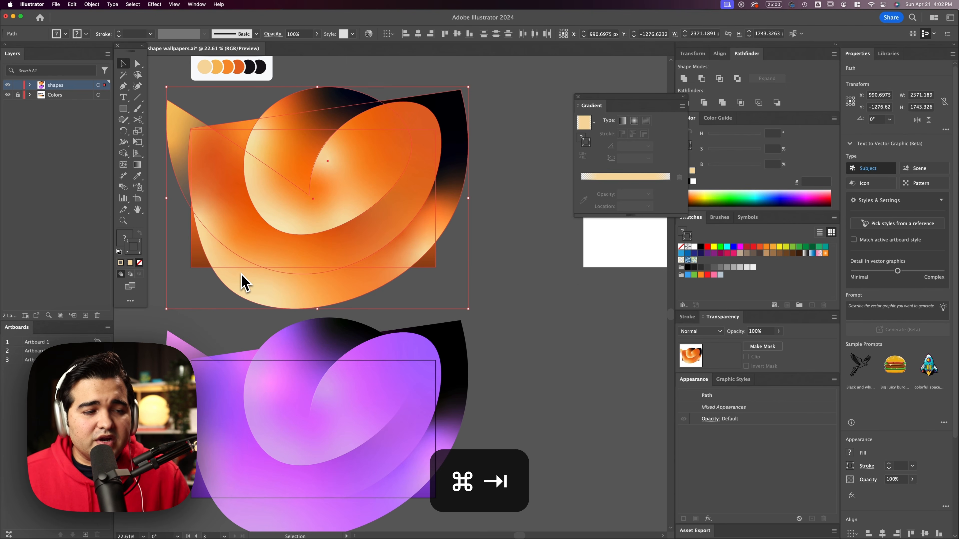
left_click(357, 64)
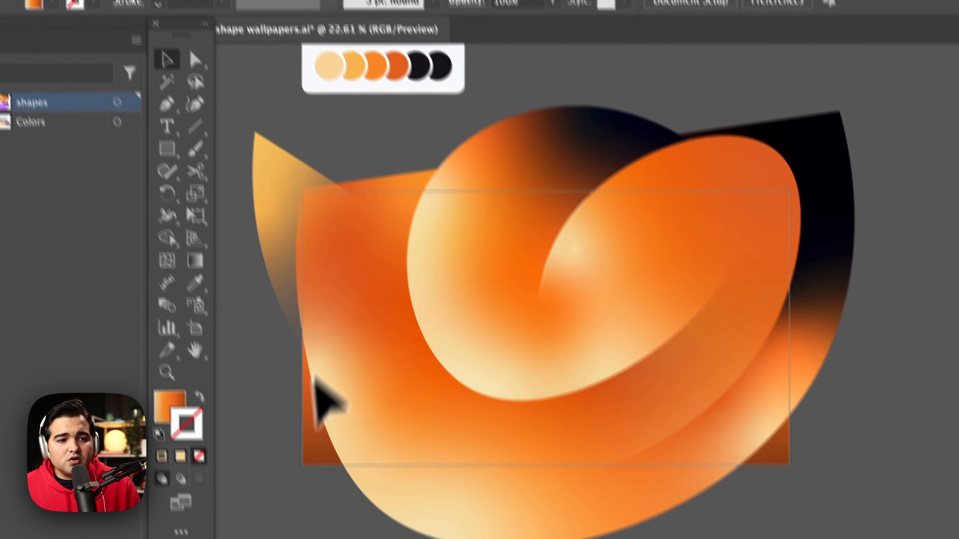
left_click_drag(180, 287, 201, 276)
left_click_drag(300, 406, 668, 147)
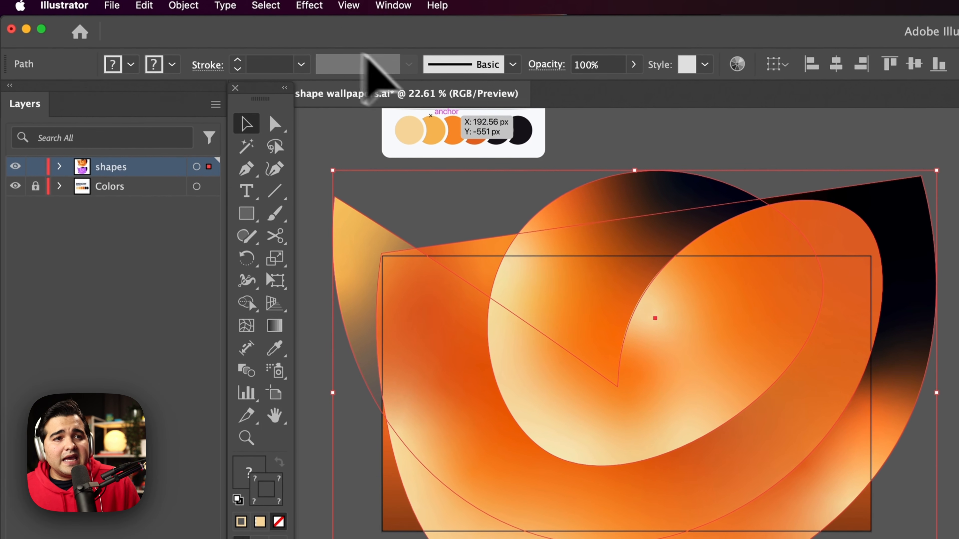
left_click(184, 5)
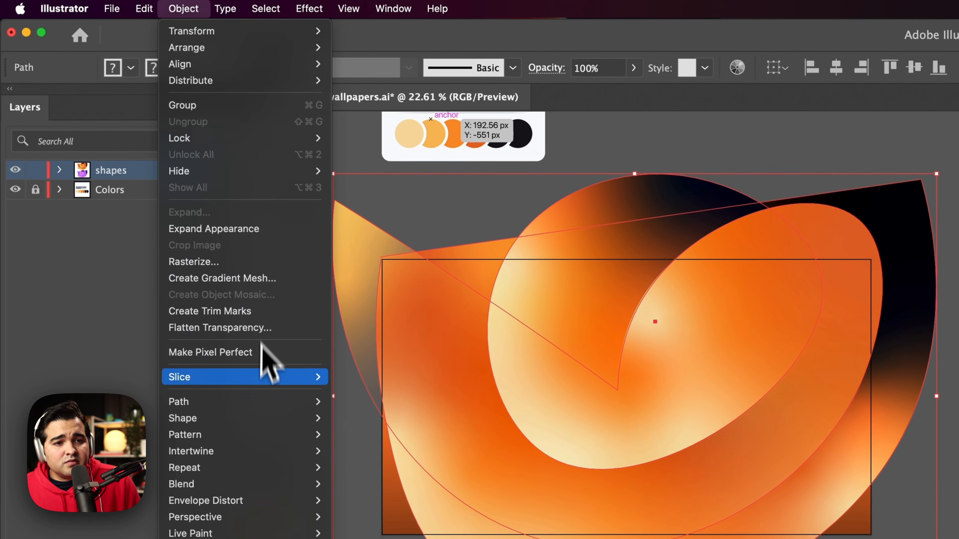
mouse_move(266, 399)
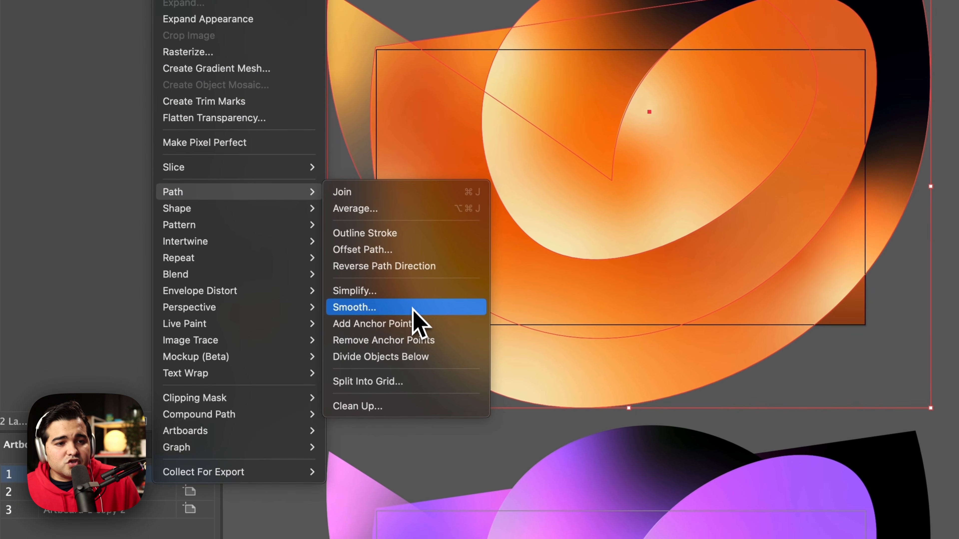
left_click(411, 342)
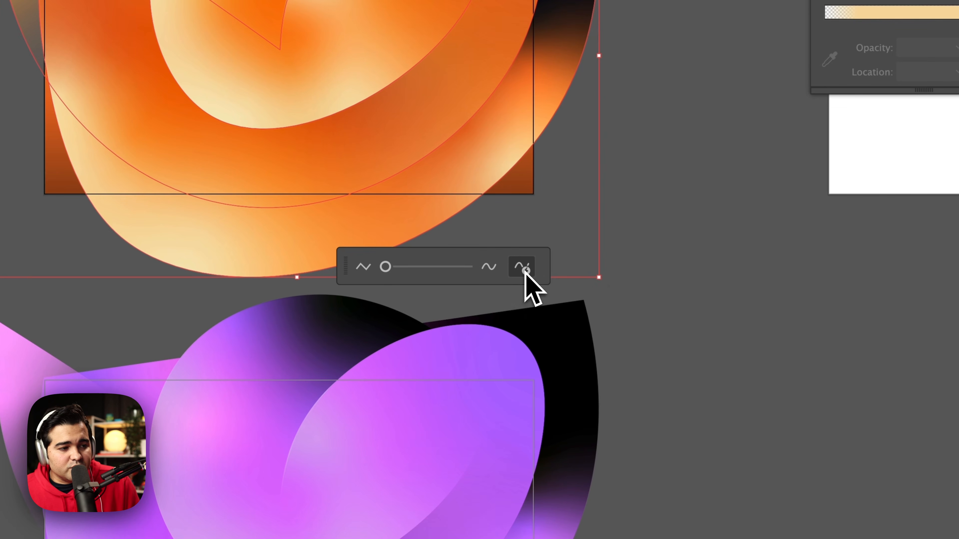
left_click(524, 268)
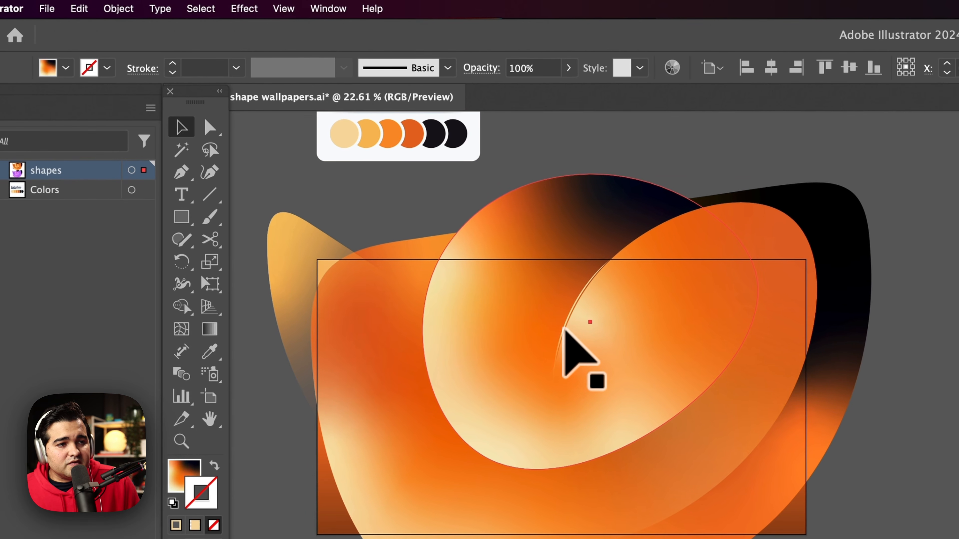
Move the fading highlight stroke off the inner oval's upper-left edge and into the oval's interior.
left_click(564, 329)
scroll(574, 335, "right", 5)
key("super+space")
left_click_drag(472, 306, 605, 213)
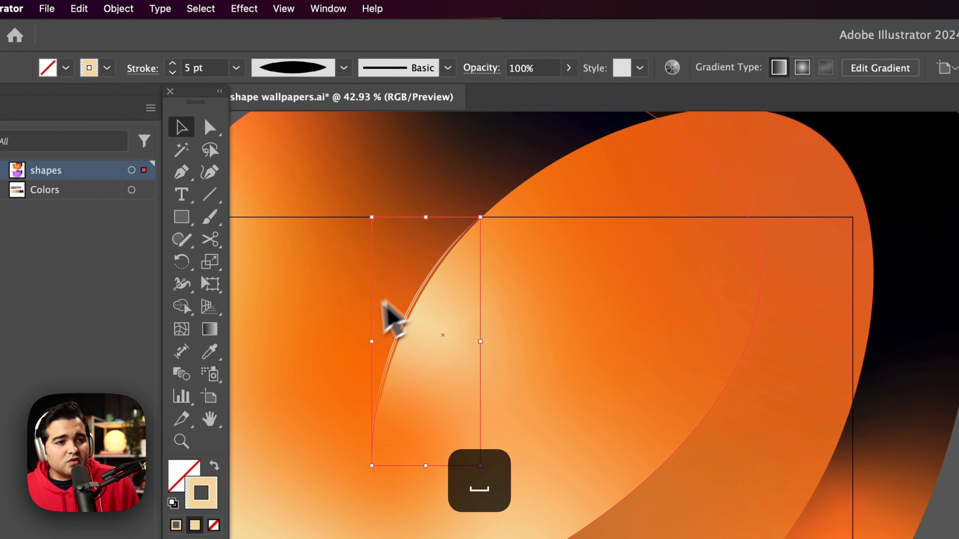
mouse_move(388, 329)
left_mouse_down()
mouse_move(421, 342)
mouse_move(591, 359)
mouse_move(579, 350)
left_mouse_up()
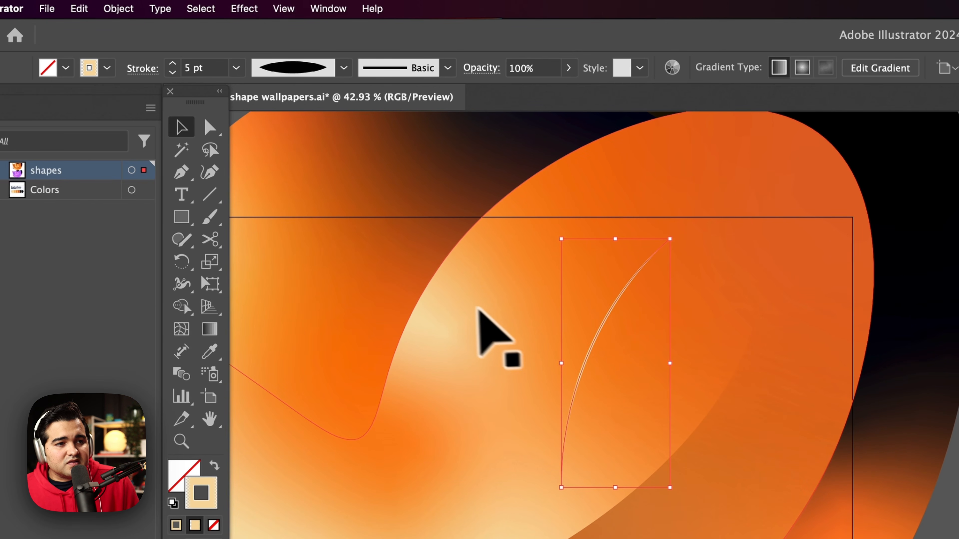
Isolate the smoothed oval shape, duplicate it in place, and cut the copy with Scissors, keeping only its upper-left edge segment.
double_click(422, 292)
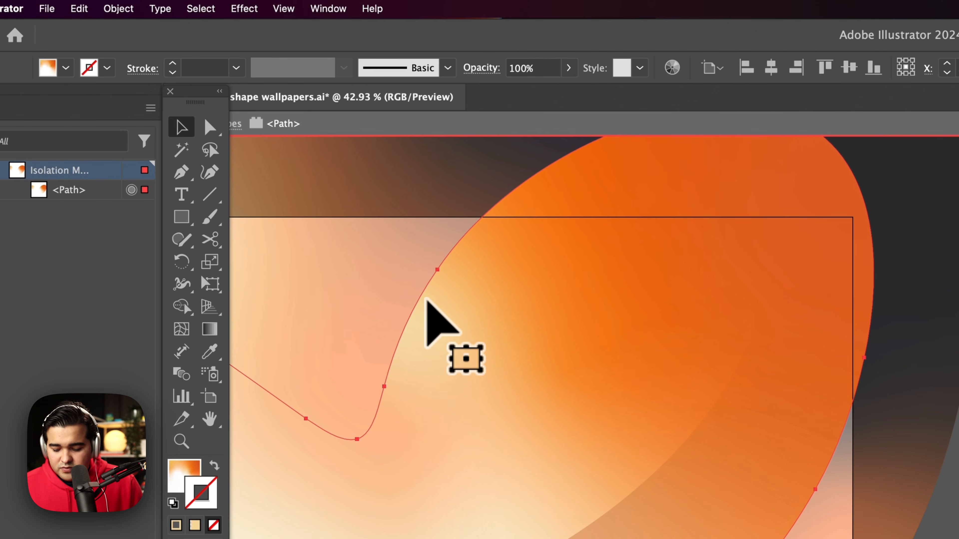
key("super+c")
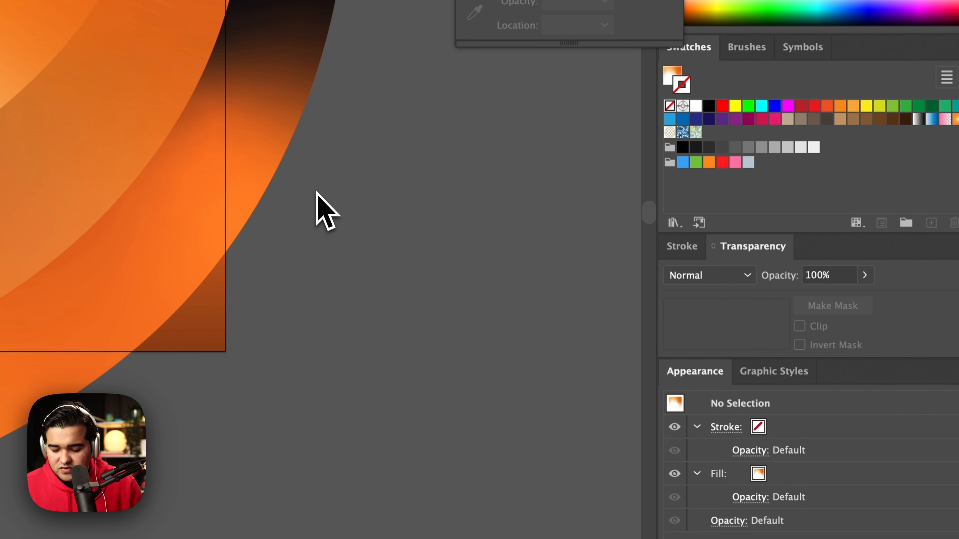
key("super+f")
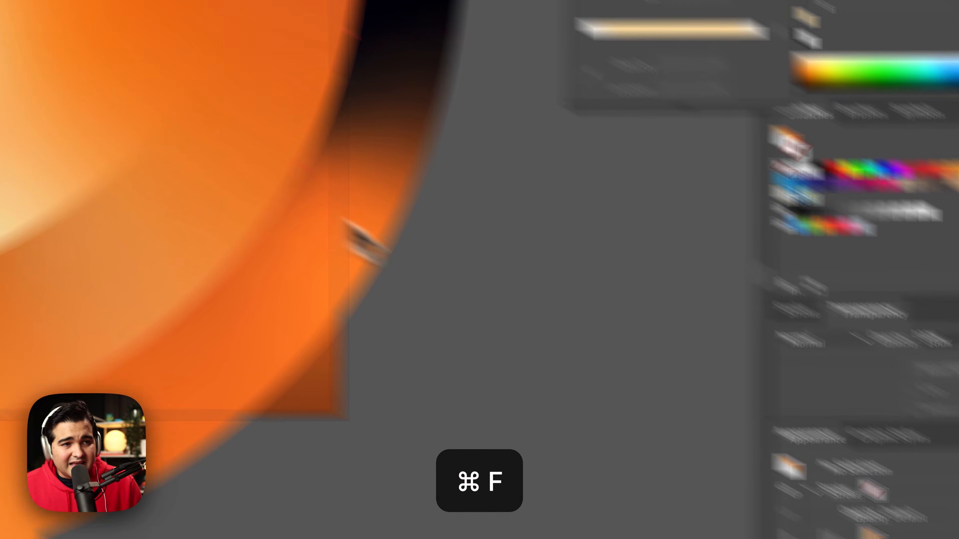
key("c")
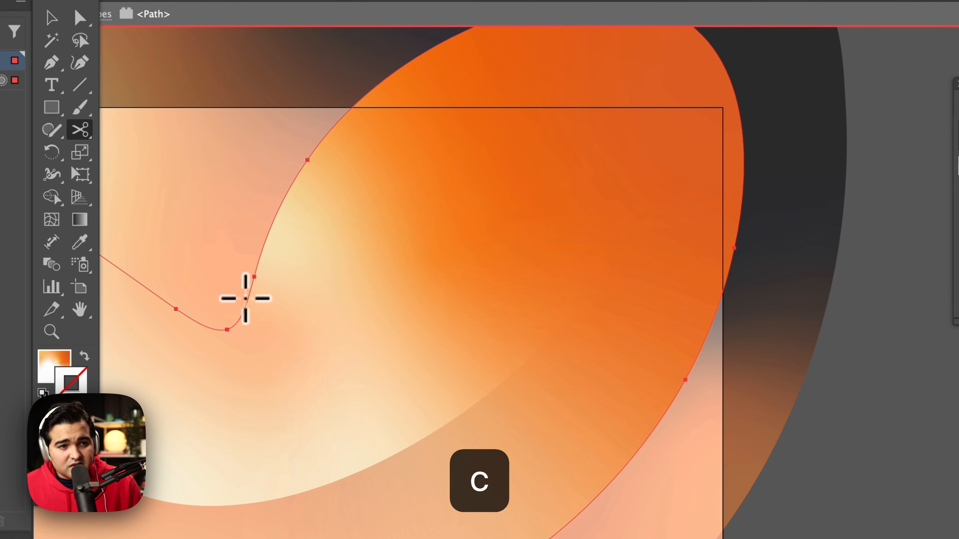
left_click(246, 302)
left_click(350, 112)
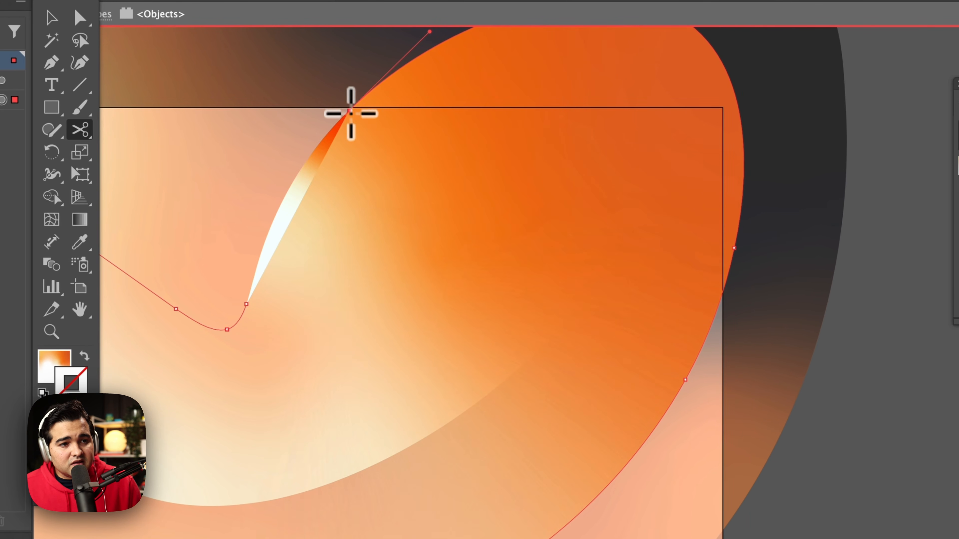
key("v")
left_click_drag(228, 327, 241, 368)
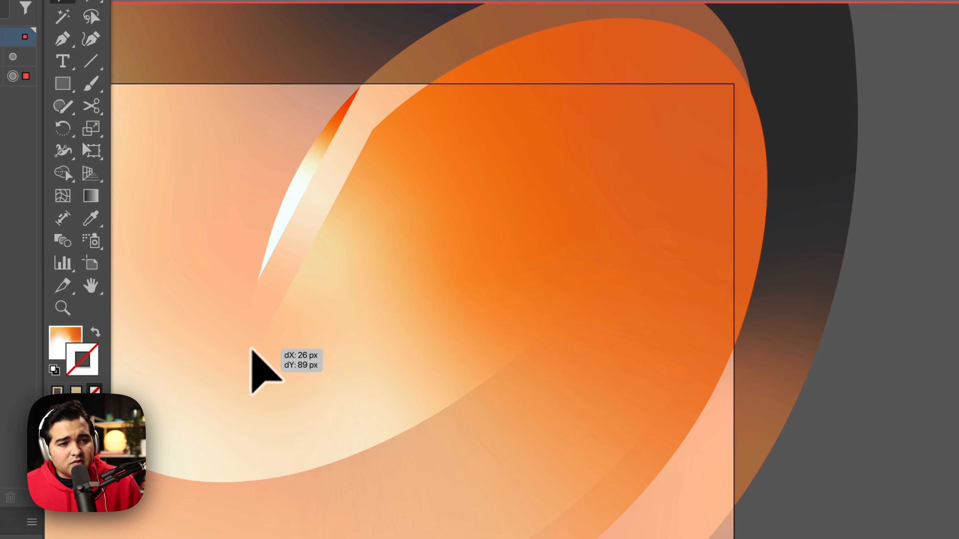
key("BackSpace")
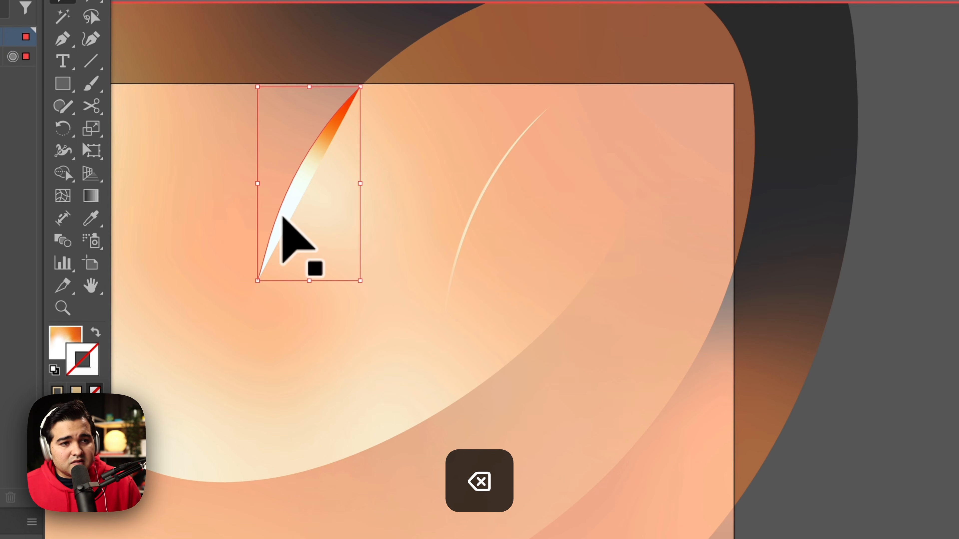
Apply the old highlight's stroke style to the cut edge segment with the Eyedropper, and delete the old highlight.
key("i")
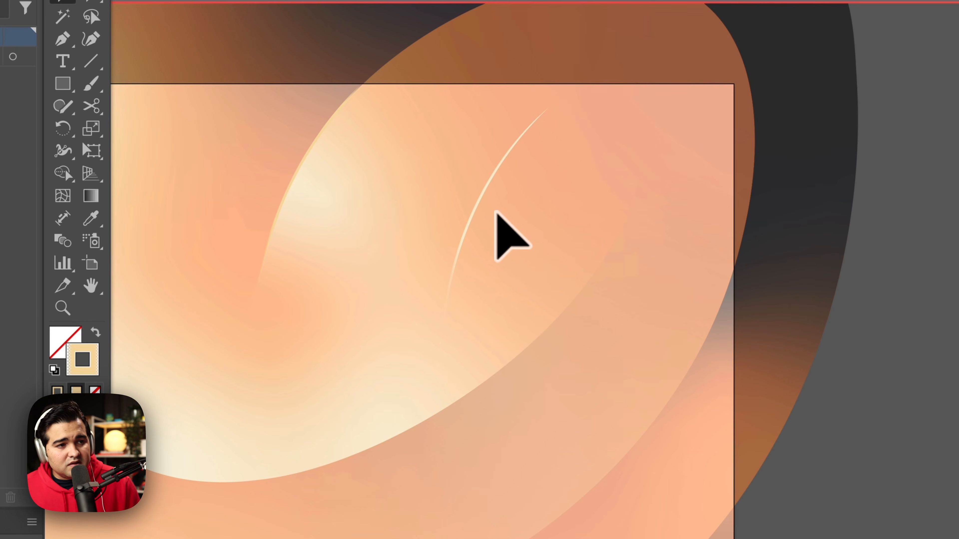
double_click(524, 233)
key("BackSpace")
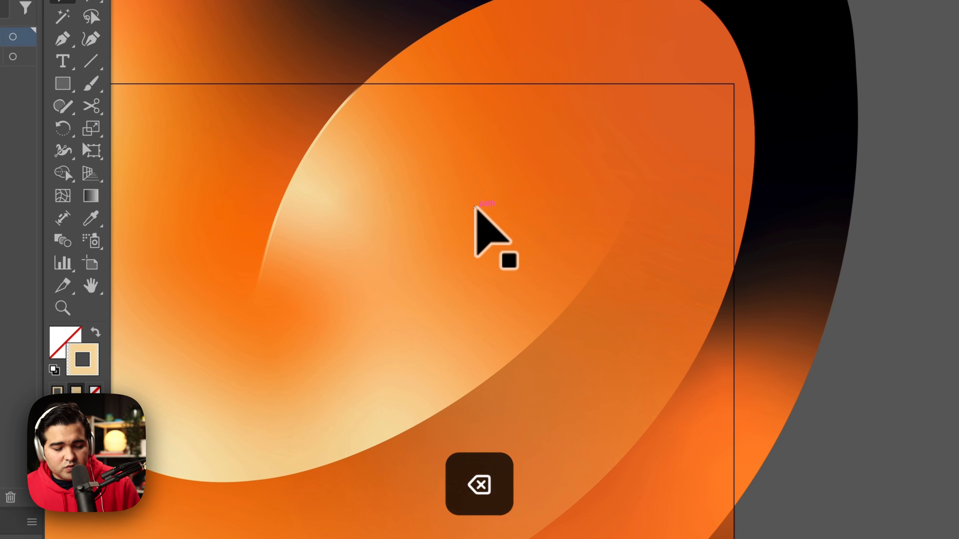
Select all the shapes of the smoothed orange artwork, including the background rectangle, and copy them.
scroll(476, 207, "down", 3)
key("space")
left_click_drag(464, 215, 644, 379)
left_click(210, 440)
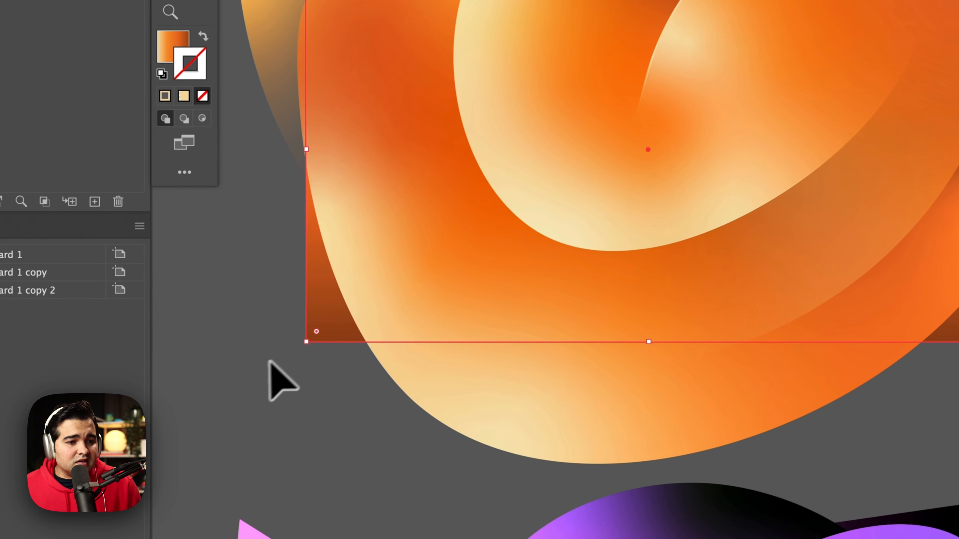
left_click_drag(237, 389, 436, 364)
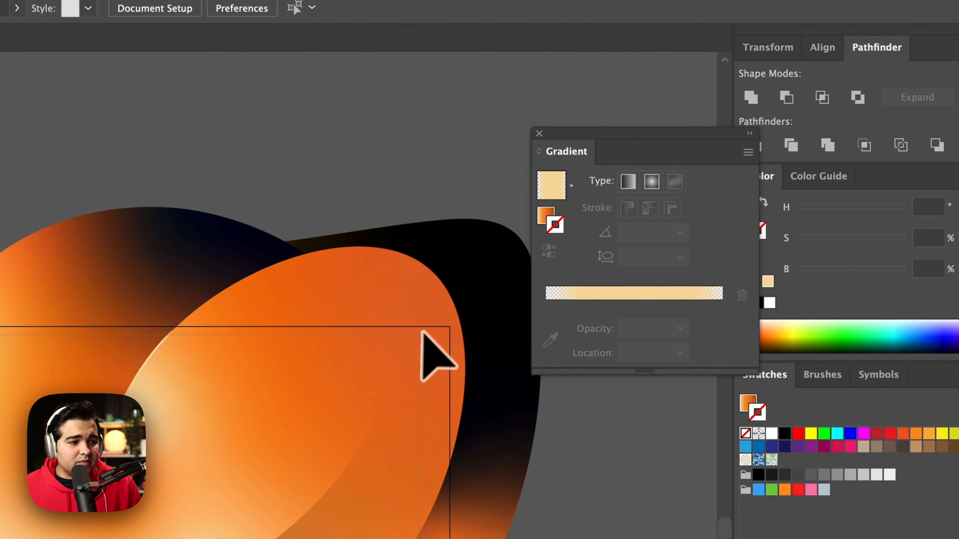
key("ctrl+a")
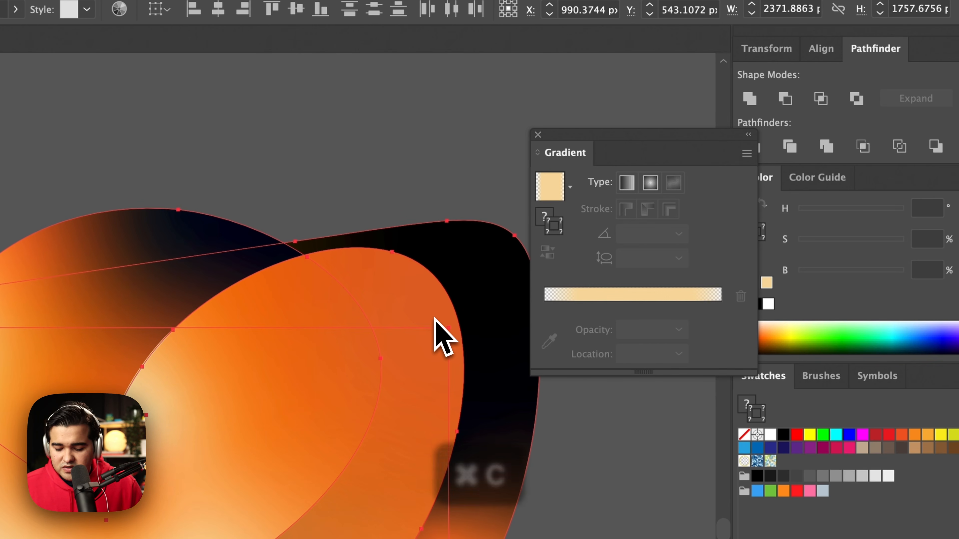
Switch to Photoshop, delete the old artwork layer, and paste the smoothed artwork as a Smart Object.
key("super+Tab")
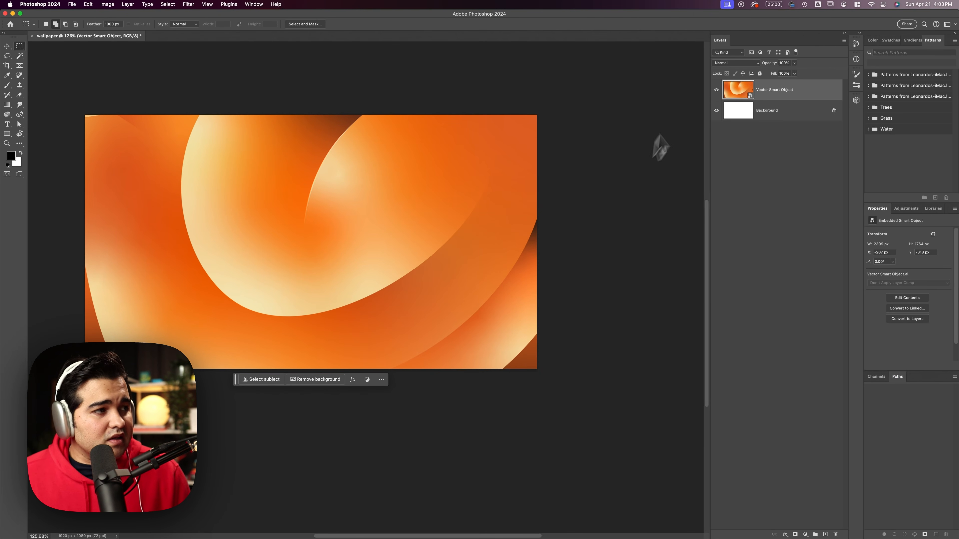
key("BackSpace")
key("super+v")
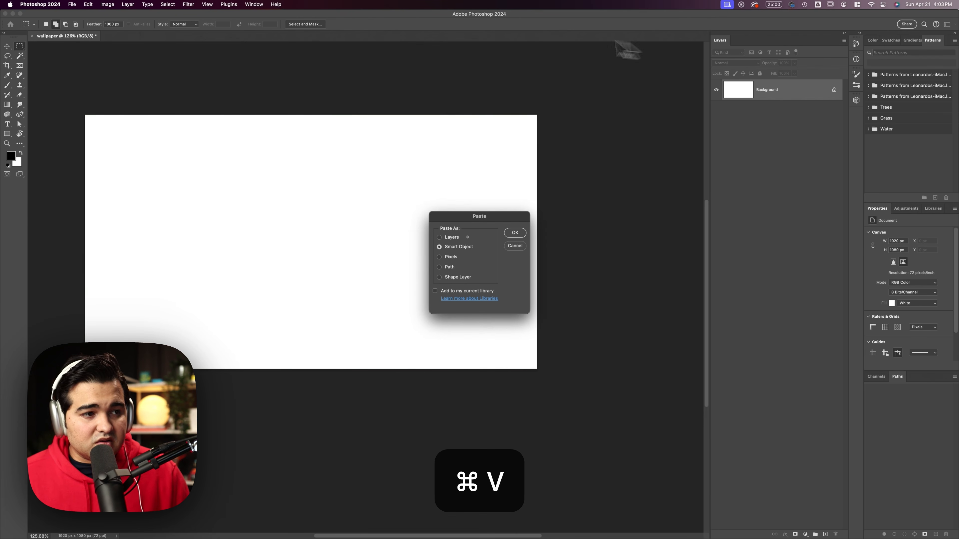
key("Return")
Scale the smoothed artwork up proportionally from its center to fill the canvas, and commit the transform.
left_click_drag(483, 238, 612, 201)
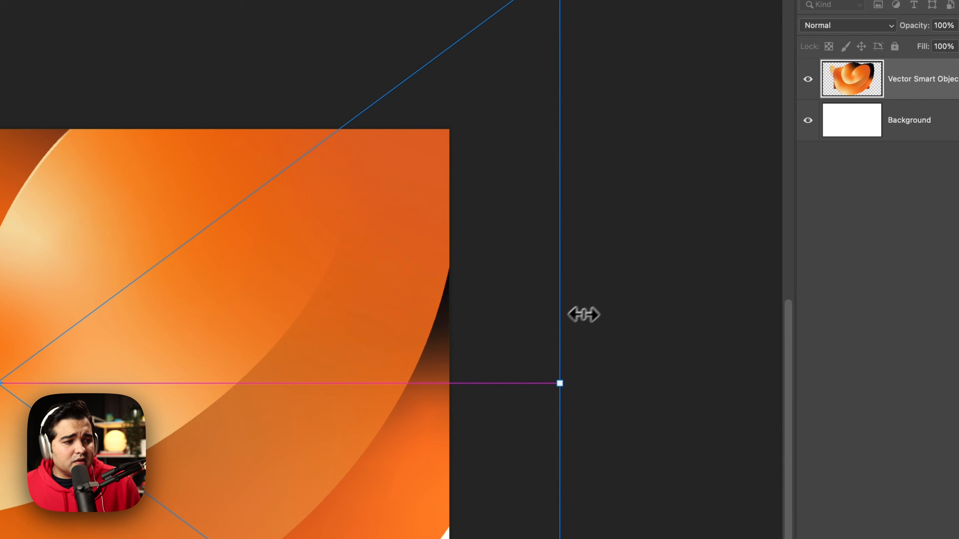
left_click_drag(600, 302, 585, 314)
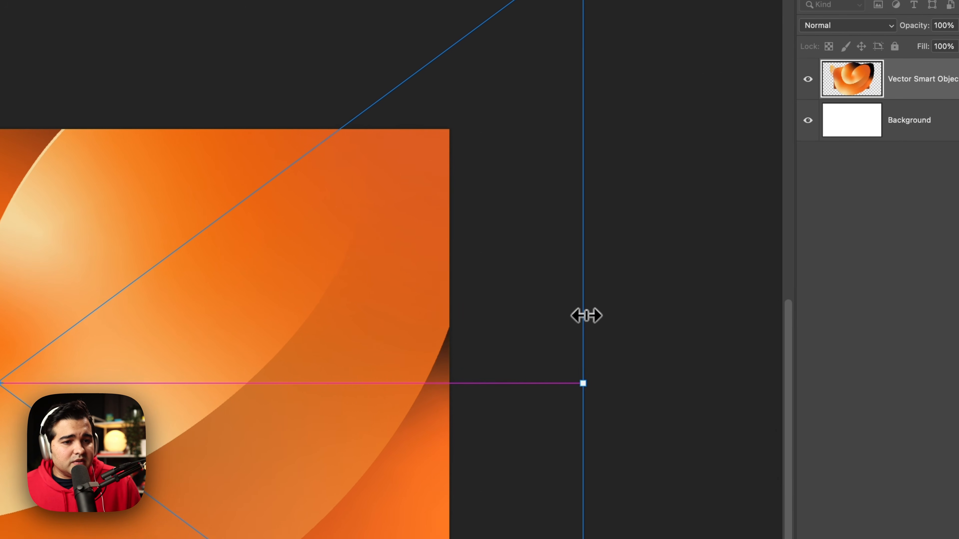
key("Return")
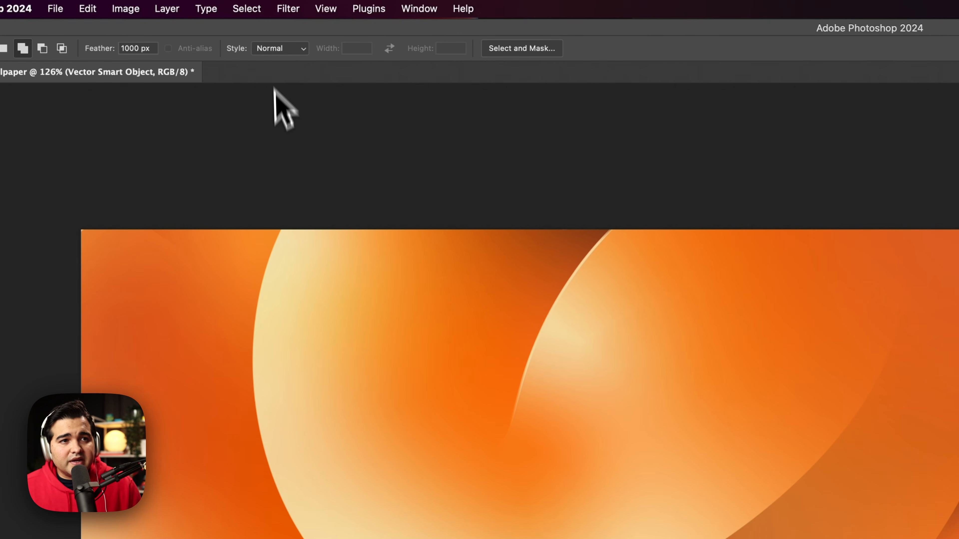
Apply a Motion Blur filter to the artwork Smart Object with an angle of 16° and a distance of 32 pixels.
left_click(286, 9)
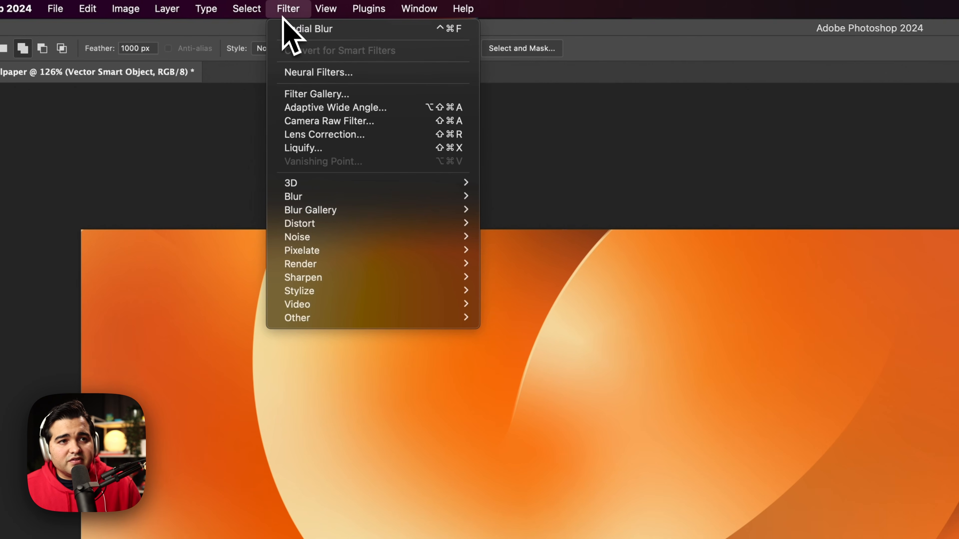
mouse_move(332, 197)
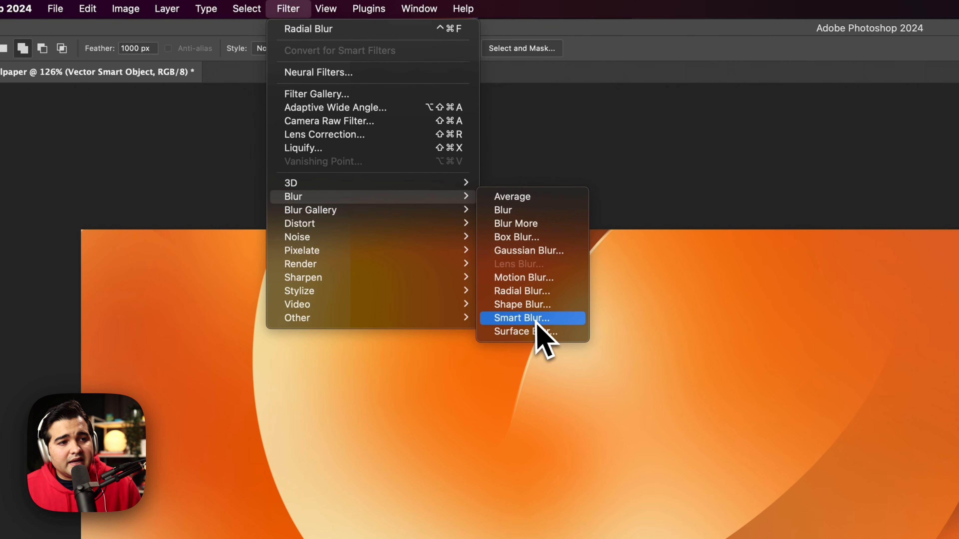
left_click(546, 275)
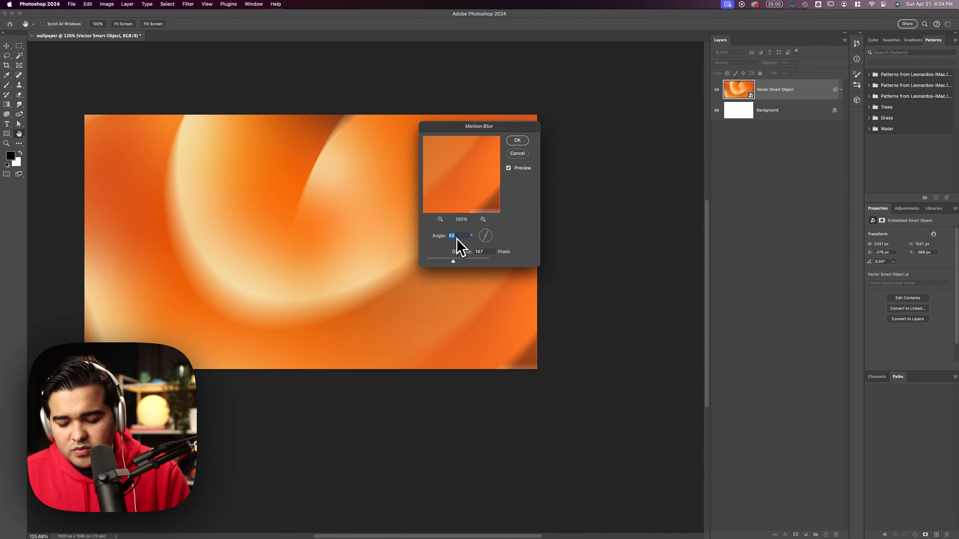
type("32")
key("Tab")
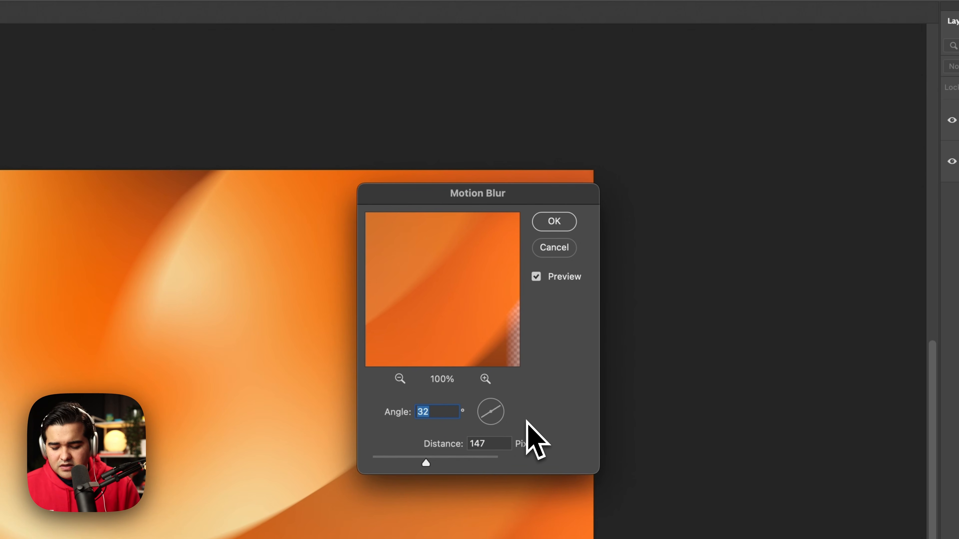
type("1")
type("6")
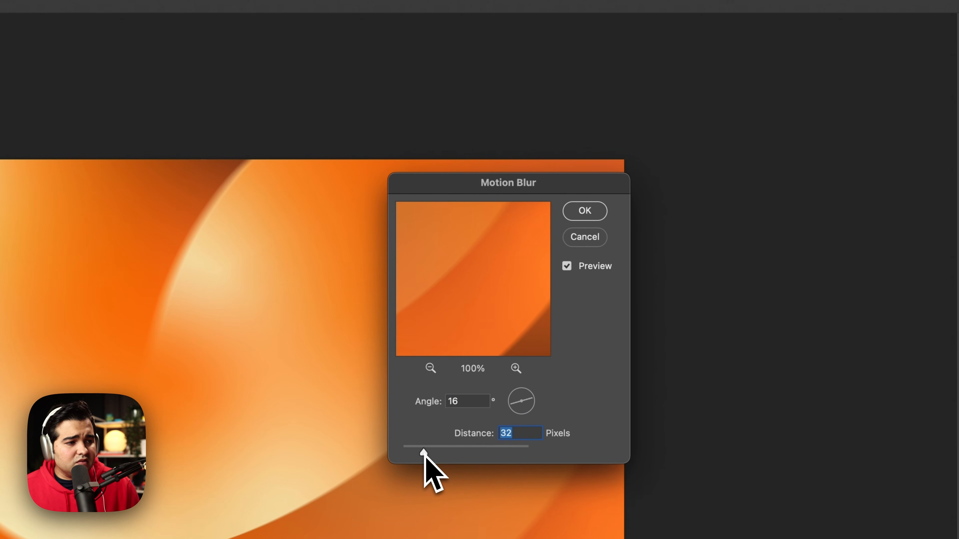
left_click(572, 207)
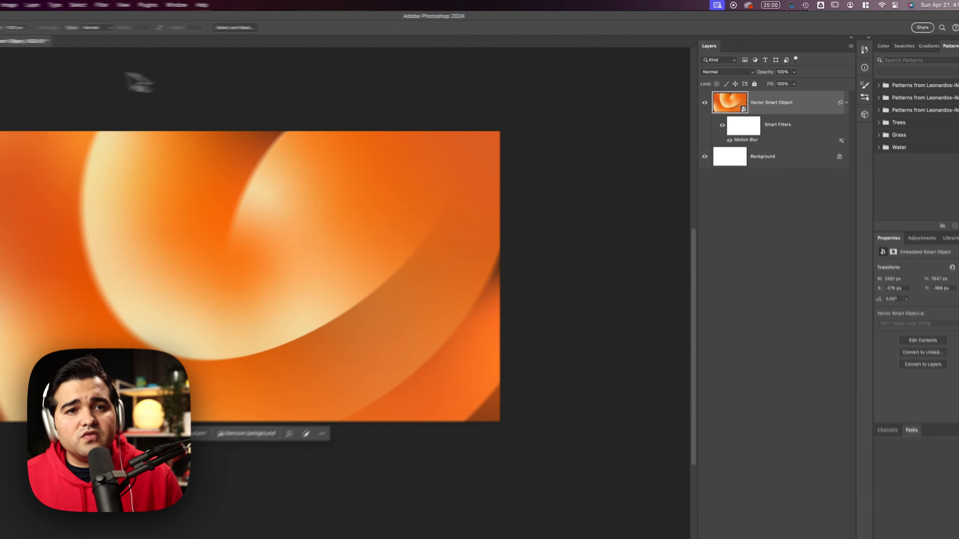
Paint the center of the Motion Blur filter mask black with a Soft Round brush of 1040 px and 0% hardness.
key("b")
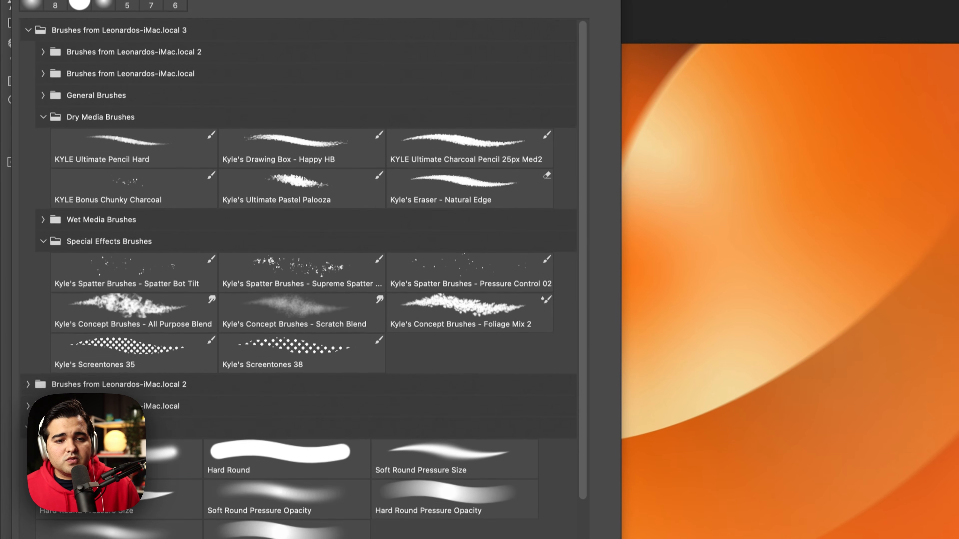
left_click(164, 452)
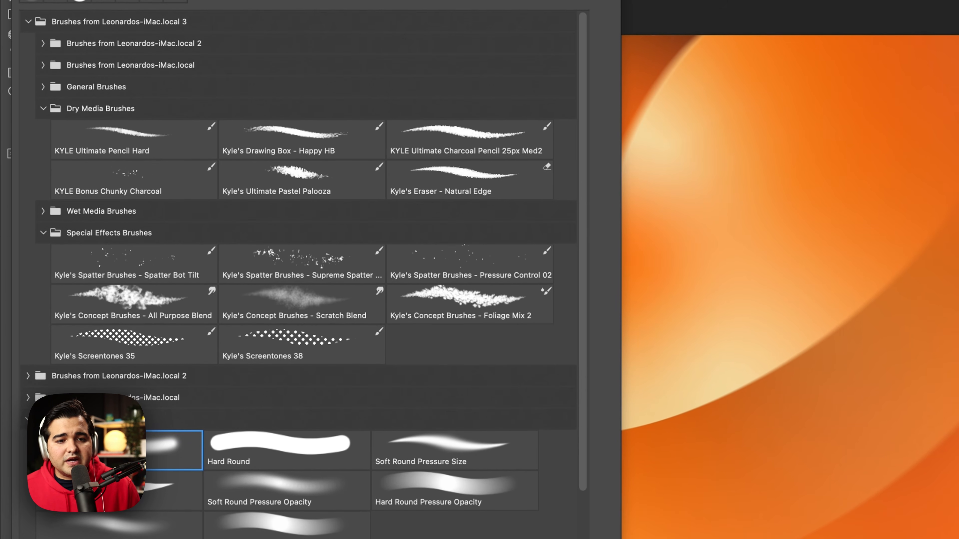
left_click_drag(88, 94, 174, 94)
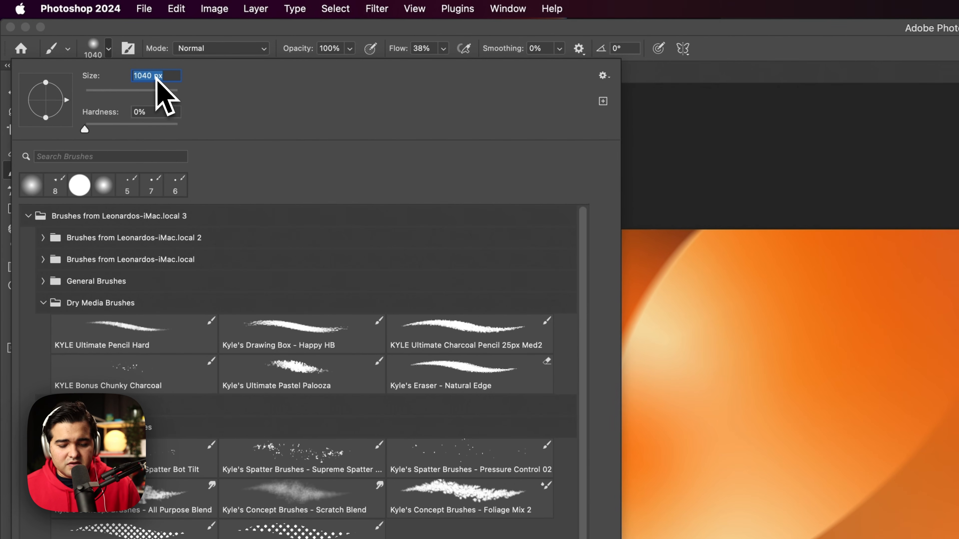
key("super+z")
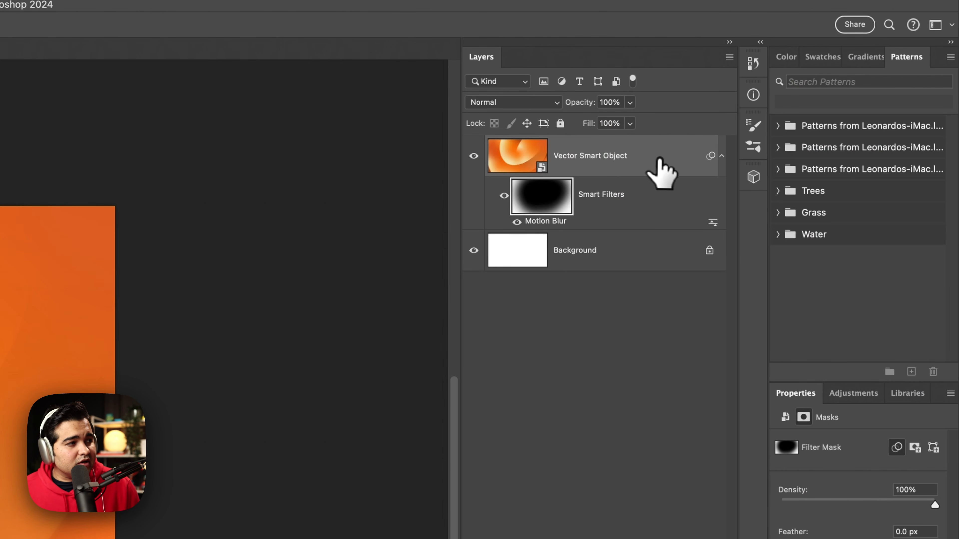
Convert the layer to a Smart Object and apply Camera Raw with highlights +8, shadows +12, whites -14, vibrance +11, saturation +14, texture +10, vignette -27, grain 10.
right_click(659, 166)
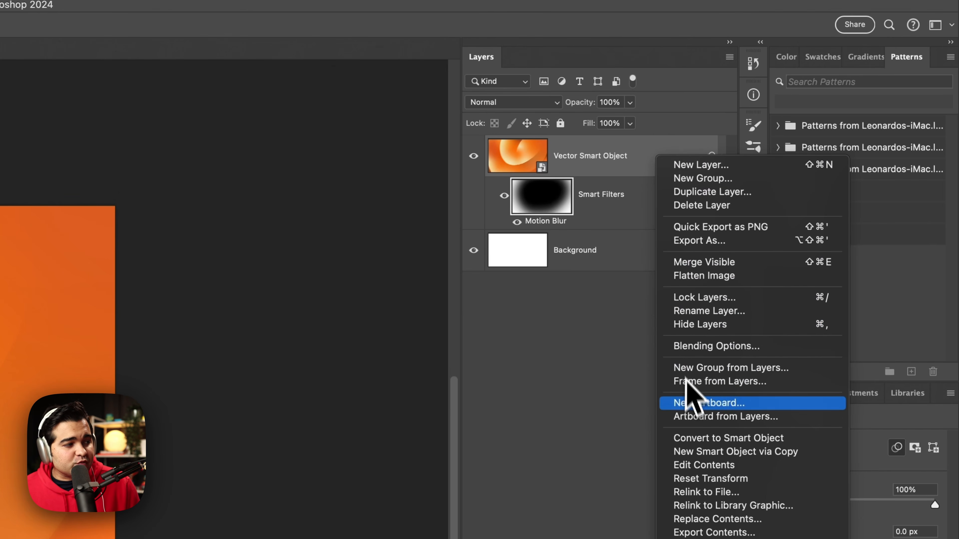
left_click(696, 438)
left_click(241, 9)
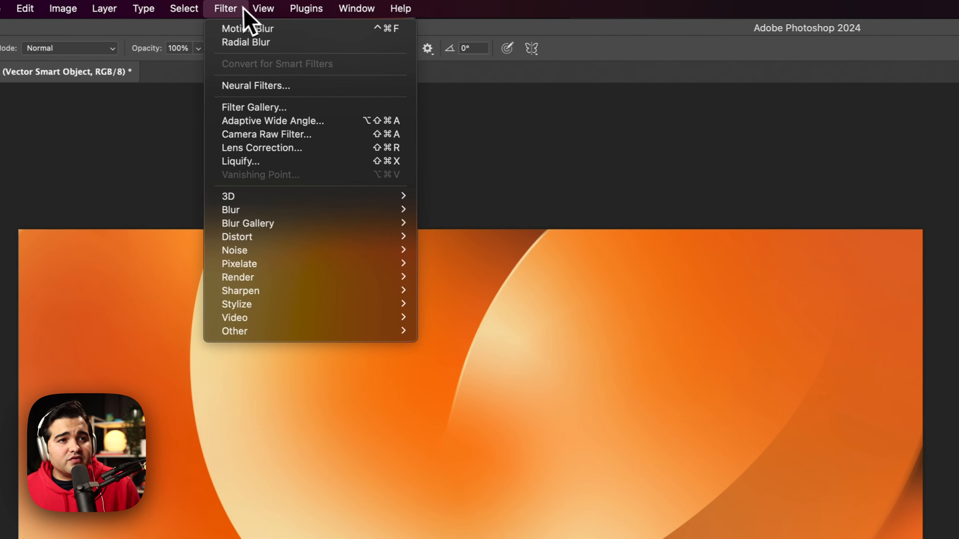
left_click(295, 136)
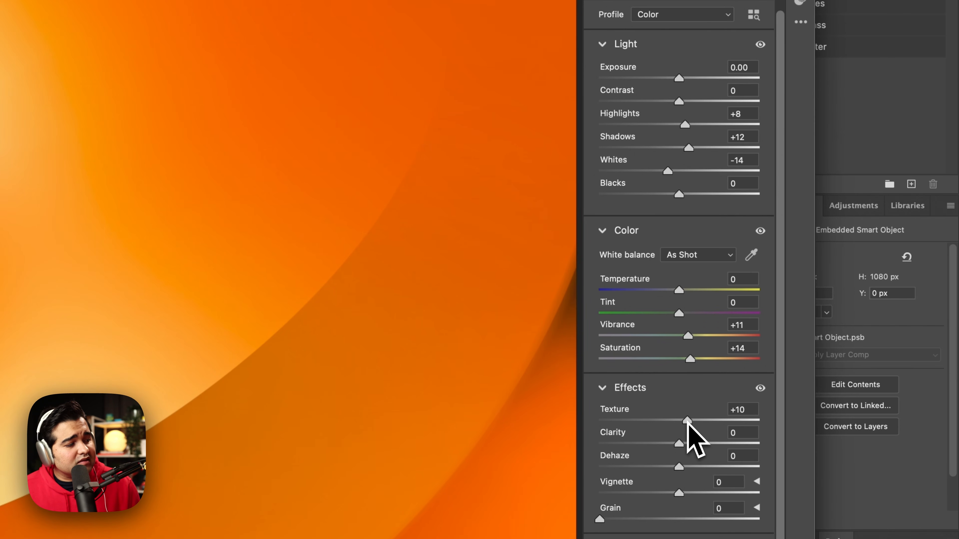
scroll(694, 438, "down", 3)
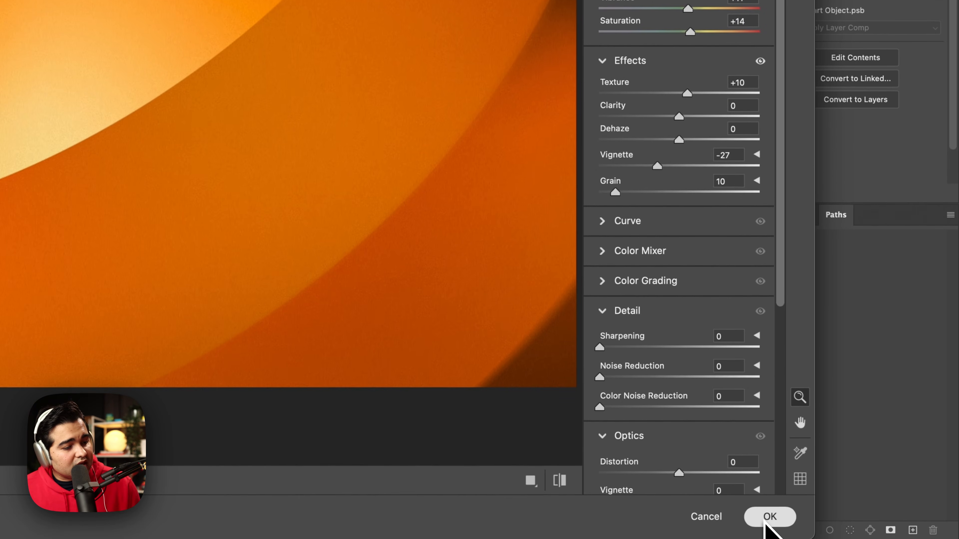
left_click(766, 518)
View the finished wallpaper in full-screen mode on a black surround, fitted to the screen.
key("space")
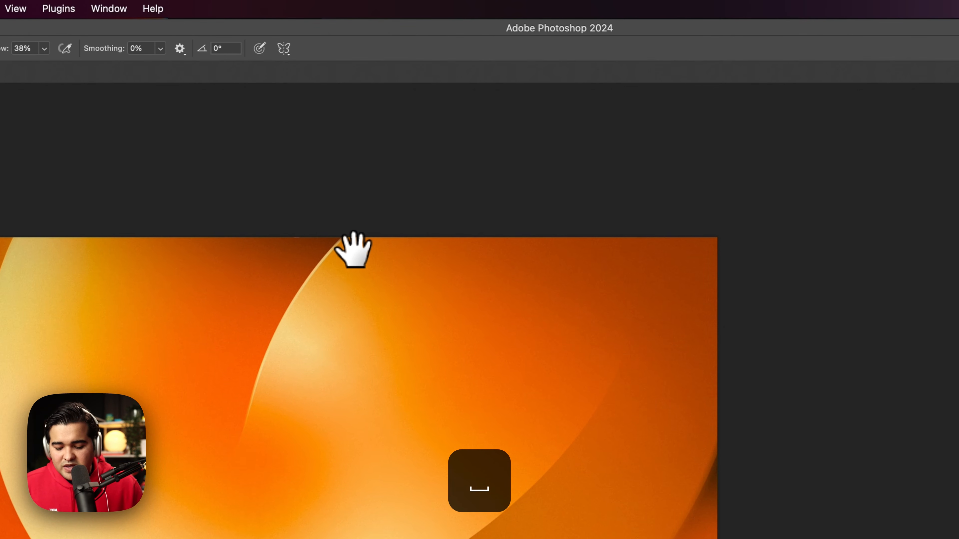
key("f")
key("f")
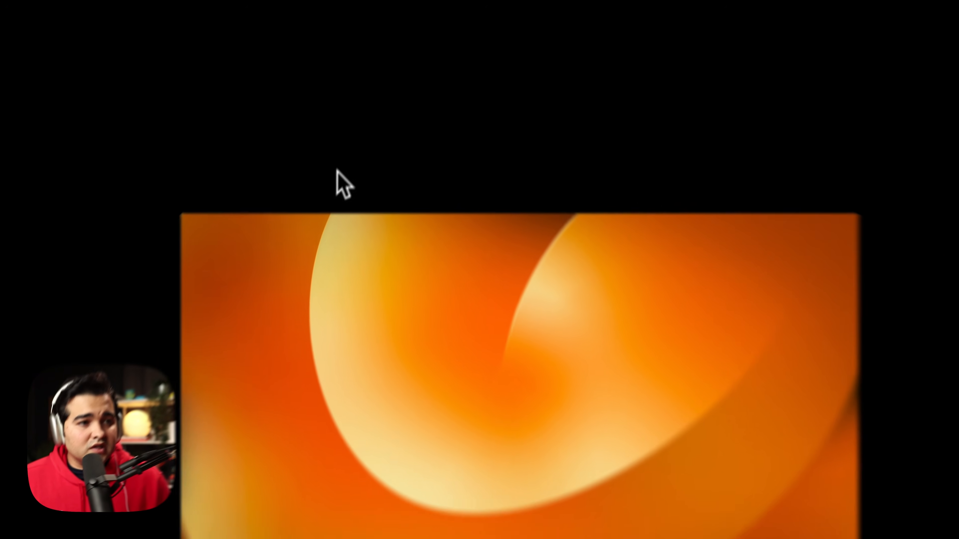
key("space")
key("super+0")
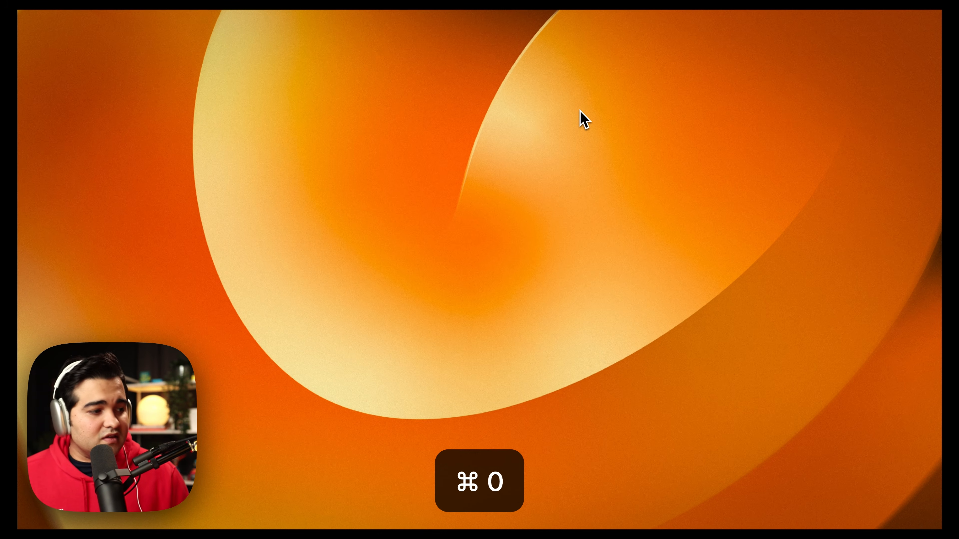